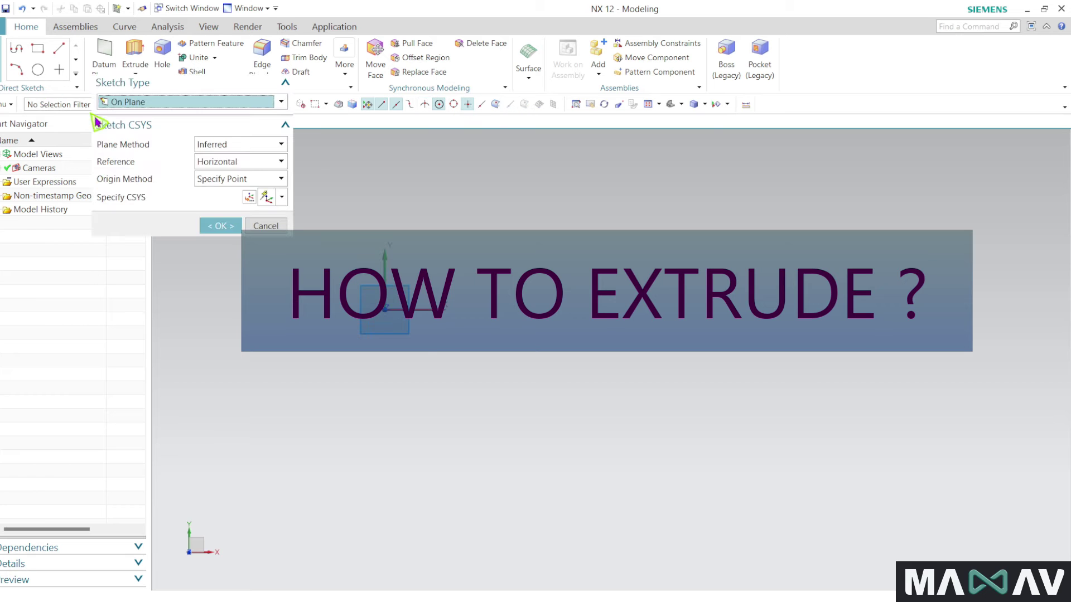
Create a new sketch on the default plane and start the Rectangle tool.
left_click(214, 225)
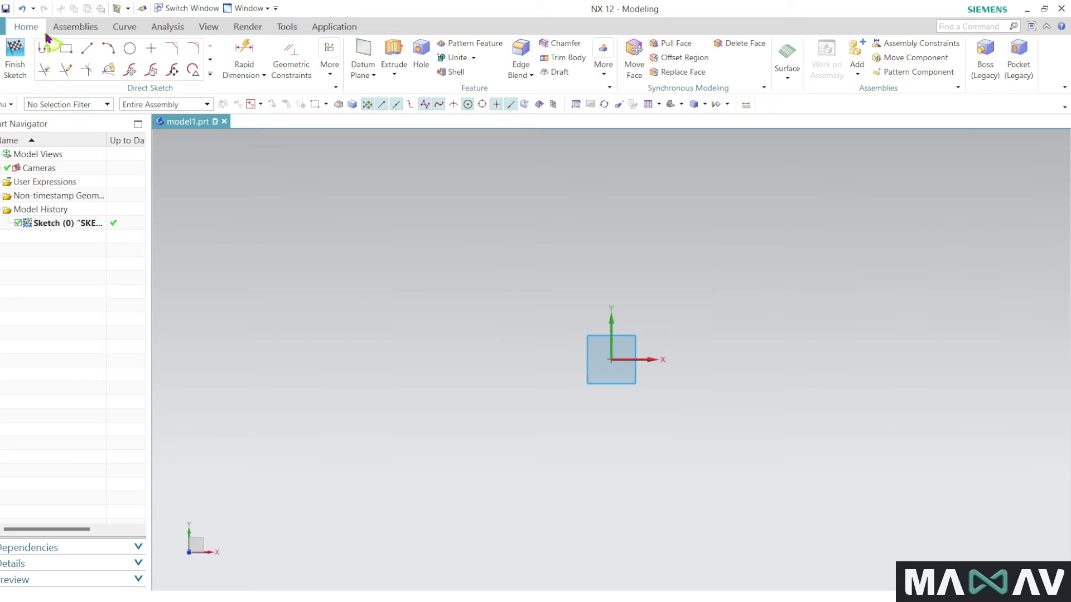
left_click(64, 49)
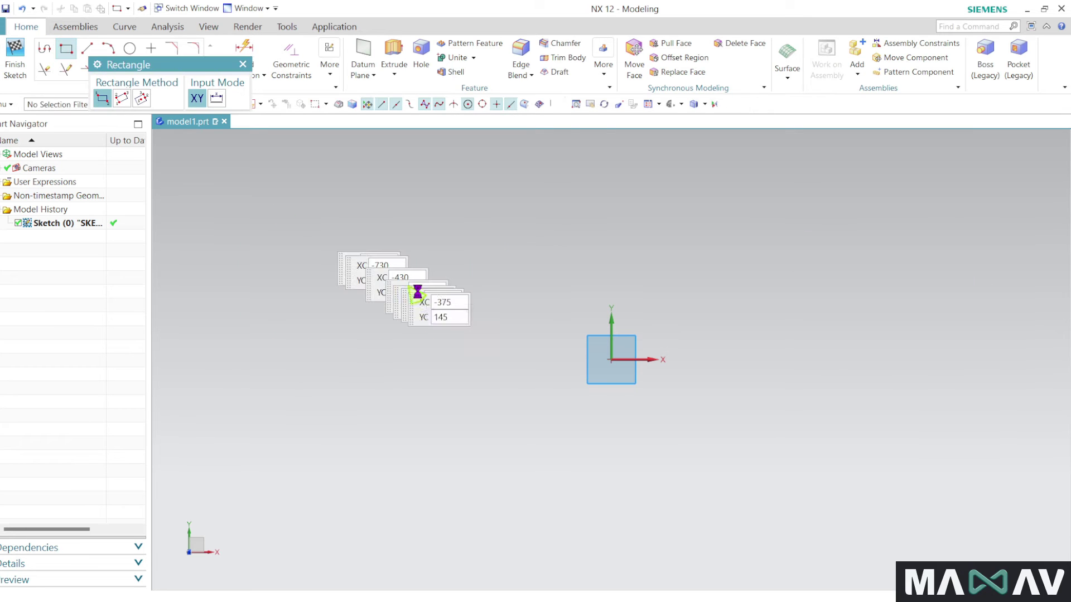
Draw the first 430×225 rectangle in the sketch.
left_click(535, 316)
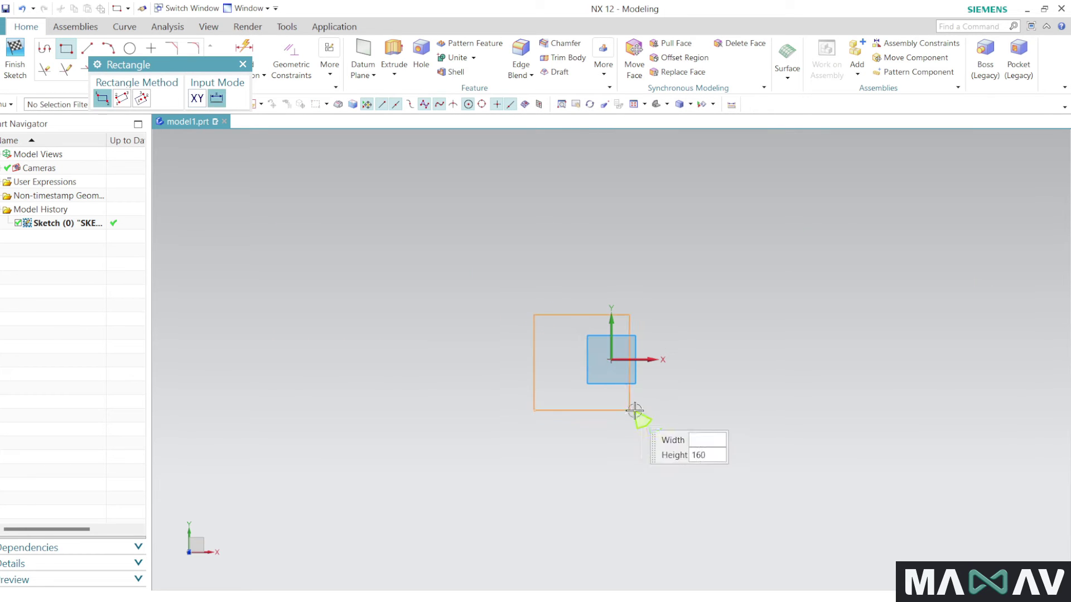
left_click(790, 449)
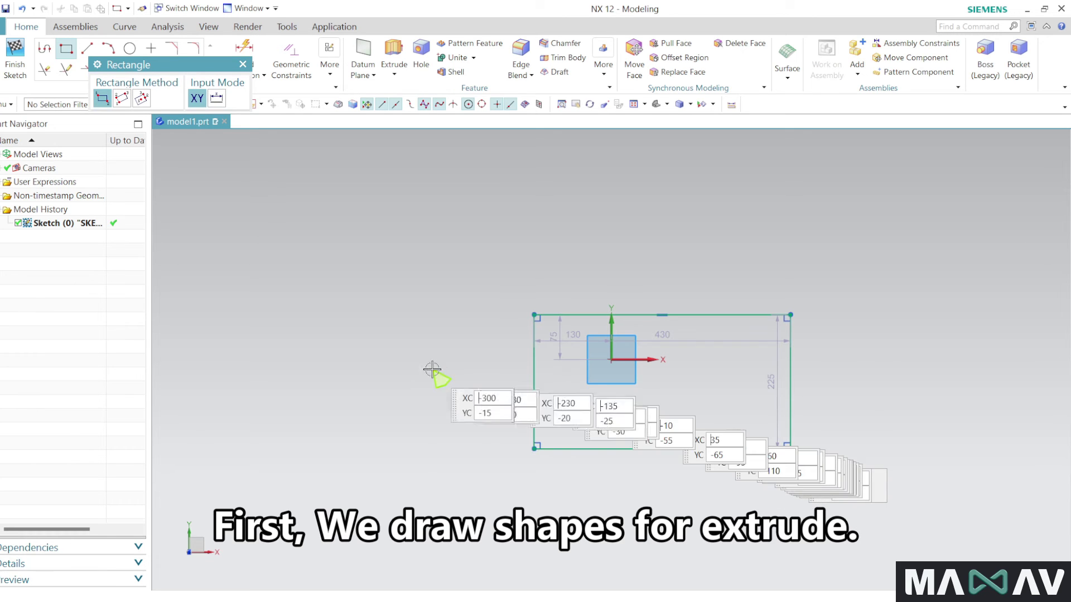
scroll(386, 351, "down", 3)
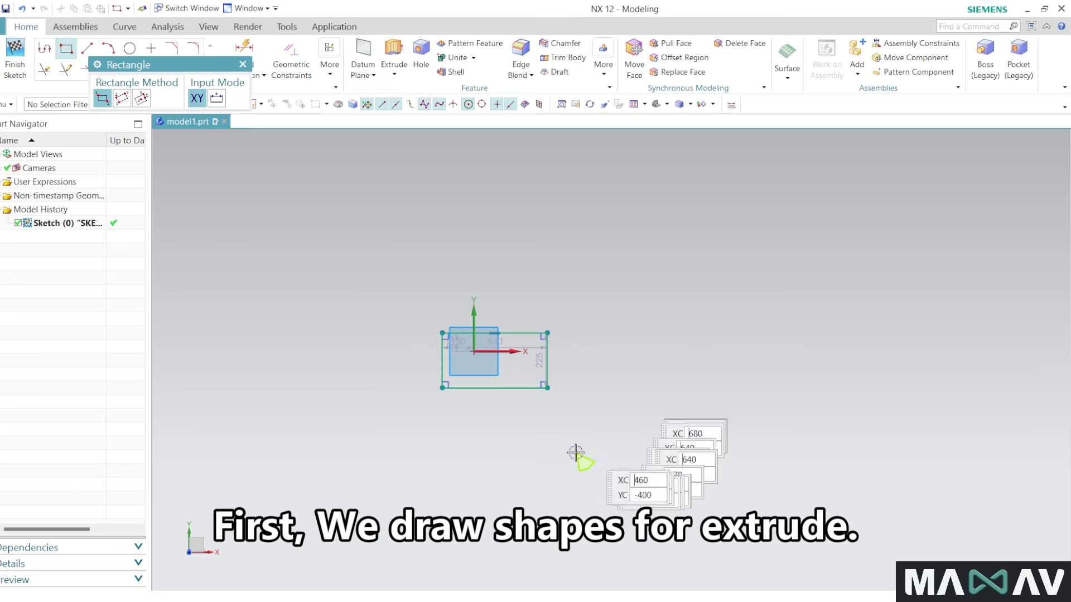
scroll(534, 472, "up", 3)
scroll(534, 472, "up", 1)
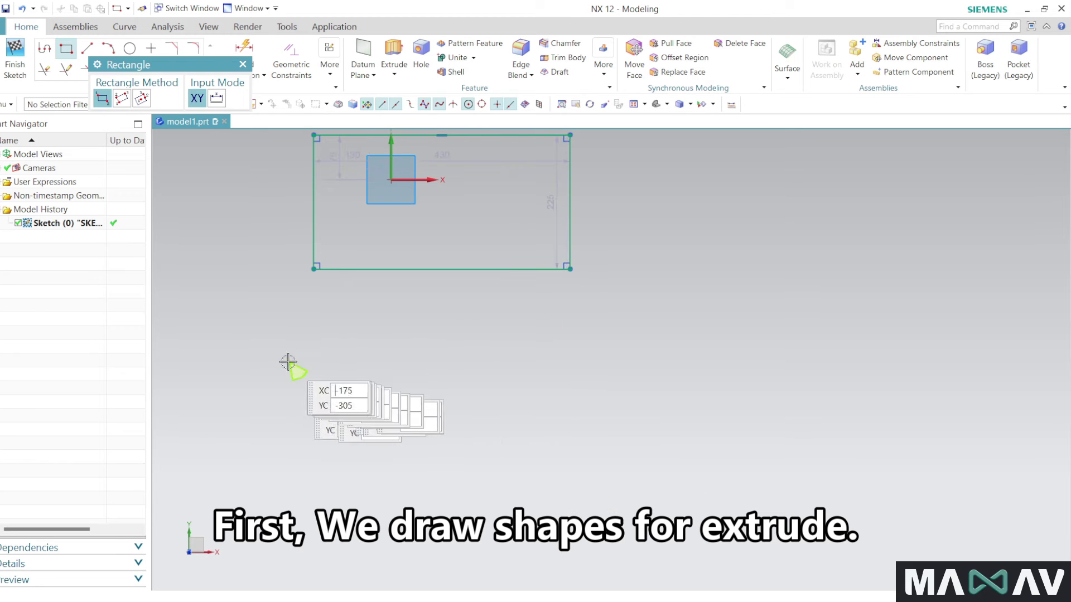
Draw a 440×225 rectangle below it with a 285×120 rectangle inside.
left_click(311, 346)
left_click(573, 480)
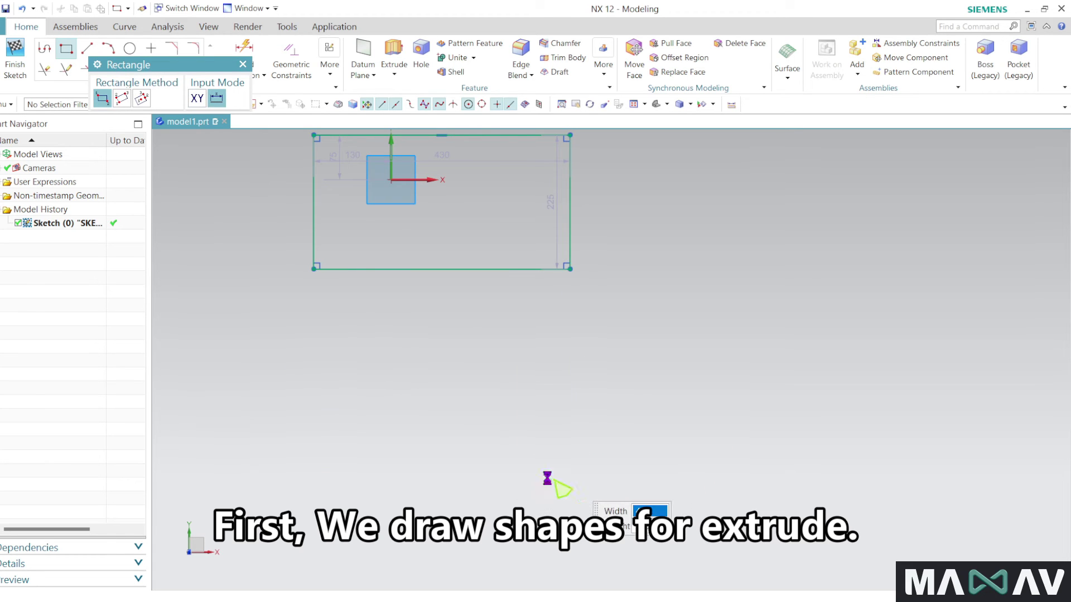
left_click(355, 381)
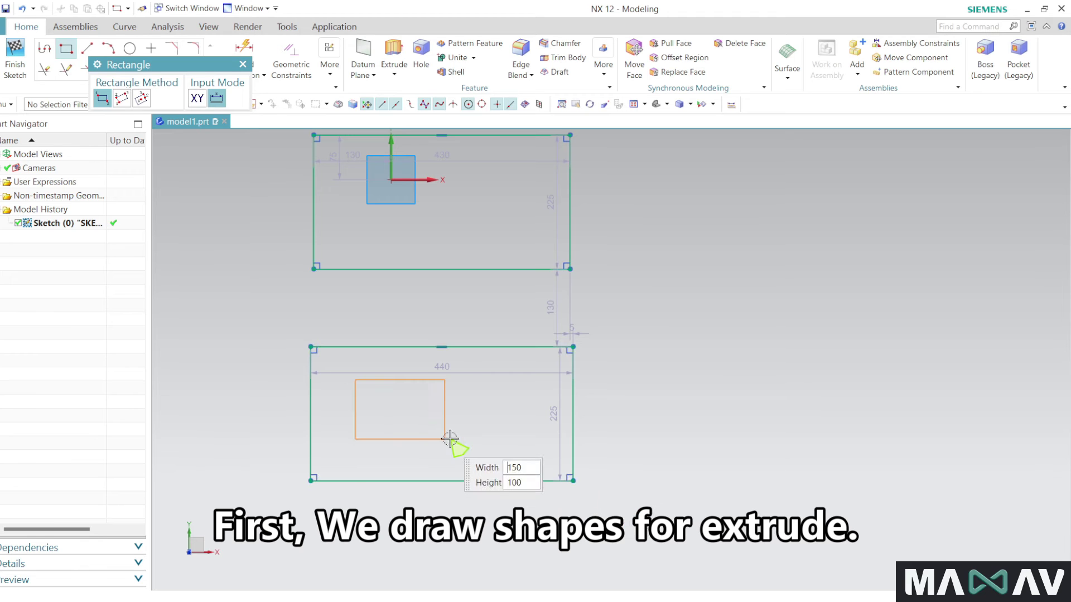
left_click(525, 451)
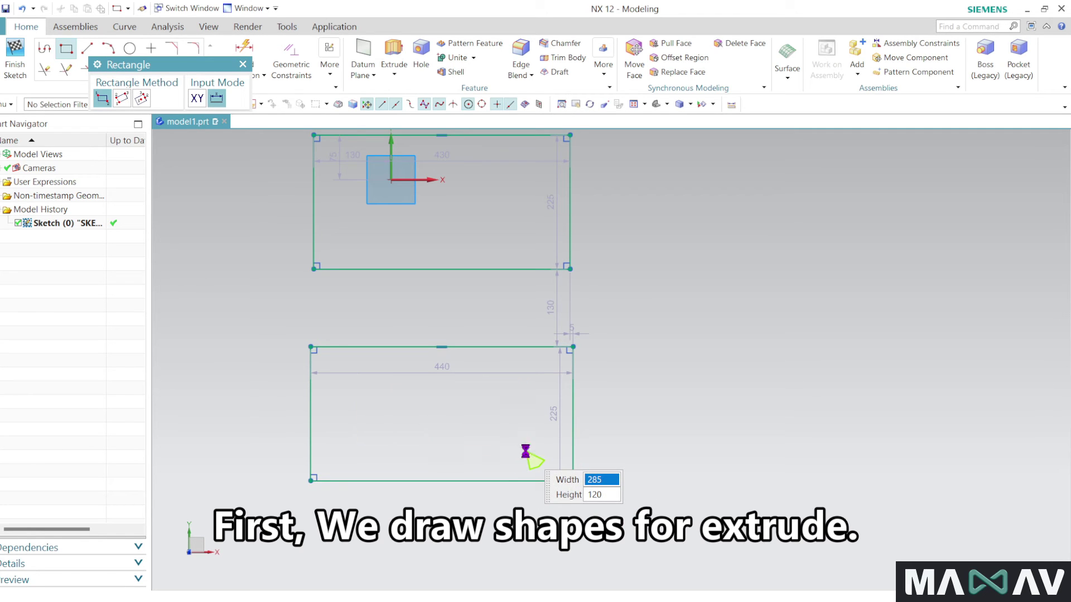
scroll(454, 424, "down", 3)
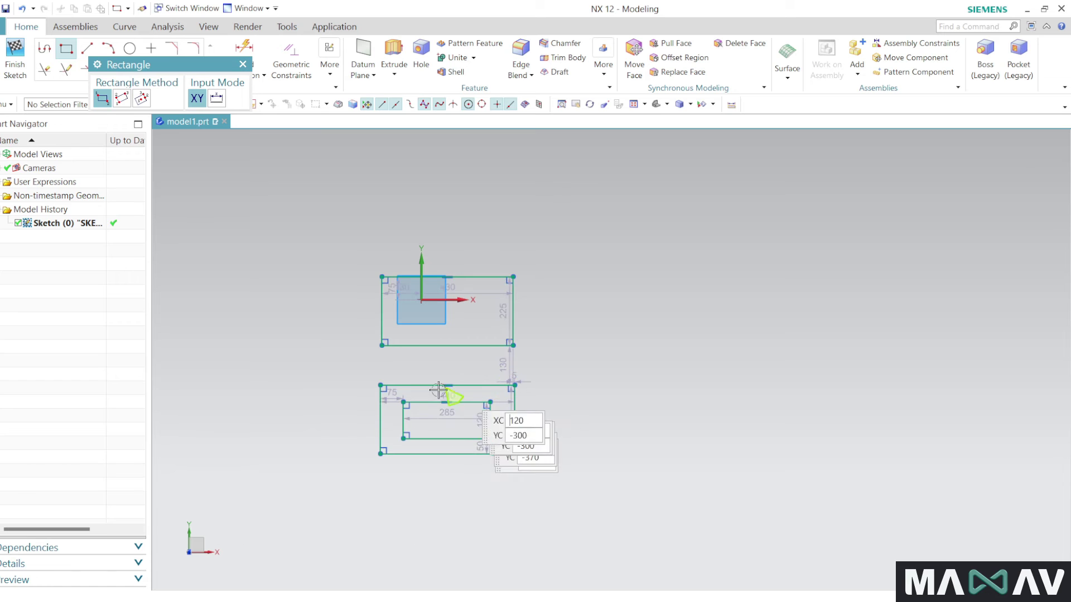
scroll(417, 502, "up", 3)
scroll(409, 490, "up", 3)
scroll(409, 490, "up", 2)
Draw two overlapping rectangles of 460×260 and 310×305.
left_click(333, 235)
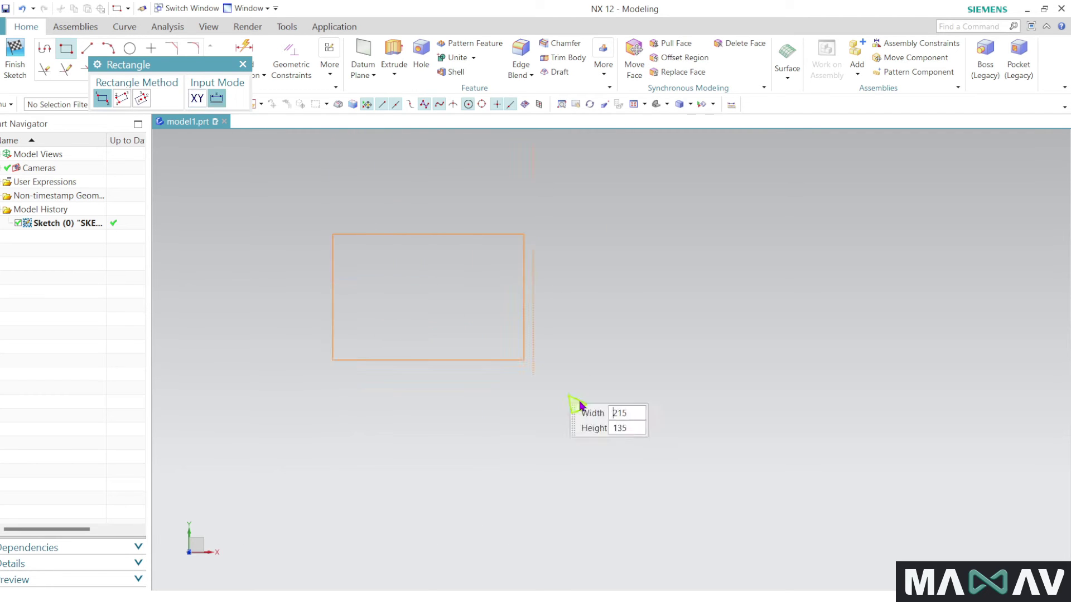
left_click(758, 483)
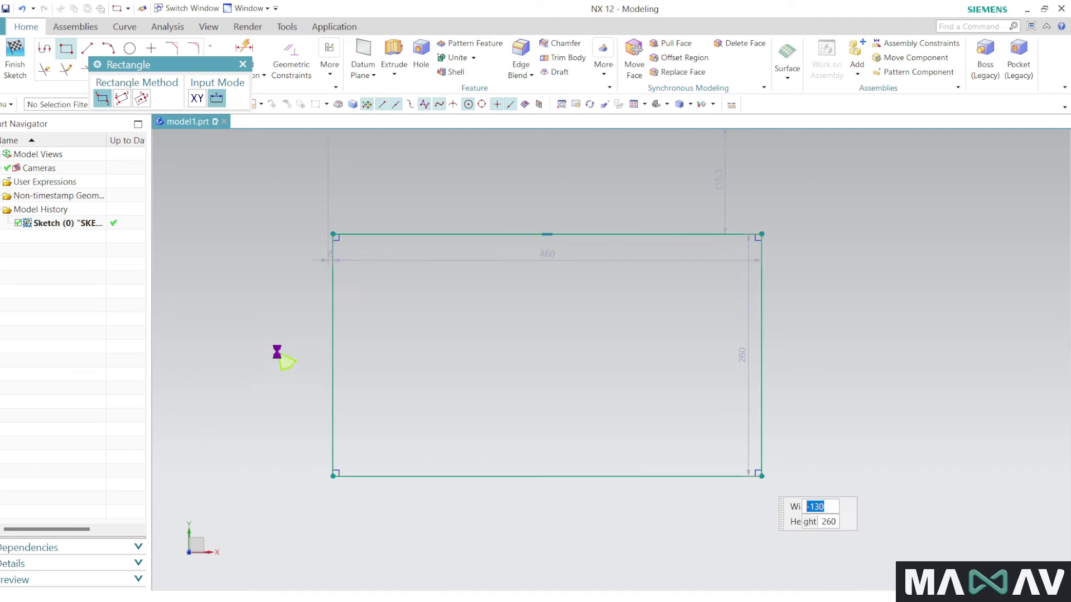
scroll(345, 315, "down", 2)
left_click(255, 313)
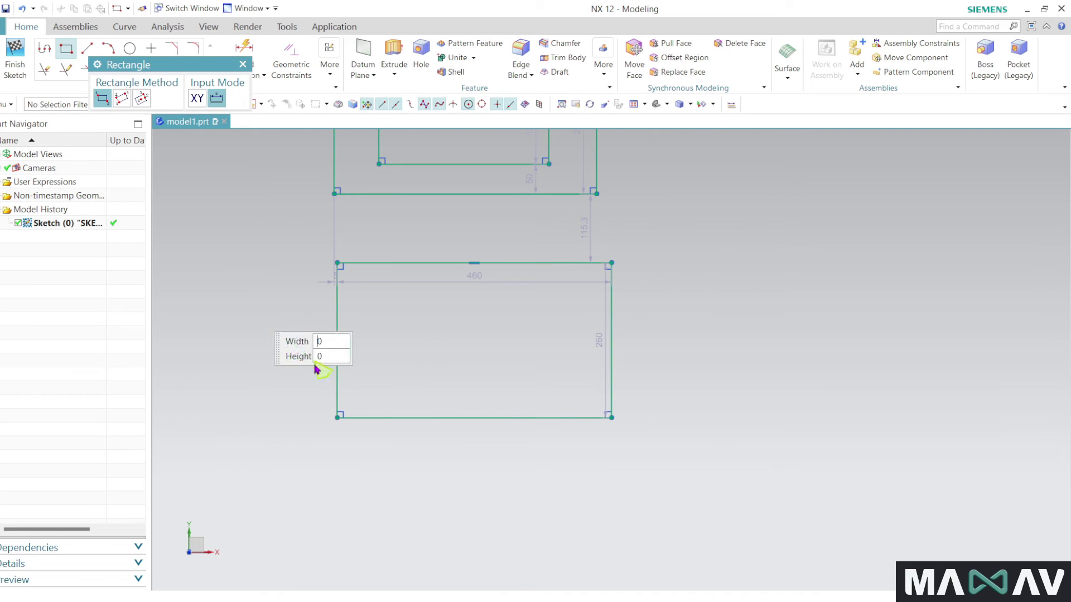
left_click(441, 496)
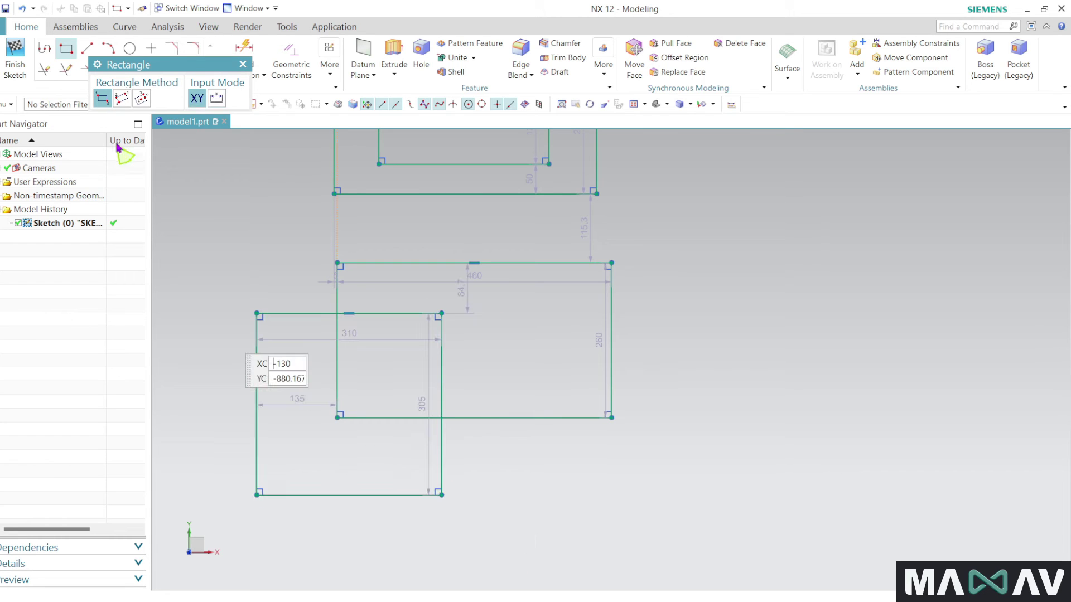
left_click(130, 48)
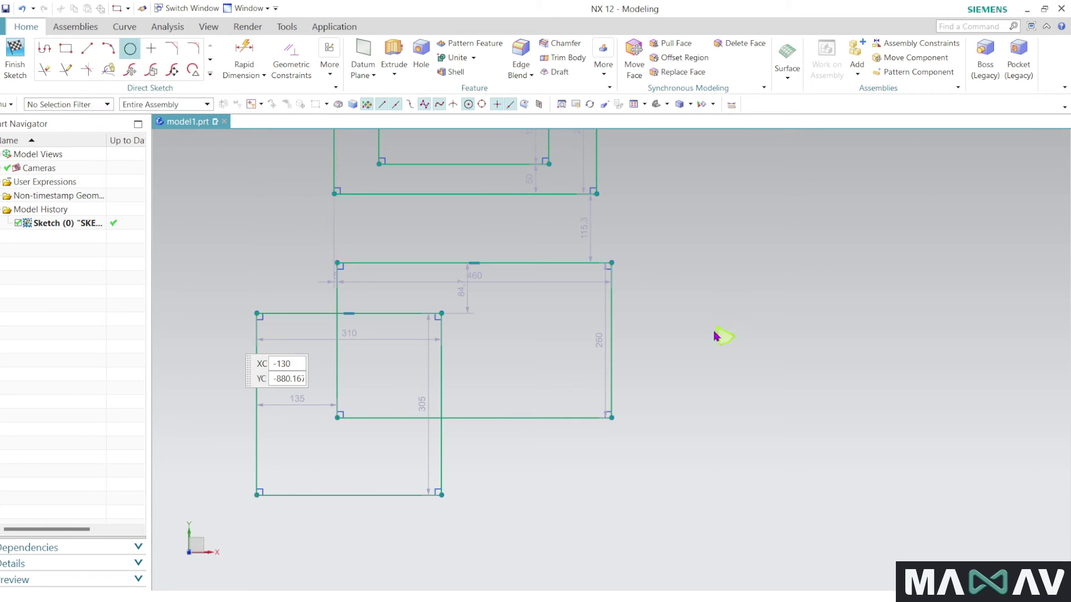
Draw a Ø247.6 circle centred on the 460×260 rectangle's lower-right corner.
left_click(612, 417)
left_click(641, 485)
scroll(522, 497, "down", 3)
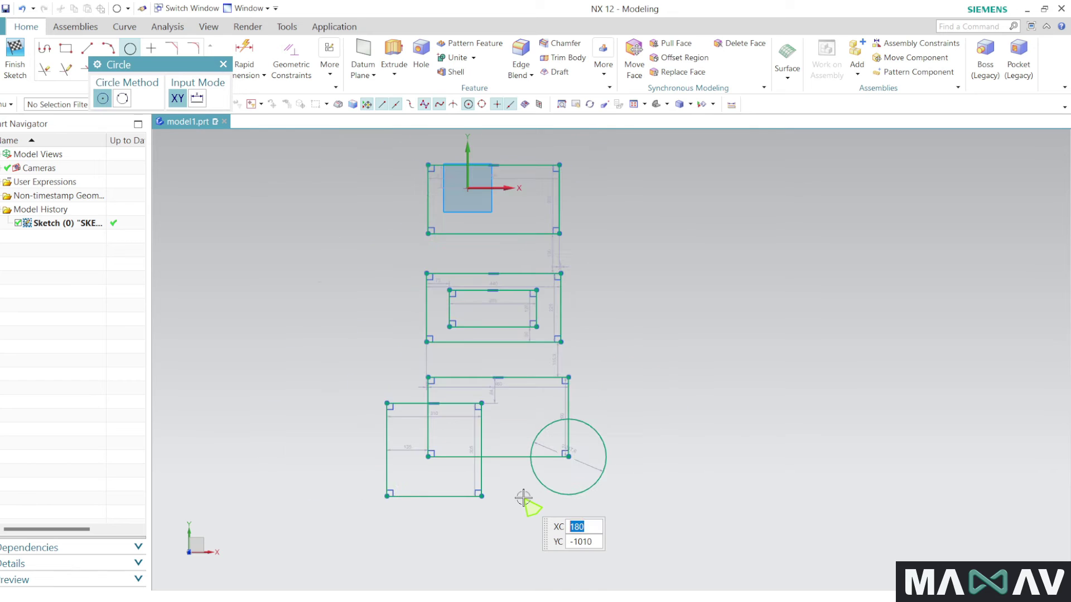
scroll(510, 505, "down", 1)
scroll(642, 273, "up", 1)
scroll(613, 256, "up", 3)
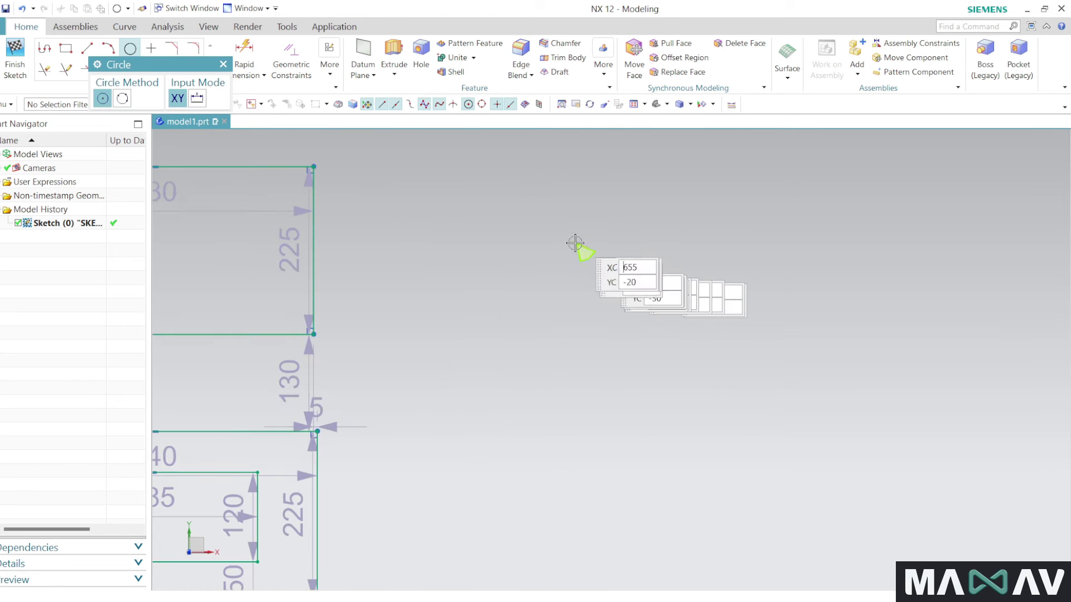
Draw two concentric circles and place the centre of a small circle.
left_click(544, 246)
left_click(625, 340)
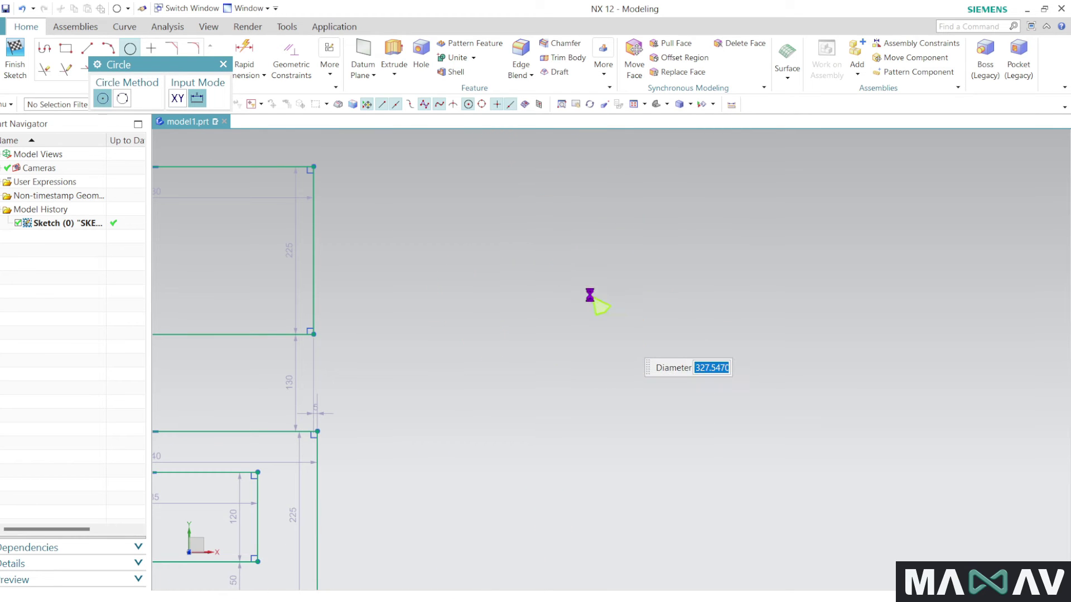
left_click(545, 246)
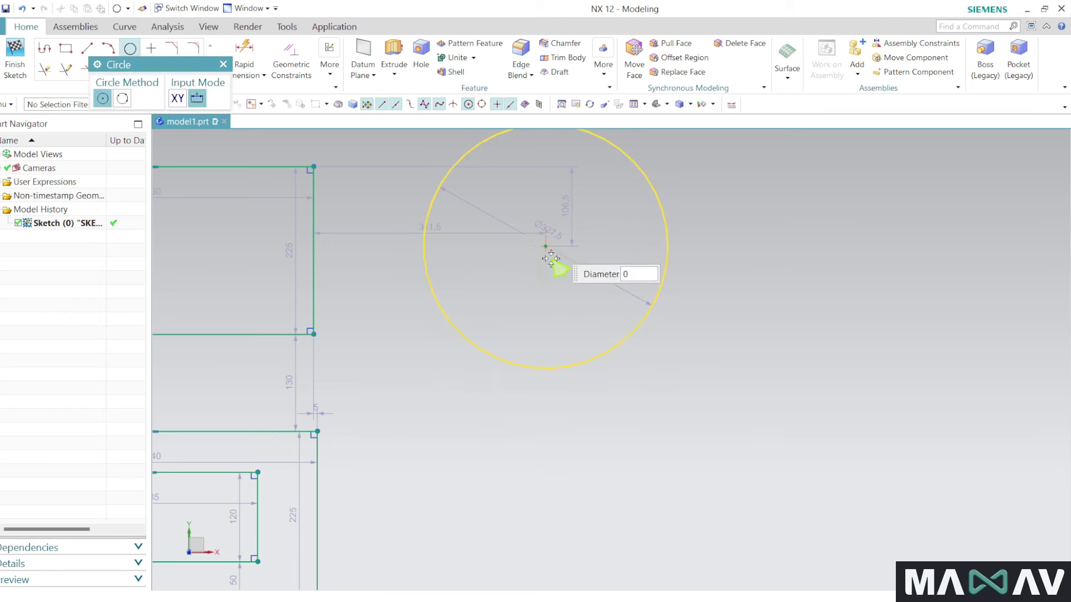
left_click(590, 300)
scroll(583, 245, "down", 4)
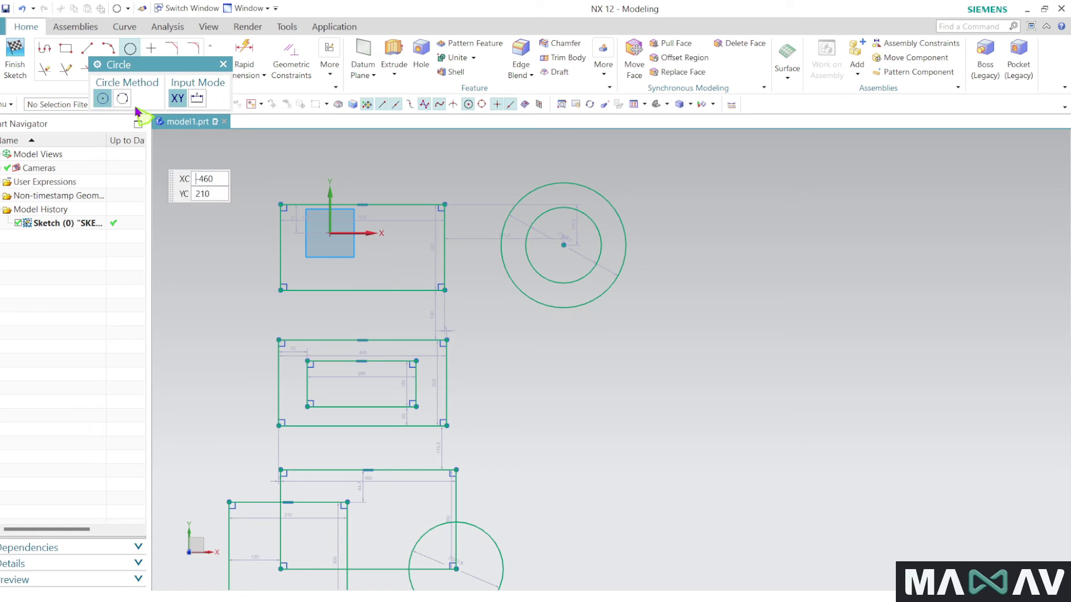
left_click(622, 381)
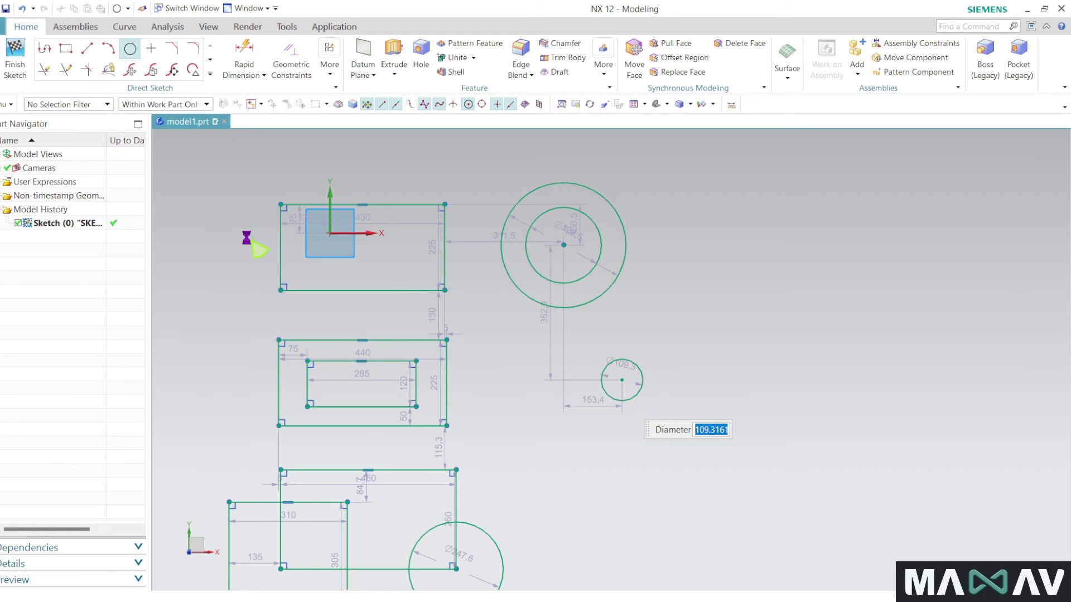
left_click(63, 50)
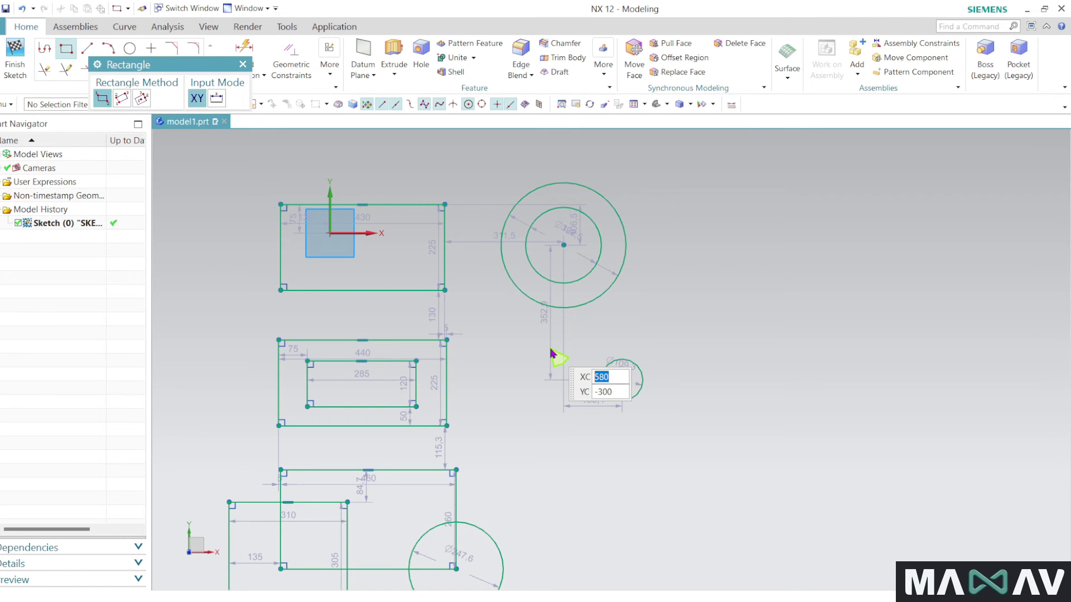
Draw a 360×200 rectangle enclosing the small Ø109.3 circle.
left_click(551, 349)
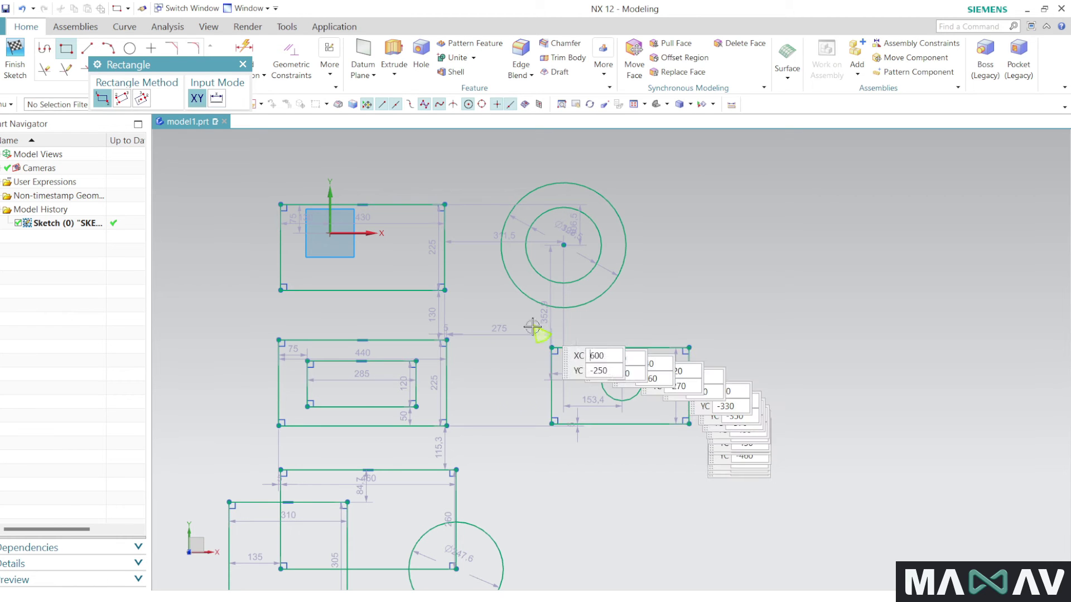
scroll(370, 319, "down", 1)
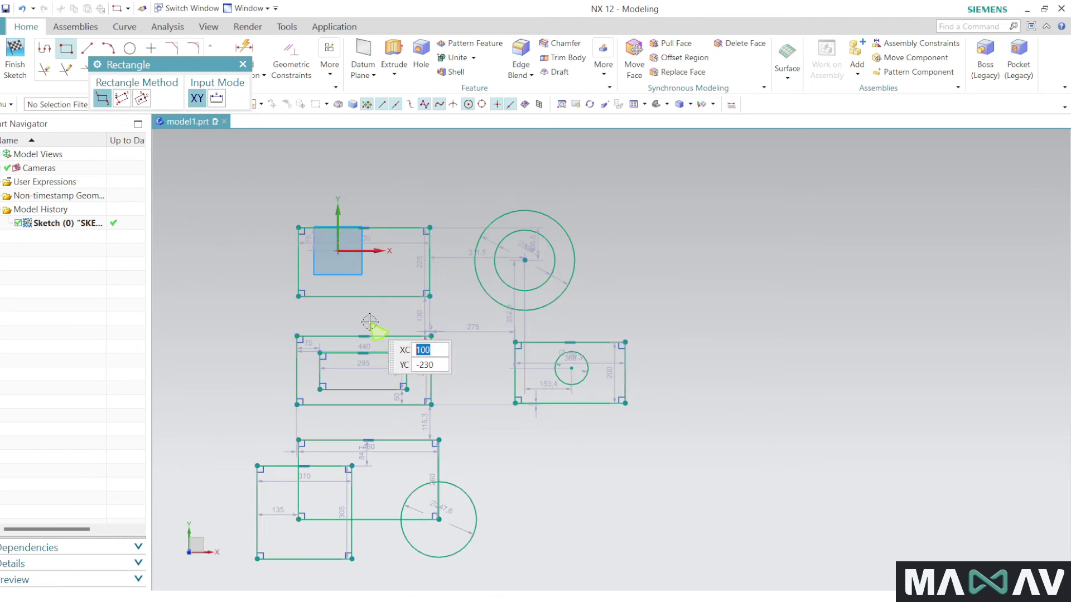
scroll(601, 441, "up", 2)
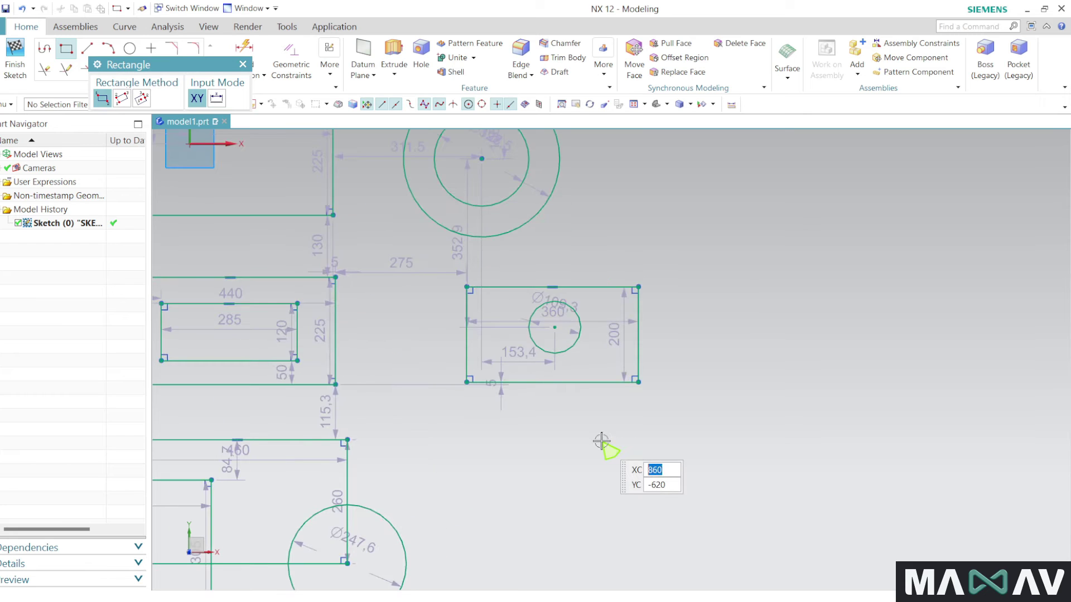
scroll(602, 441, "up", 2)
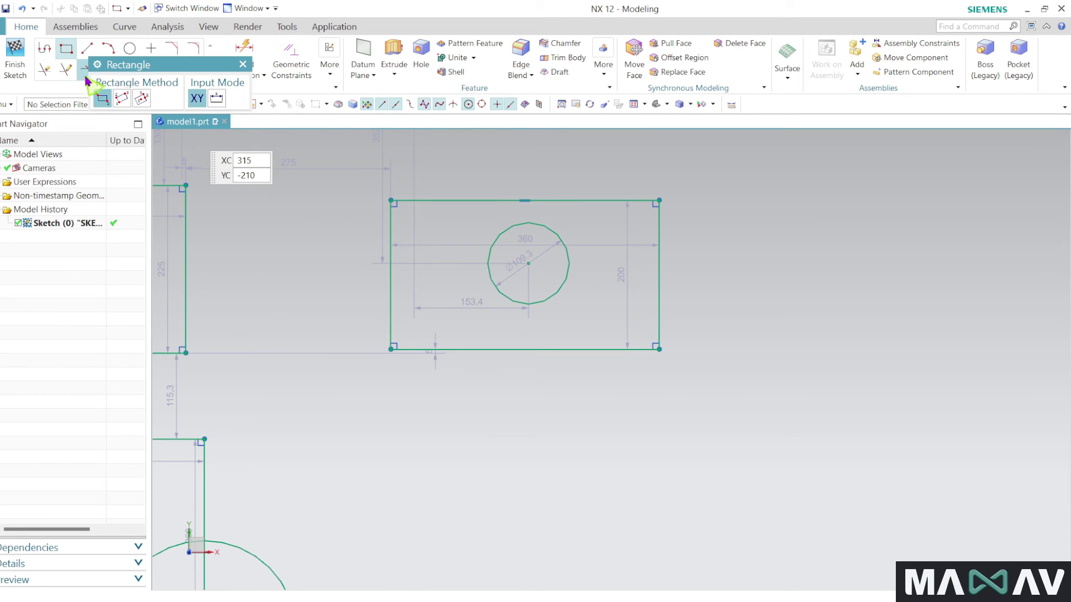
scroll(572, 424, "down", 2)
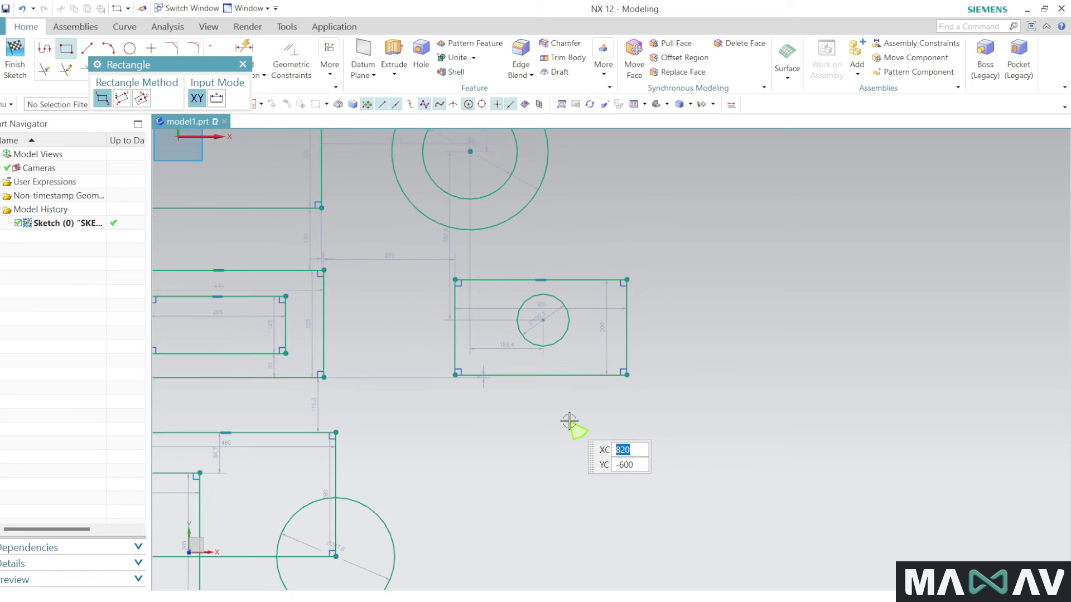
scroll(440, 419, "down", 1)
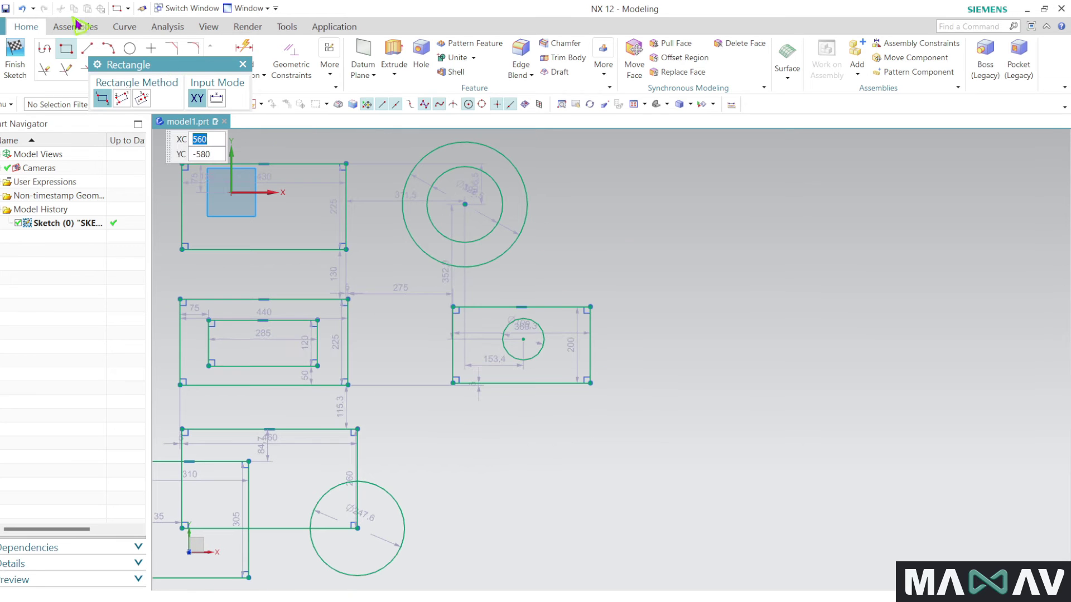
left_click(127, 45)
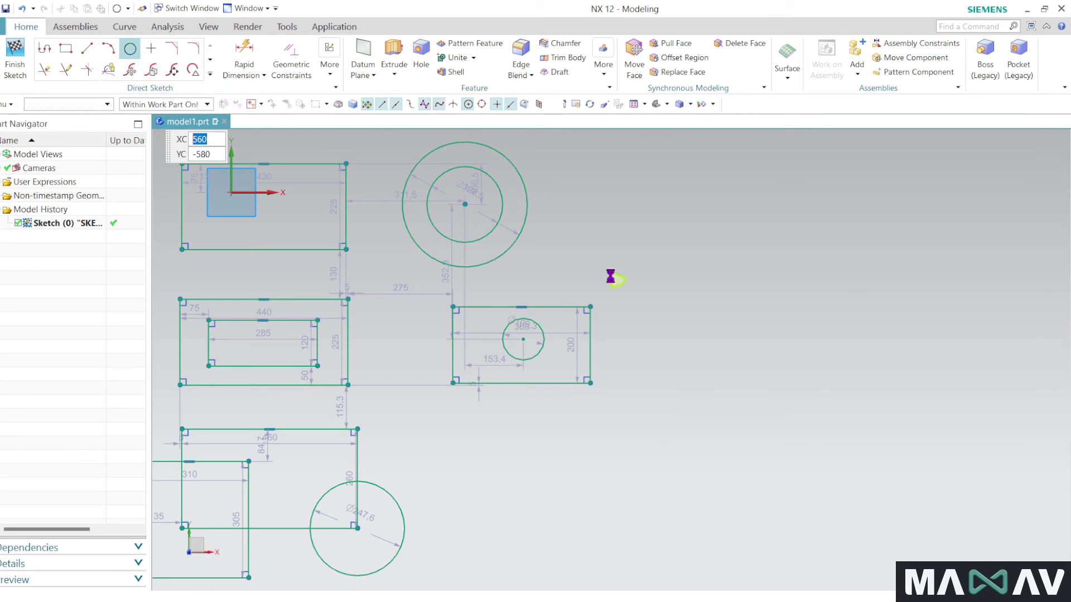
Draw a large Ø385.9 circle below the small-hole rectangle.
scroll(519, 551, "up", 3)
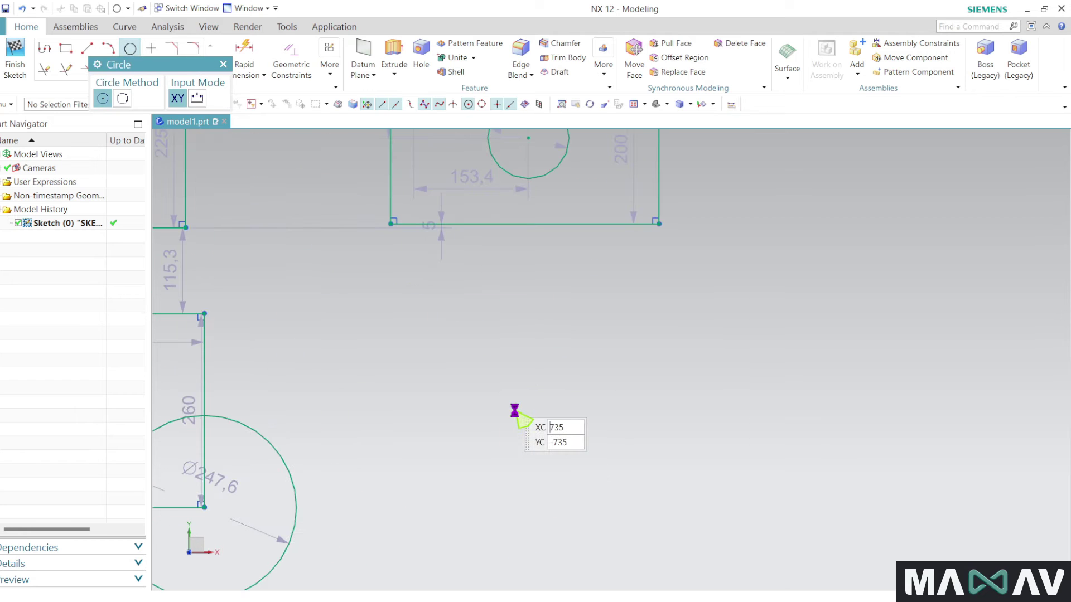
left_click(607, 418)
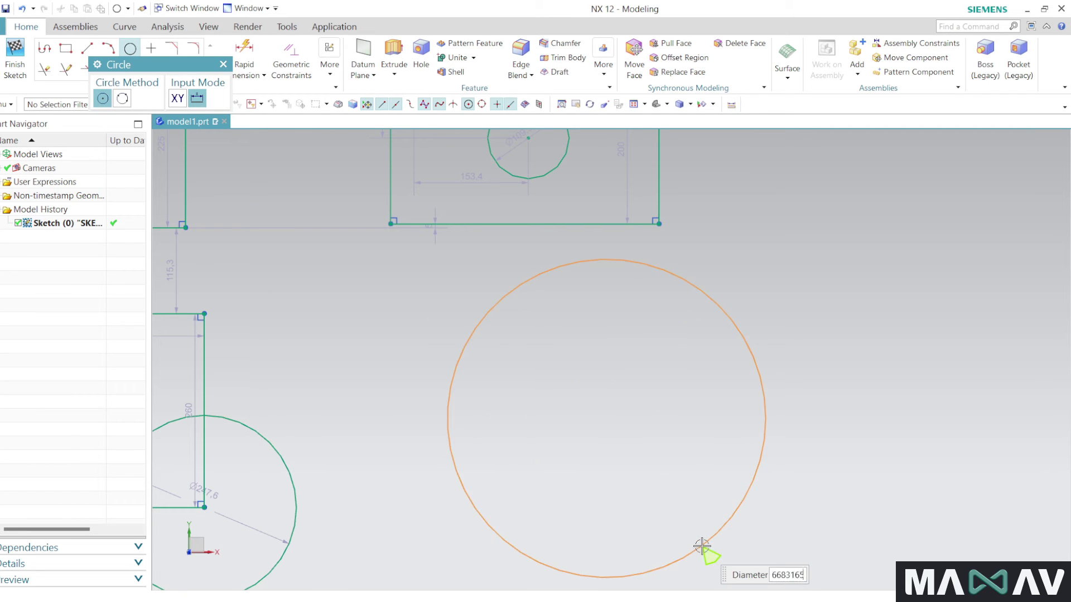
left_click(693, 534)
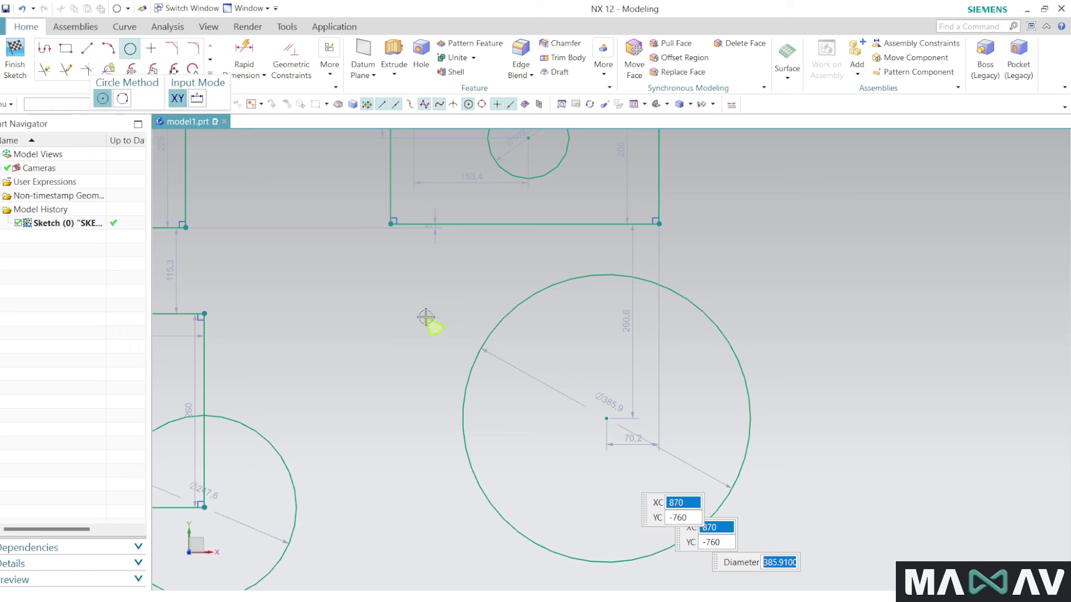
left_click(223, 65)
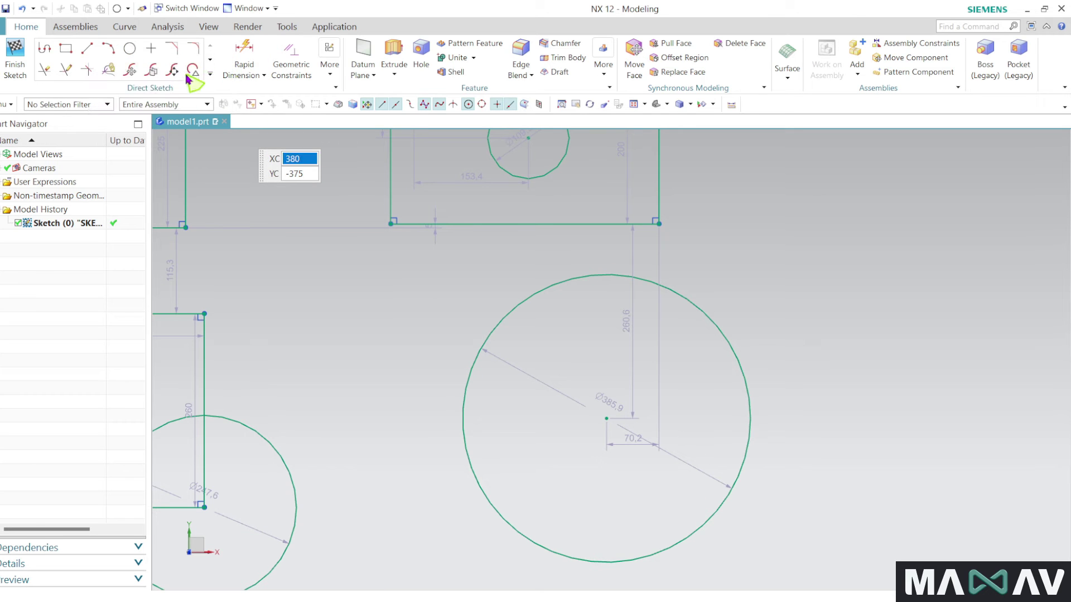
Add a six-sided polygon centred in the large circle and finish the sketch.
left_click(210, 74)
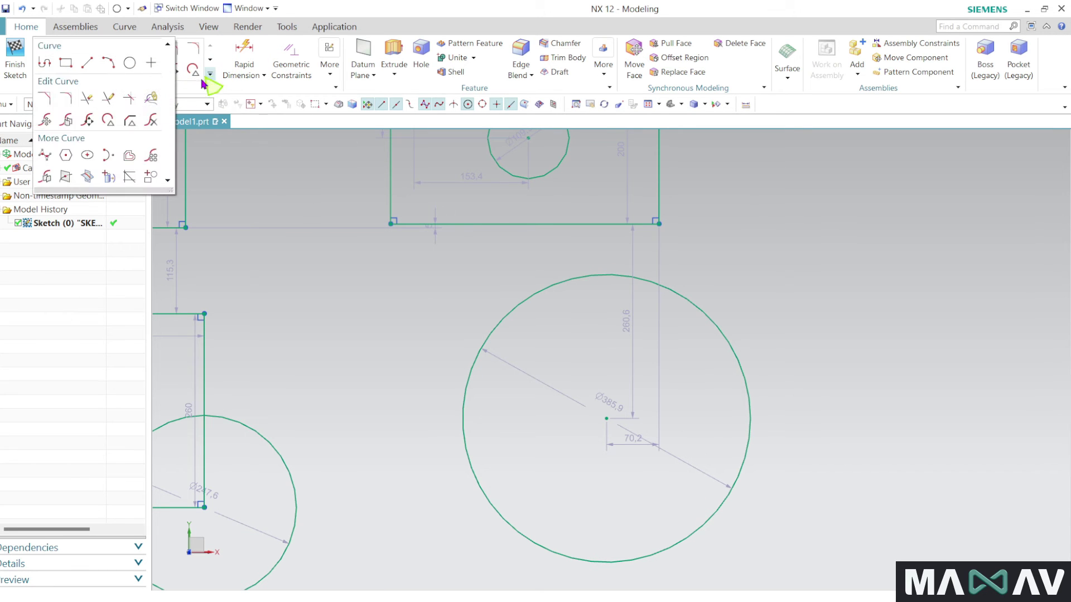
left_click(69, 160)
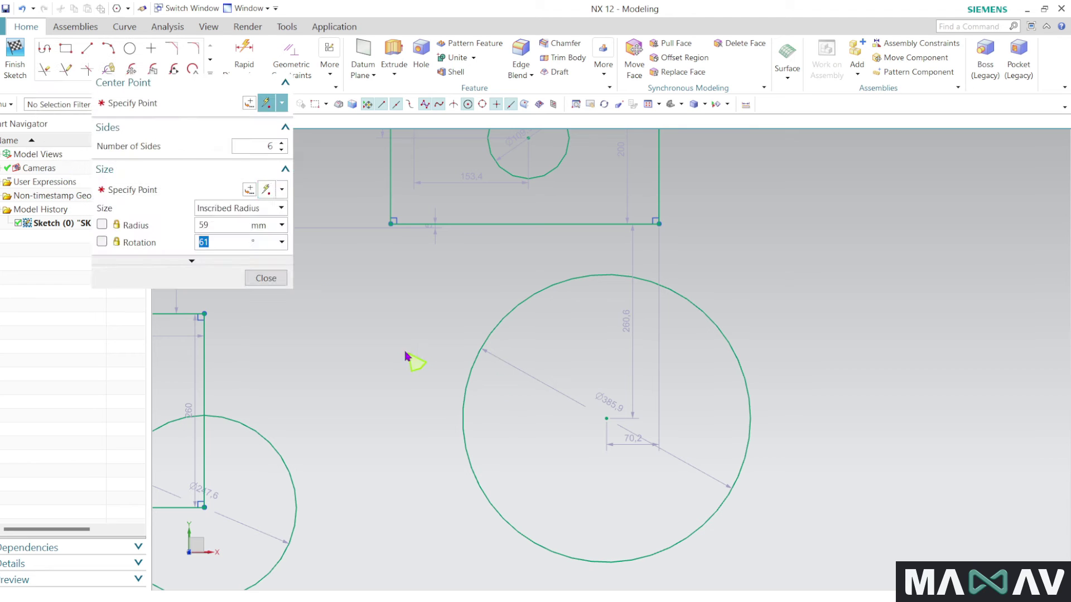
left_click(607, 419)
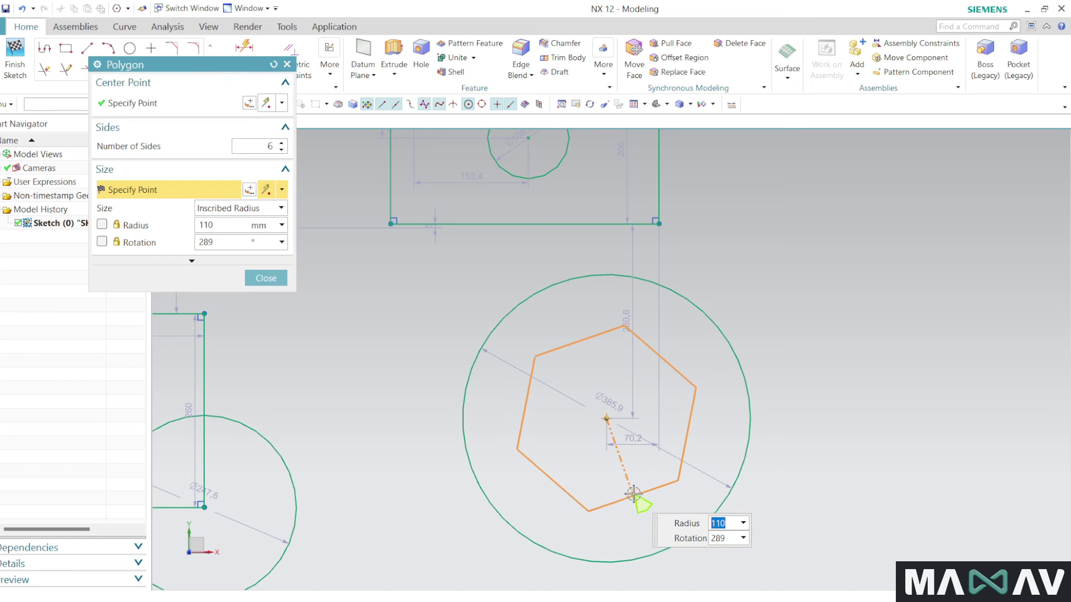
left_click(634, 490)
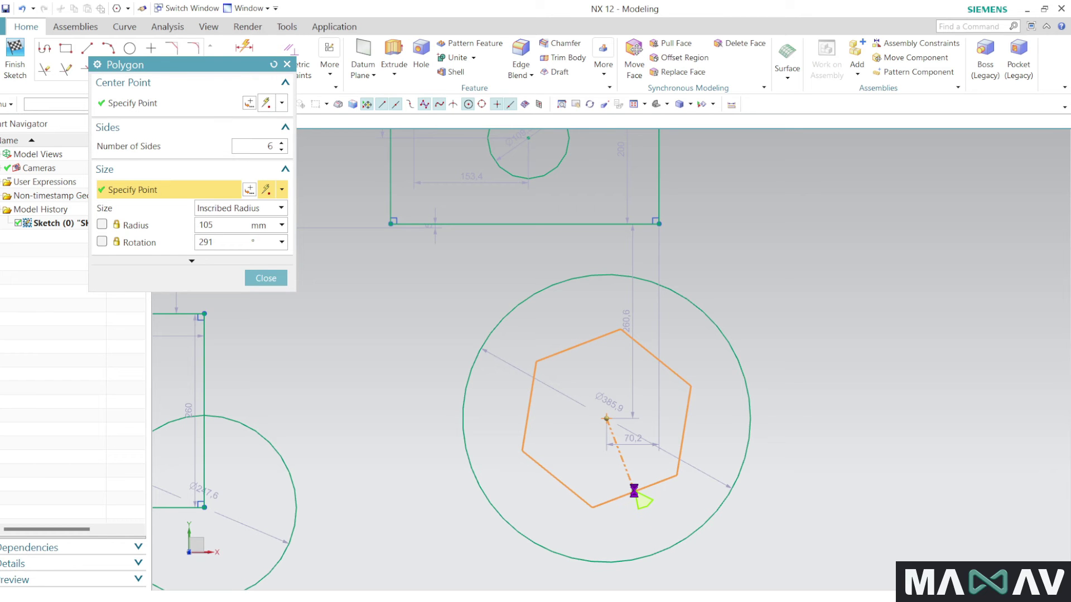
left_click(265, 279)
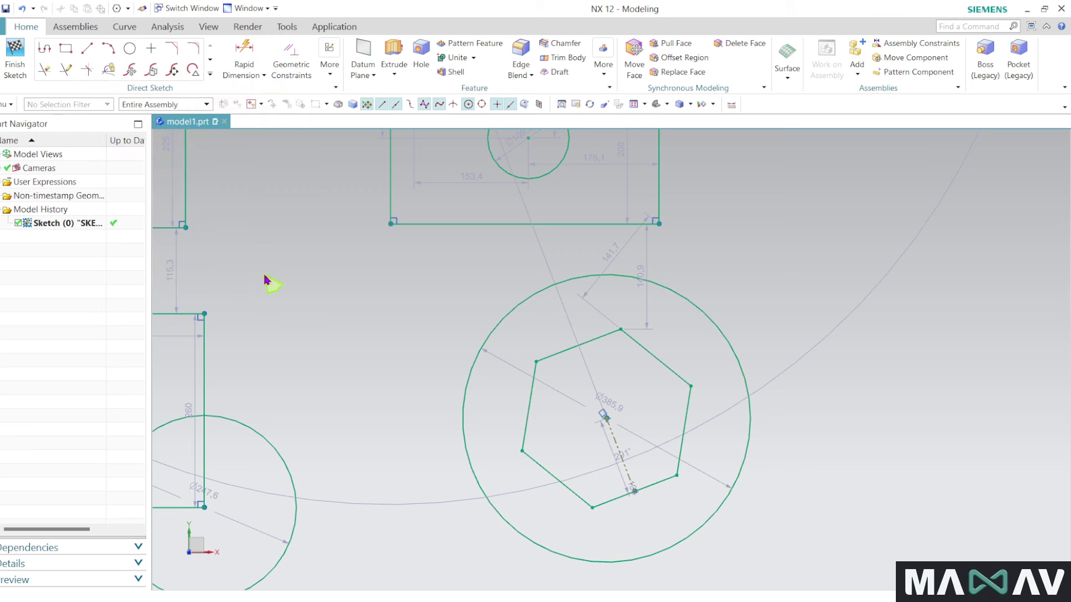
left_click(13, 61)
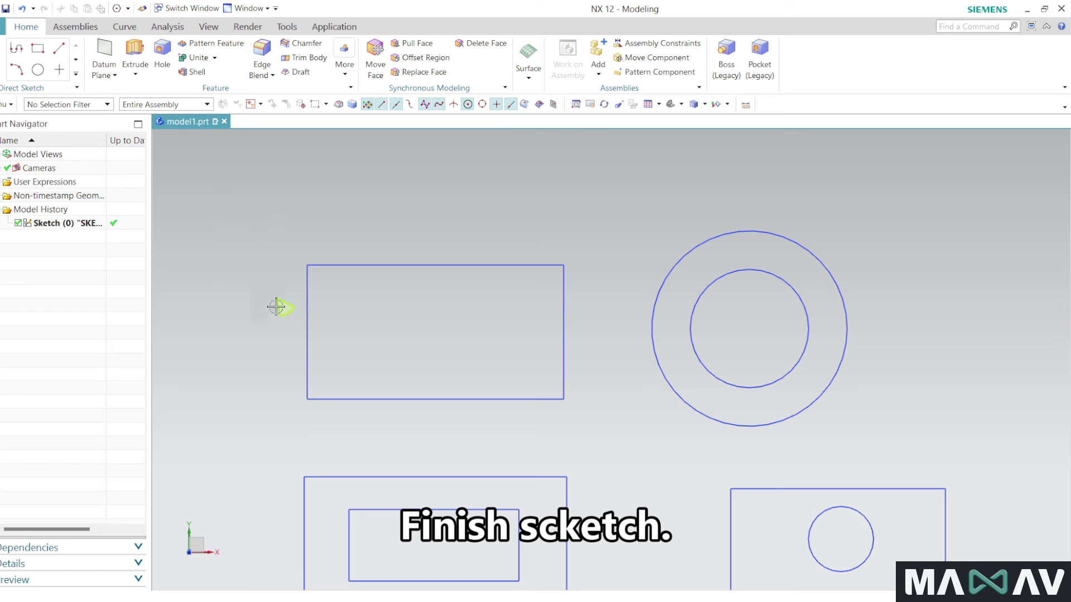
Zoom in on the first rectangle in the modeling view.
scroll(318, 380, "up", 1)
scroll(516, 411, "up", 1)
scroll(366, 401, "up", 1)
scroll(368, 400, "up", 1)
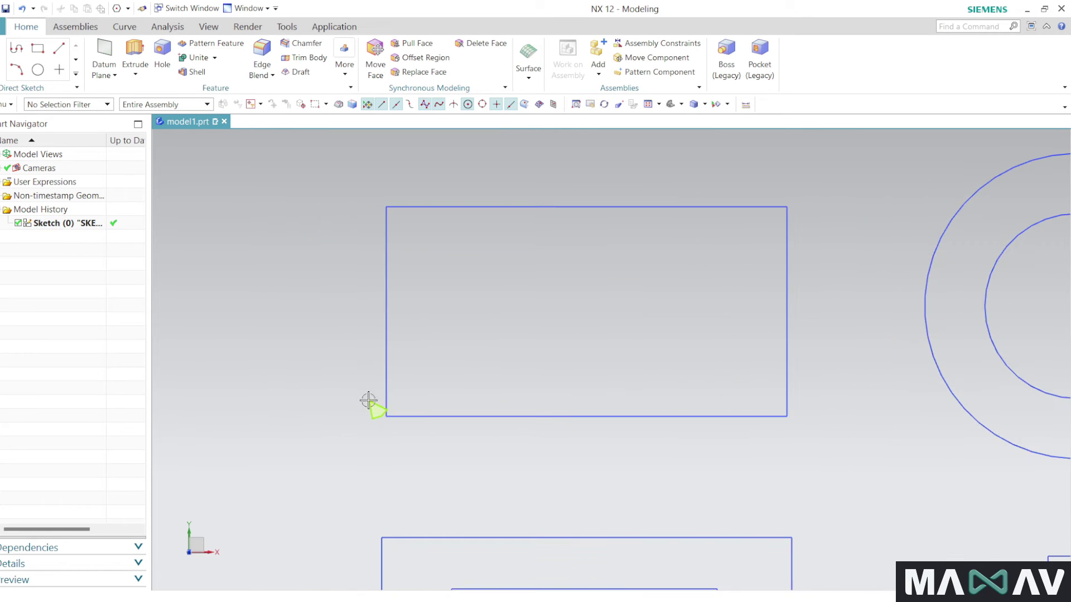
Start an extrusion, pick the rectangle's four edges individually, then deselect them.
left_click(134, 52)
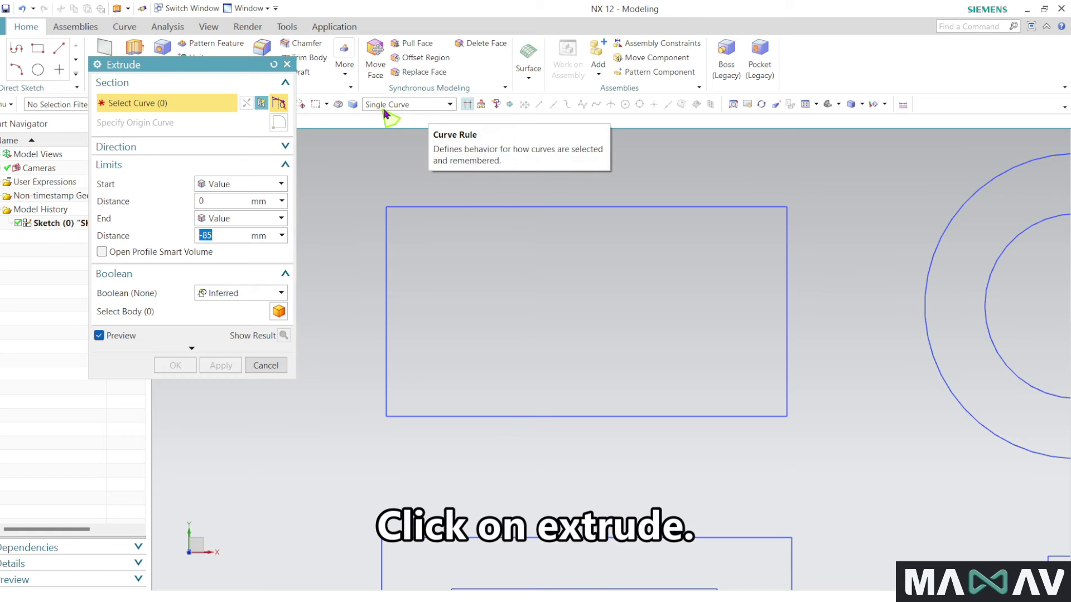
left_click(481, 208)
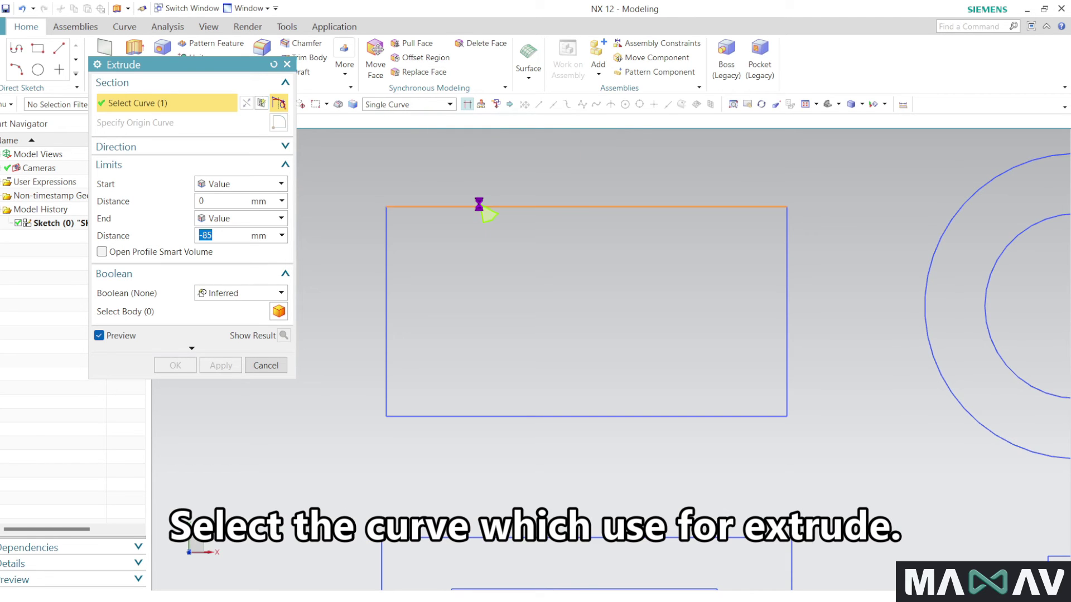
left_click(784, 287)
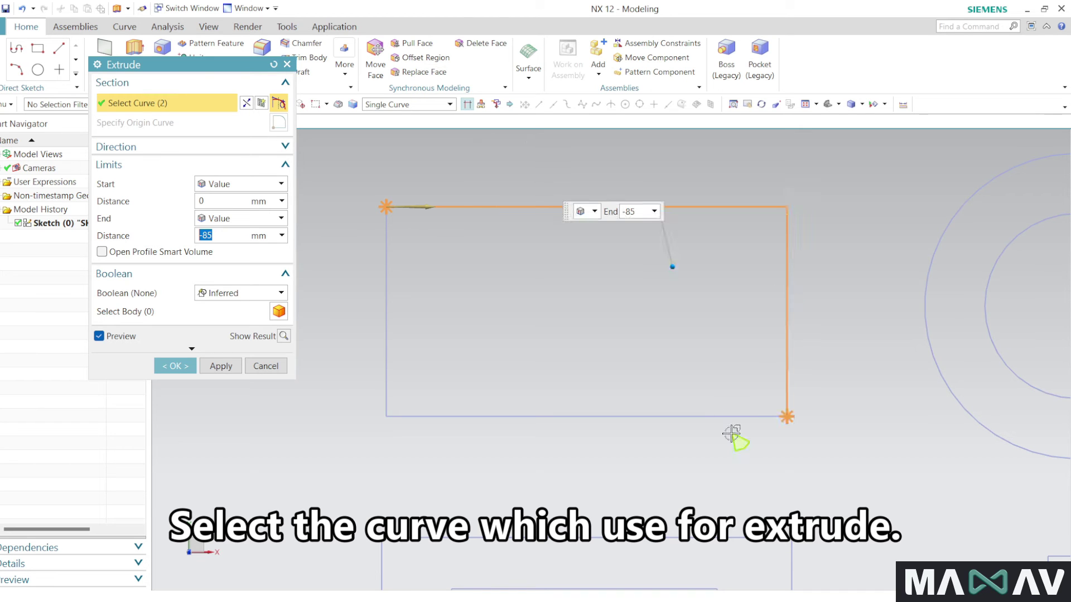
left_click(726, 417)
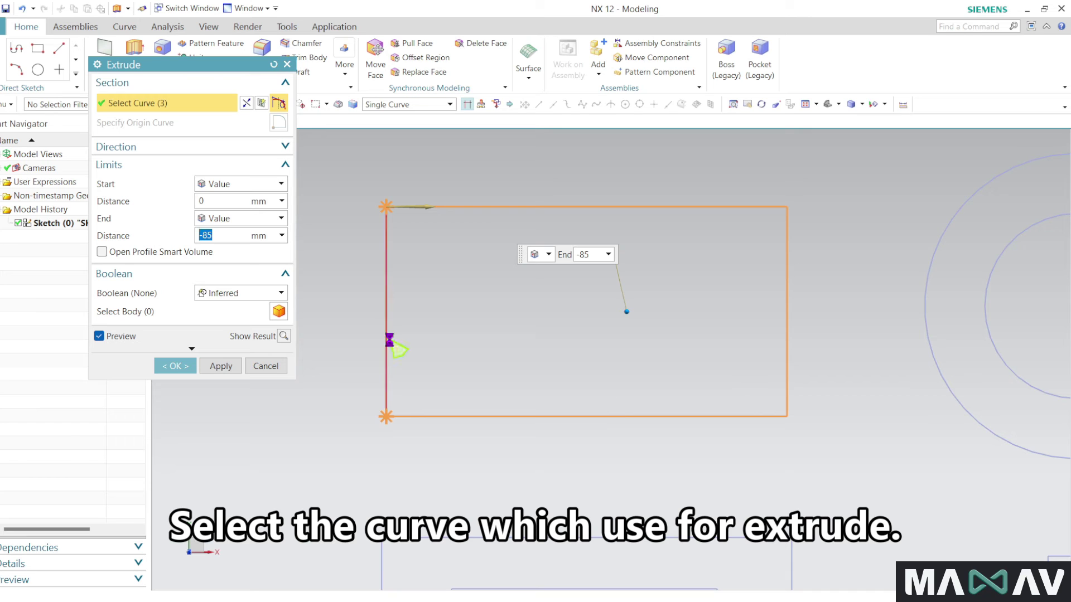
left_click(387, 340)
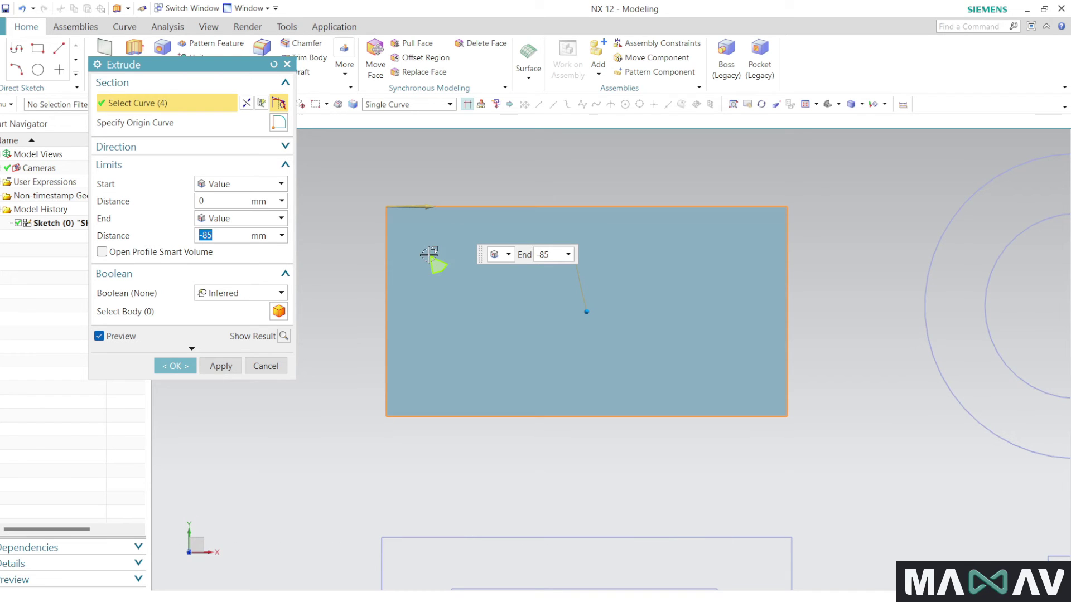
left_click(387, 256)
left_click(514, 223)
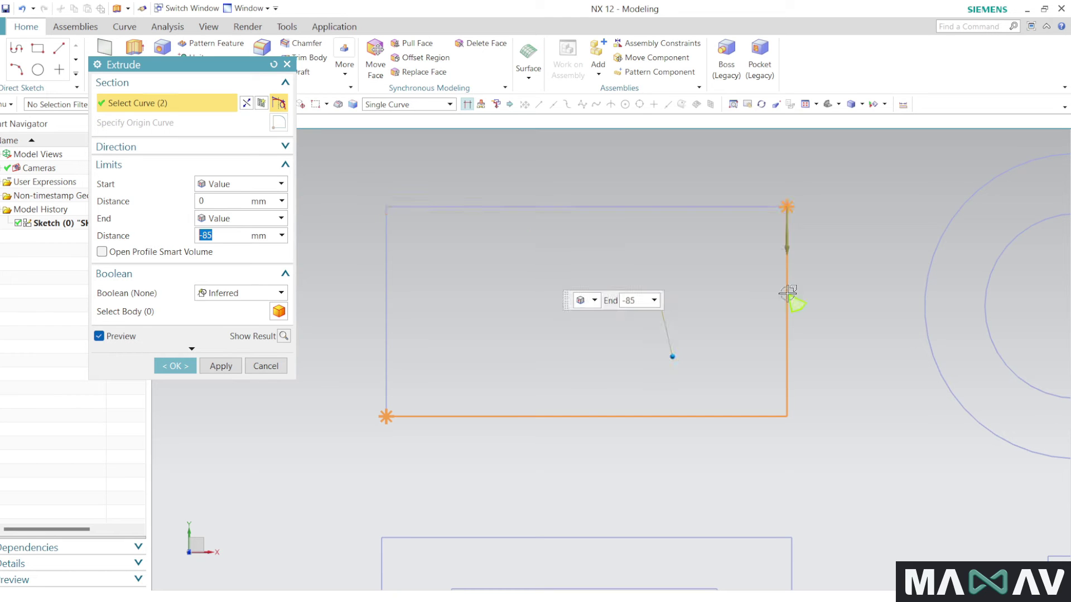
left_click(787, 294)
left_click(753, 416)
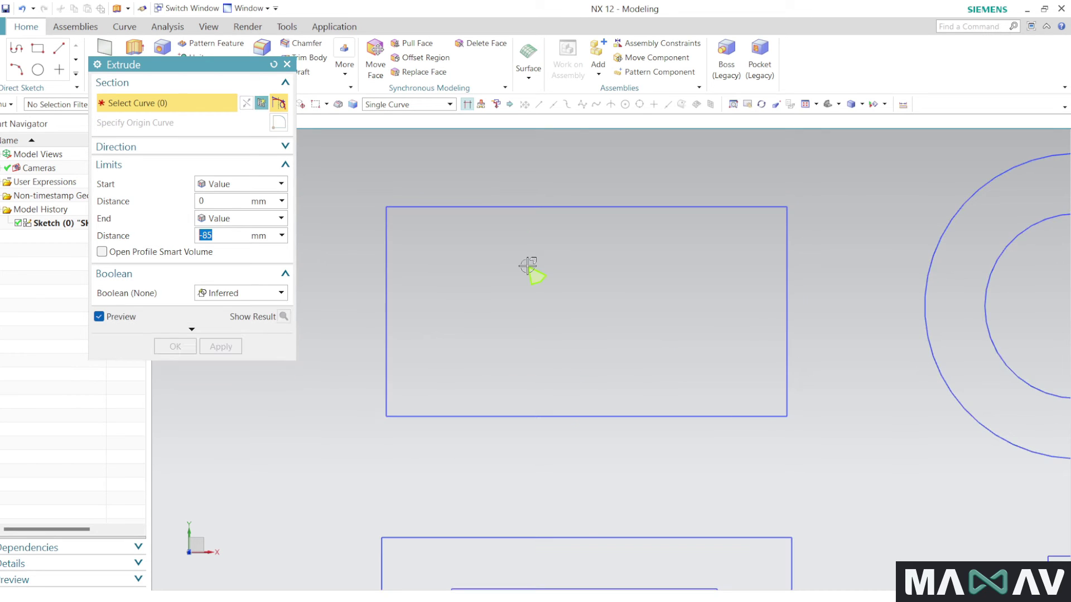
Switch the curve rule to Connected Curves and select the whole top-left rectangle as section.
left_click(390, 105)
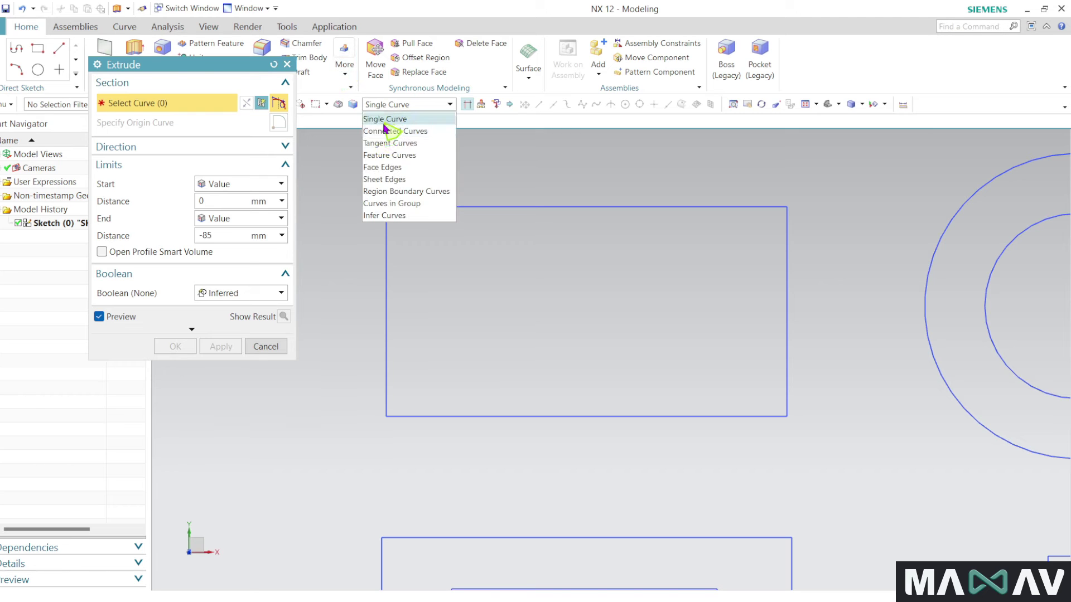
left_click(401, 132)
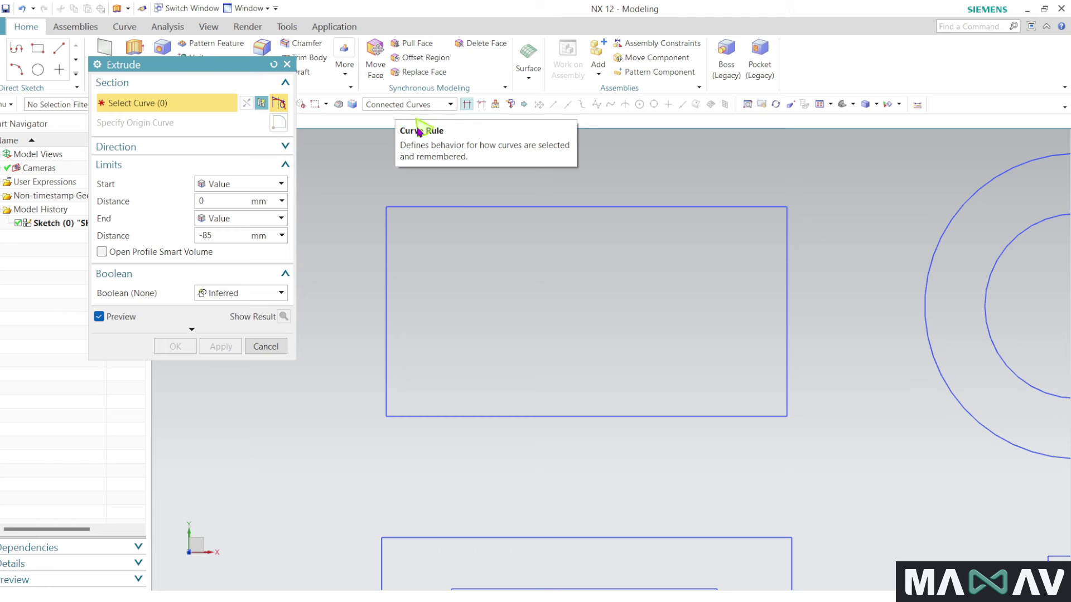
left_click(460, 207)
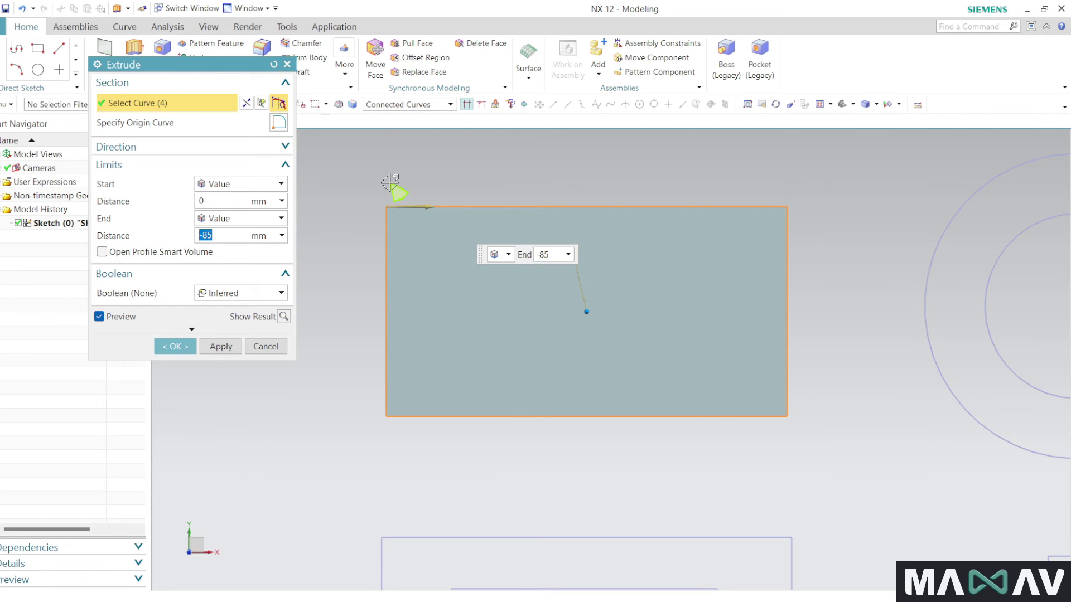
middle_click_drag(358, 311, 426, 303)
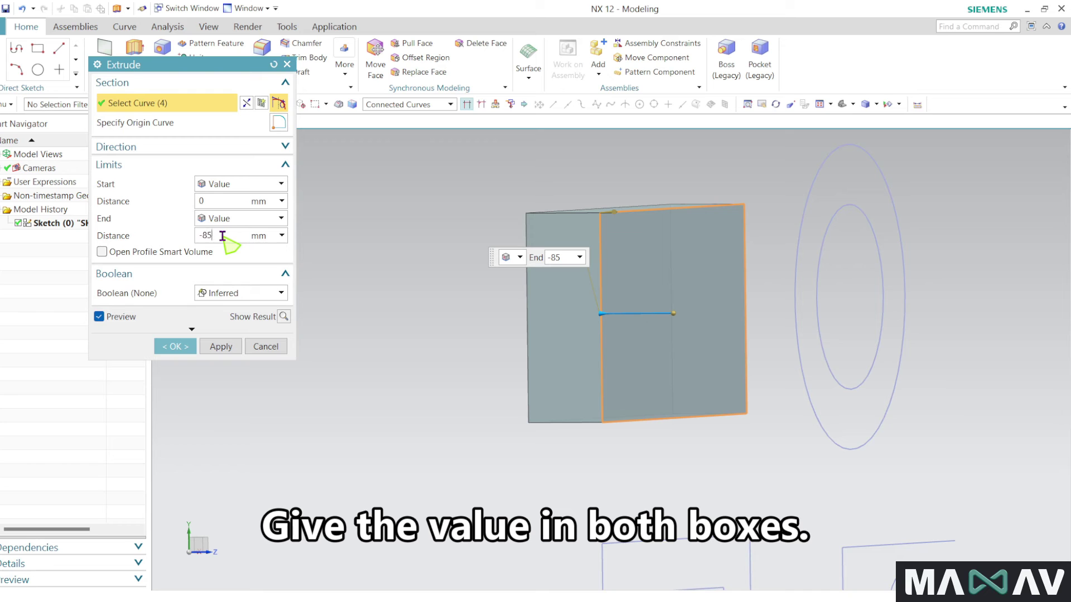
Try extrusion end distances of 40 and 50 and start distances of -40 and 10.
type("40")
key("Return")
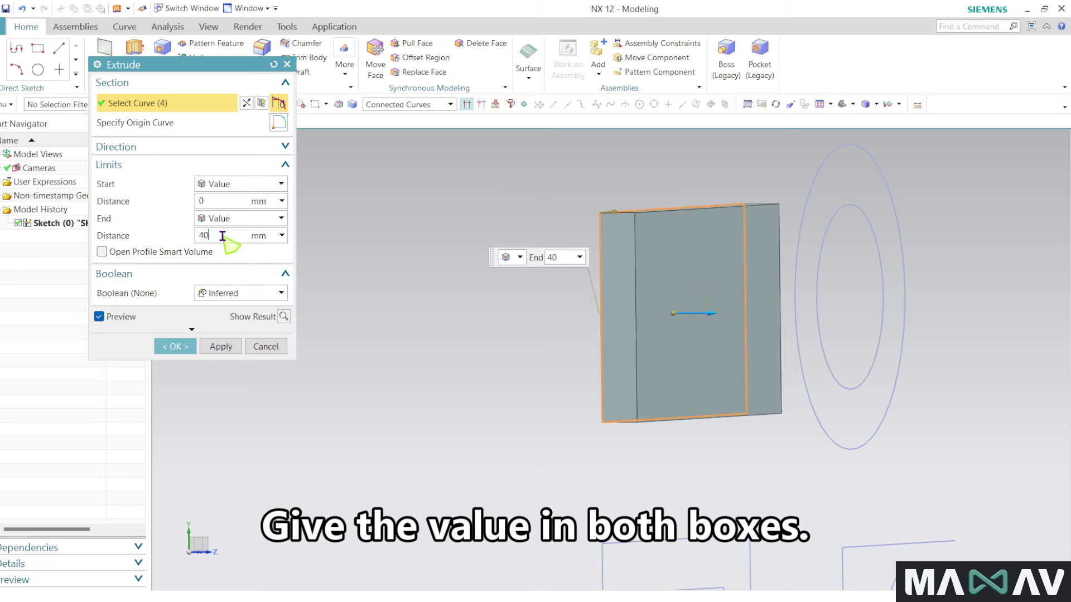
middle_click_drag(538, 316, 556, 311)
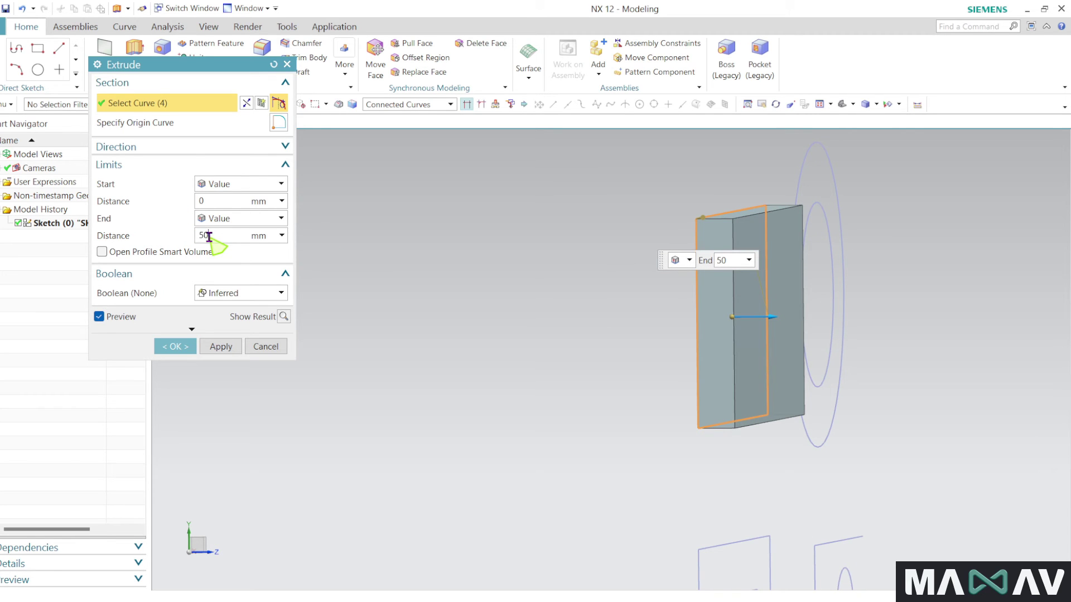
key("Return")
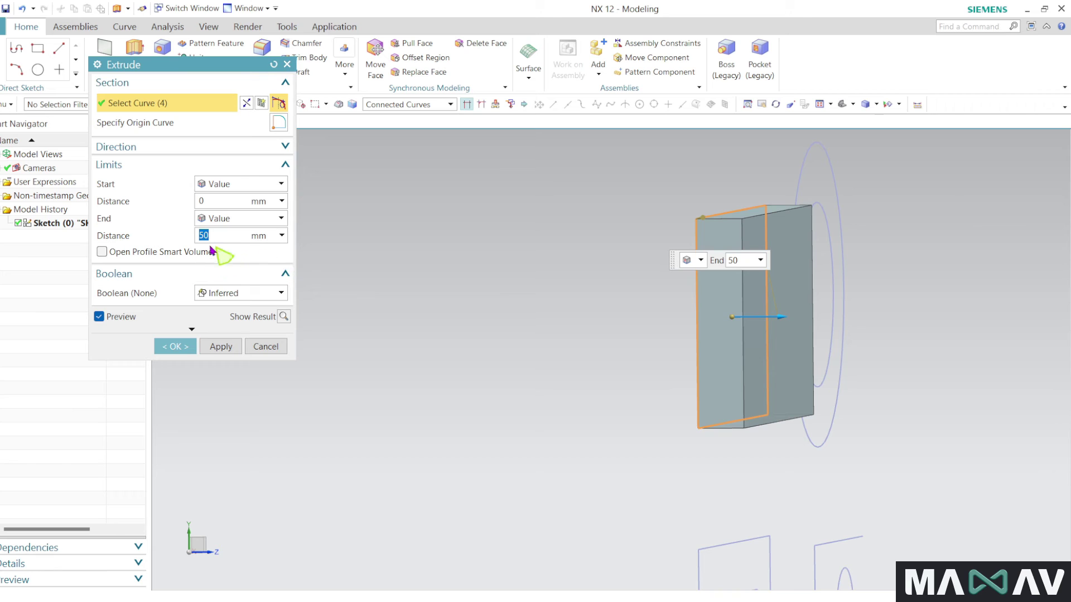
left_click(206, 201)
type("-40")
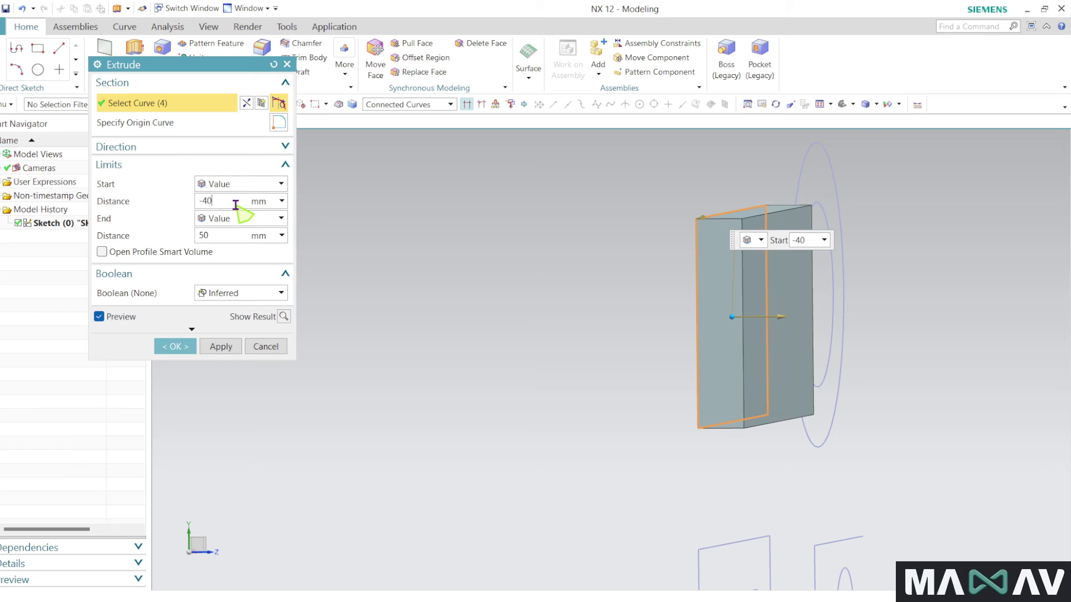
key("Return")
type("10")
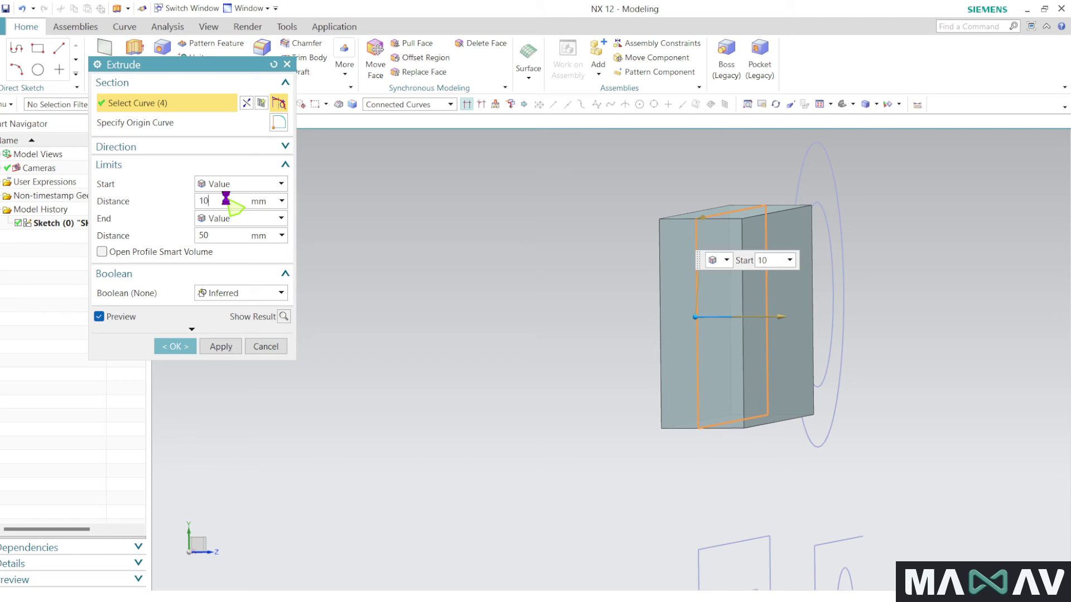
key("Return")
Drag the limit handles, then settle on start distance 0 and end distance 102.
scroll(622, 329, "up", 1)
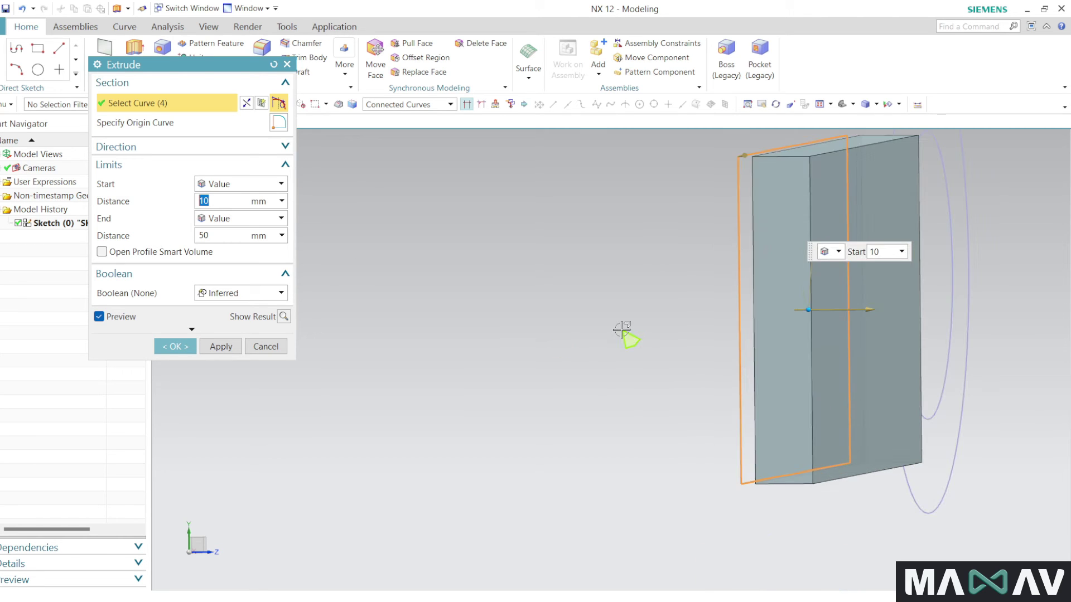
scroll(567, 354, "down", 1)
scroll(831, 287, "up", 2)
scroll(470, 329, "down", 2)
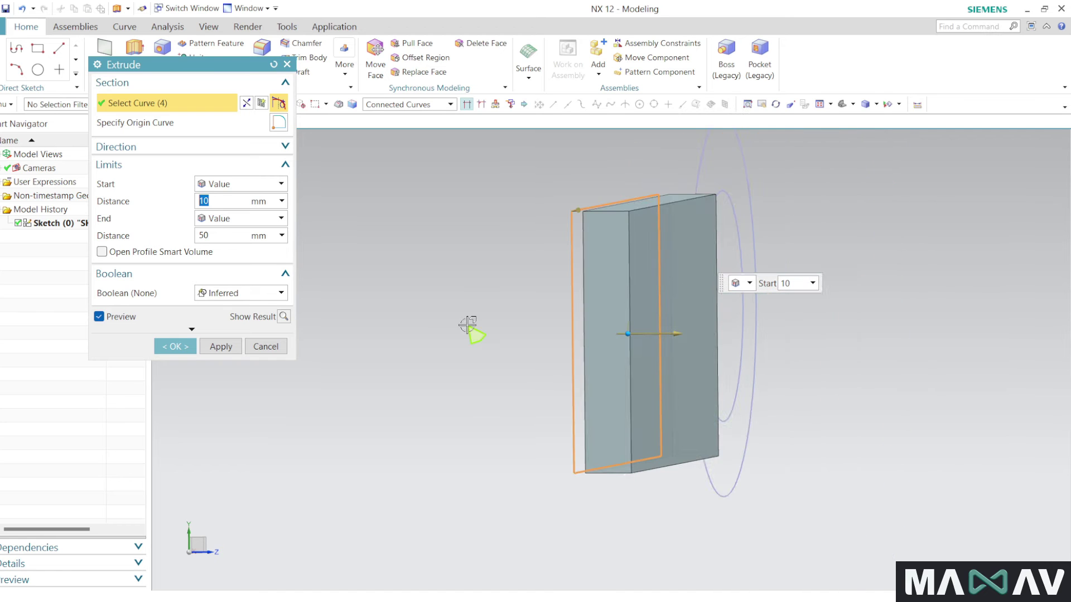
middle_click_drag(470, 330, 480, 325)
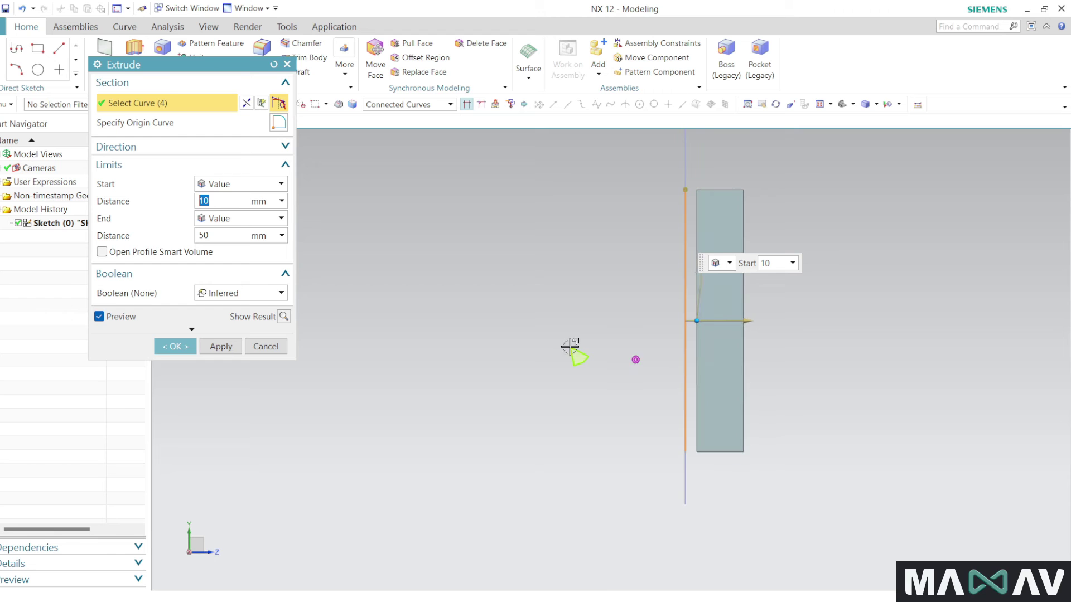
scroll(784, 322, "up", 1)
scroll(753, 328, "up", 1)
scroll(678, 319, "down", 1)
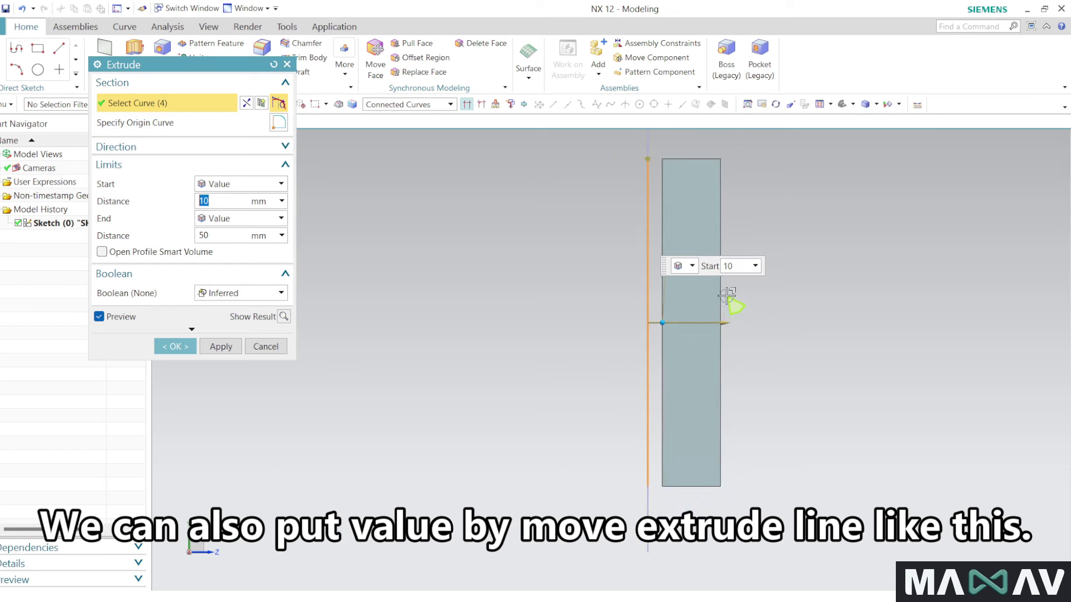
left_click_drag(721, 317, 796, 318)
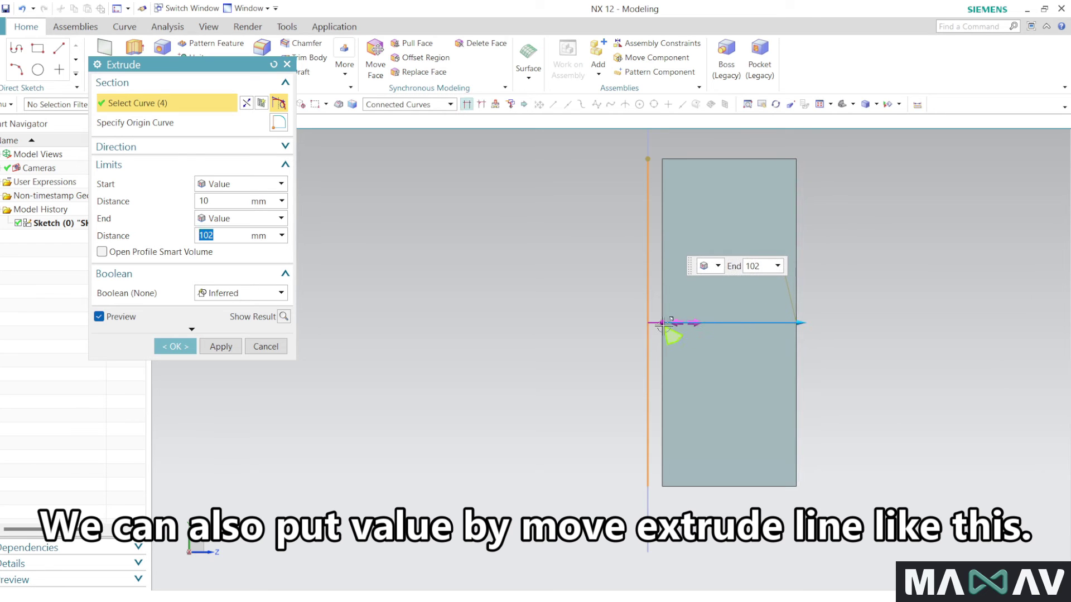
left_click_drag(600, 322, 523, 319)
mouse_move(497, 320)
left_mouse_down()
mouse_move(578, 329)
mouse_move(488, 321)
mouse_move(708, 329)
mouse_move(531, 328)
mouse_move(698, 329)
left_mouse_up()
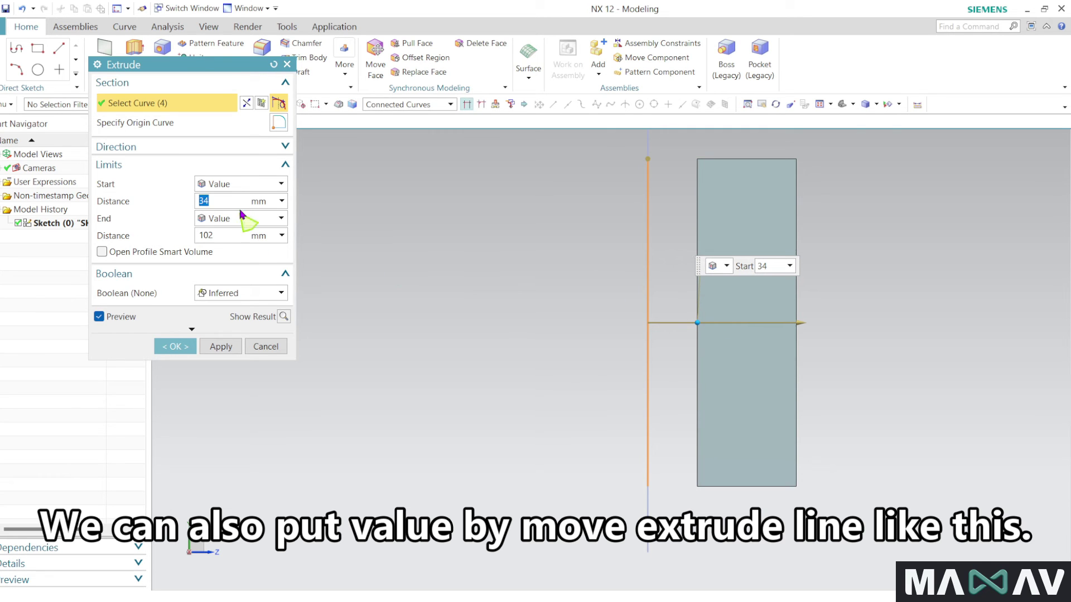
type("0")
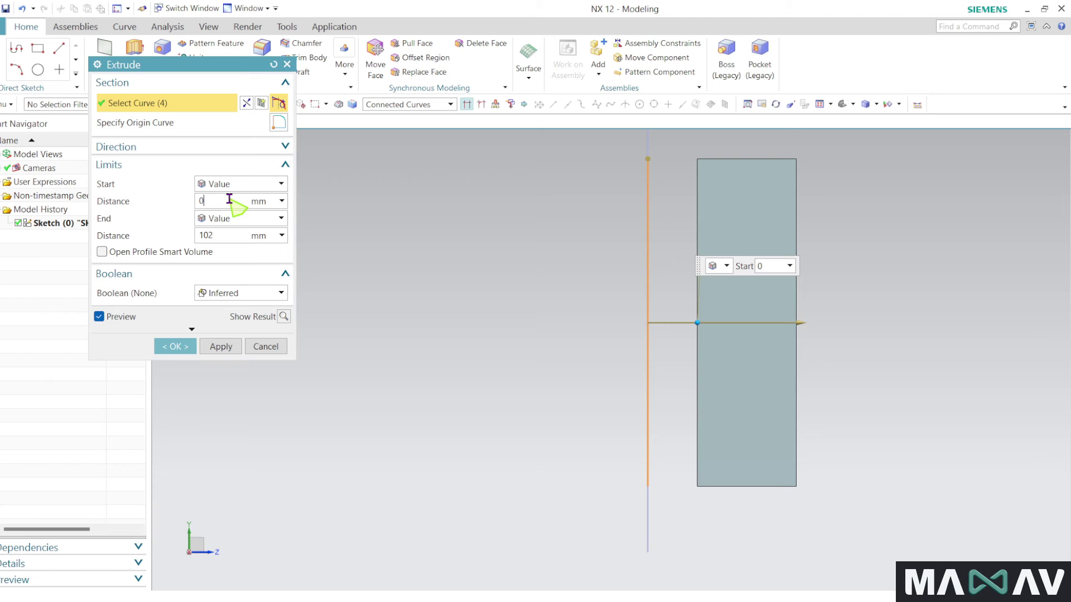
Confirm the first rectangle's extrusion as Extrude (1) and orbit to view the block.
left_click(183, 347)
mouse_move(545, 406)
middle_mouse_down()
mouse_move(557, 410)
mouse_move(537, 420)
mouse_move(471, 402)
mouse_move(418, 402)
mouse_move(407, 413)
mouse_move(447, 389)
mouse_move(478, 406)
middle_mouse_up()
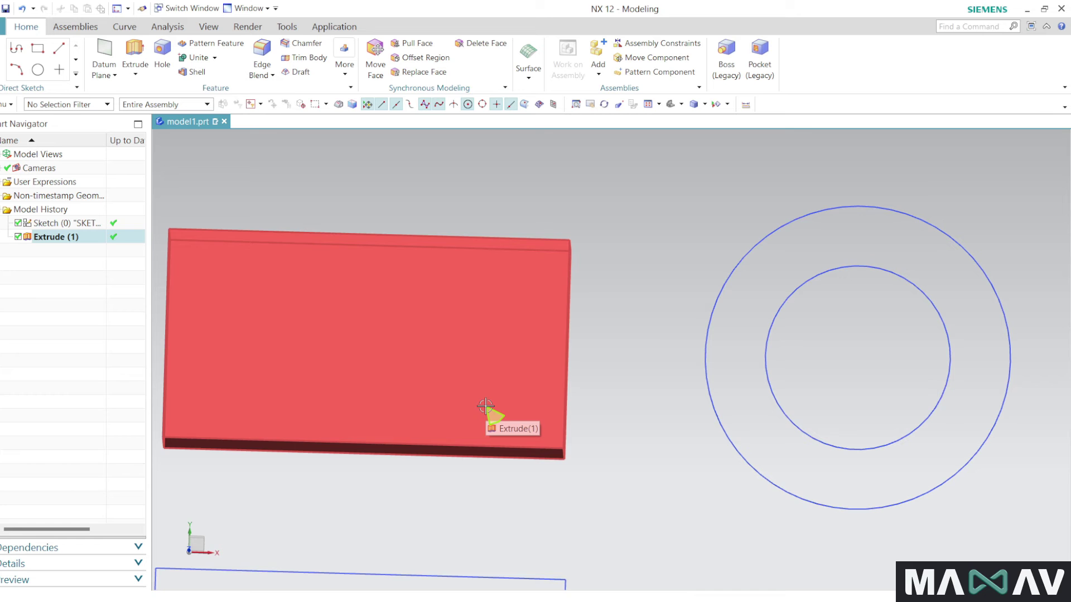
scroll(676, 259, "down", 3)
scroll(602, 284, "down", 2)
scroll(584, 440, "up", 3)
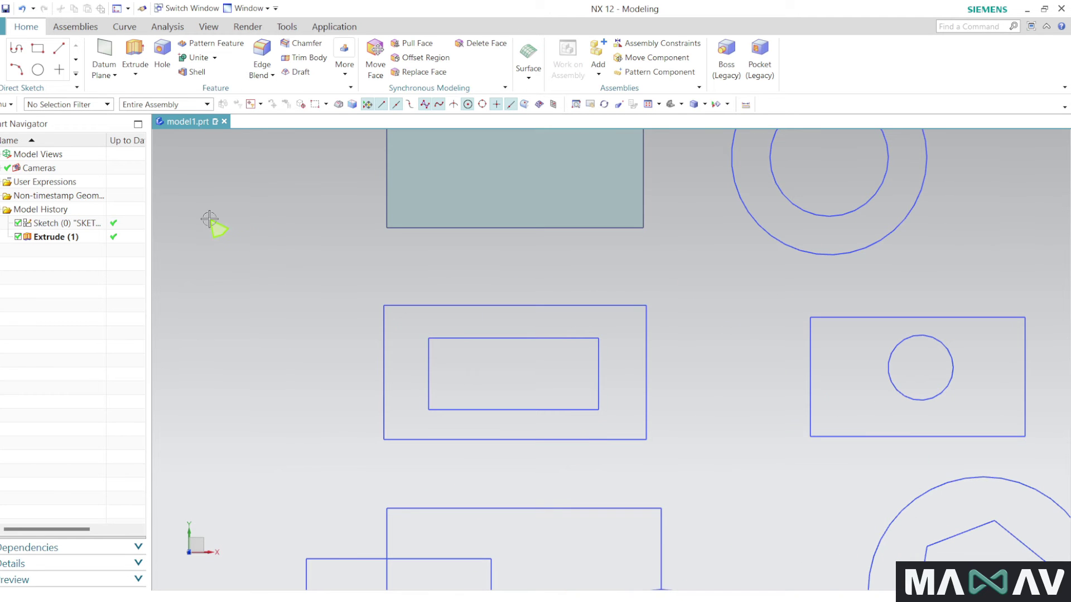
left_click(137, 52)
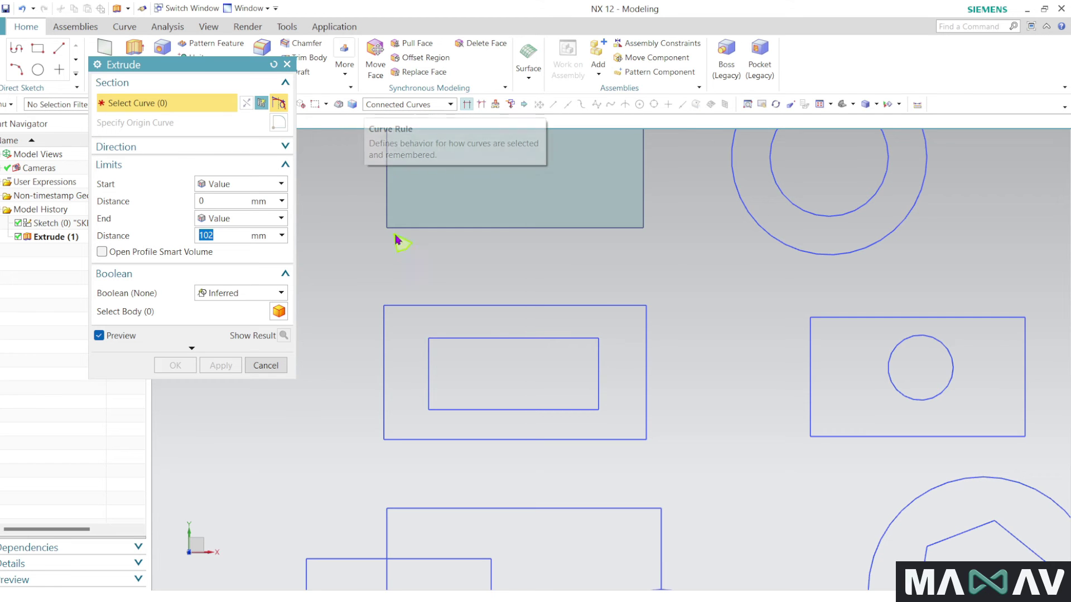
Select the inner and outer nested rectangles as the frame section.
left_click(470, 338)
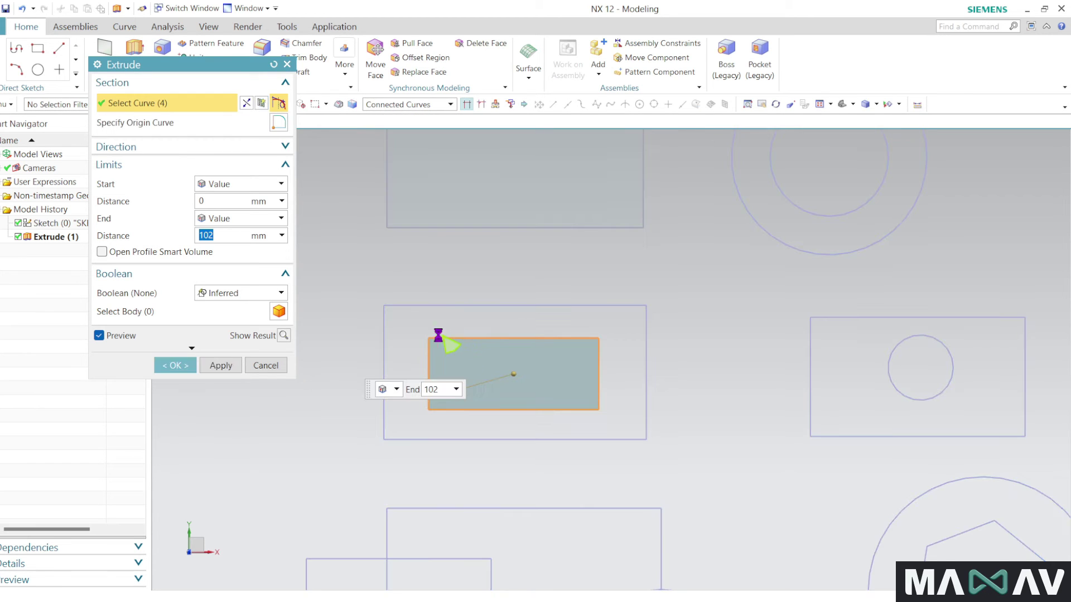
left_click(547, 306)
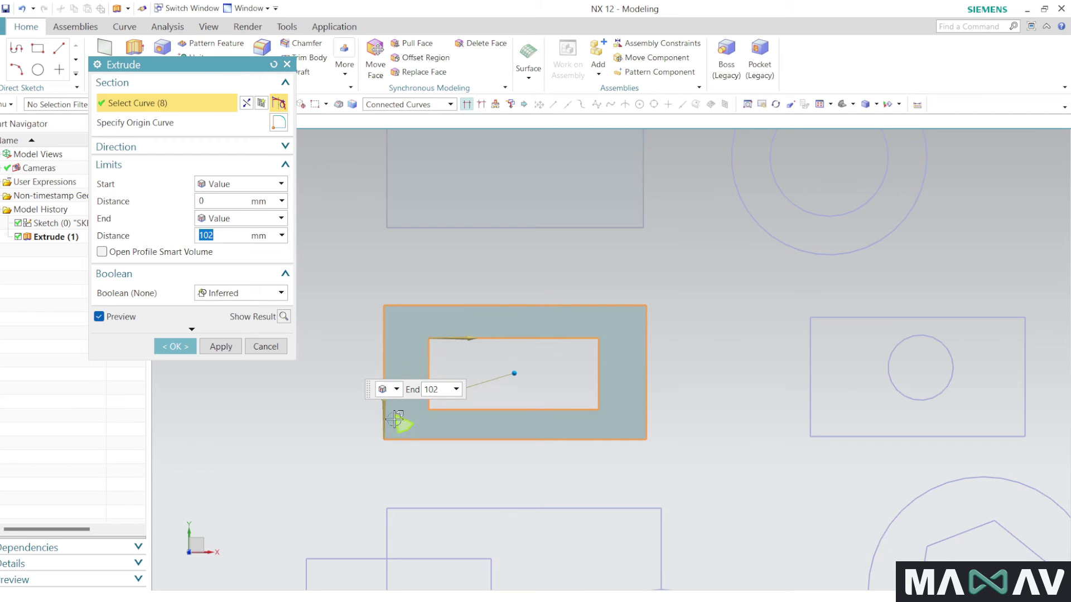
mouse_move(558, 384)
middle_mouse_down()
mouse_move(574, 379)
mouse_move(561, 382)
middle_mouse_up()
scroll(430, 430, "up", 3)
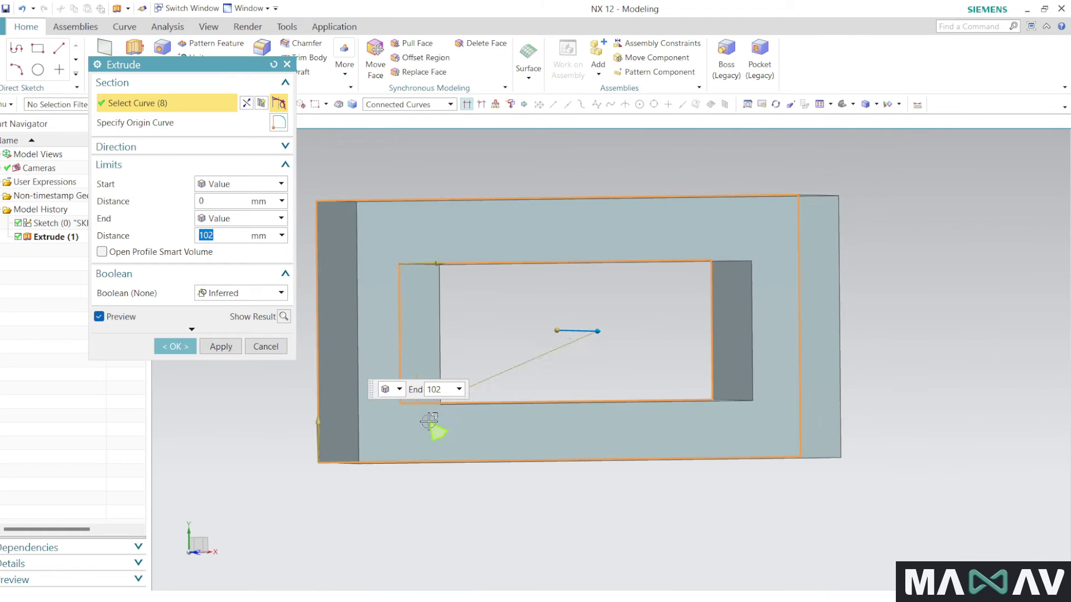
scroll(390, 402, "down", 2)
mouse_move(322, 402)
middle_mouse_down()
mouse_move(346, 420)
mouse_move(283, 400)
mouse_move(428, 424)
mouse_move(378, 445)
mouse_move(363, 429)
mouse_move(375, 425)
middle_mouse_up()
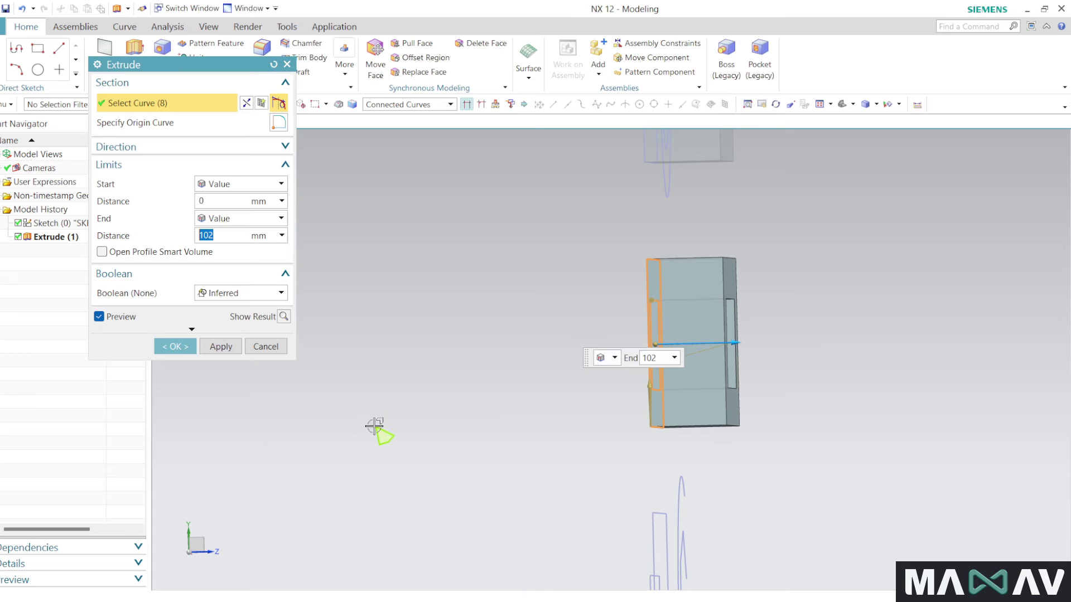
In a side view, drag the frame extrusion's end to 140 mm.
key("F8")
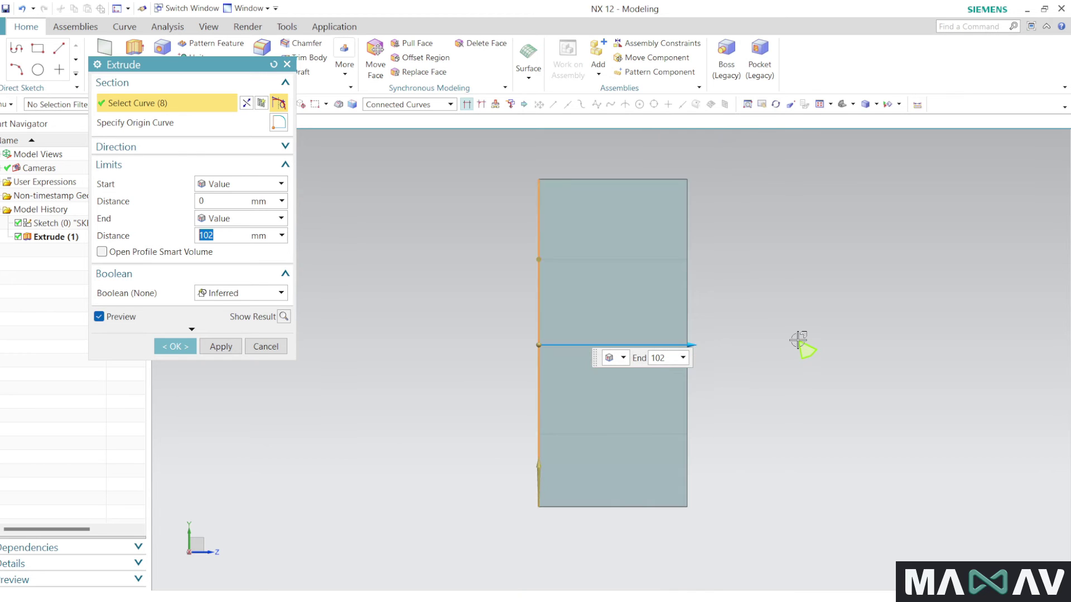
mouse_move(707, 346)
left_mouse_down()
mouse_move(799, 347)
mouse_move(695, 335)
left_mouse_up()
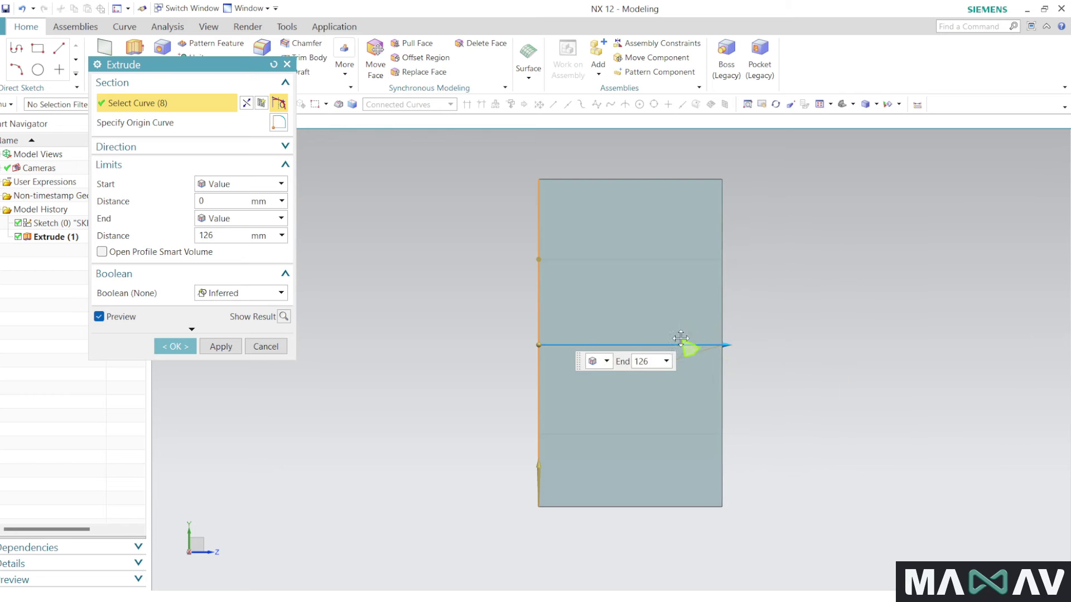
left_click_drag(695, 334, 749, 349)
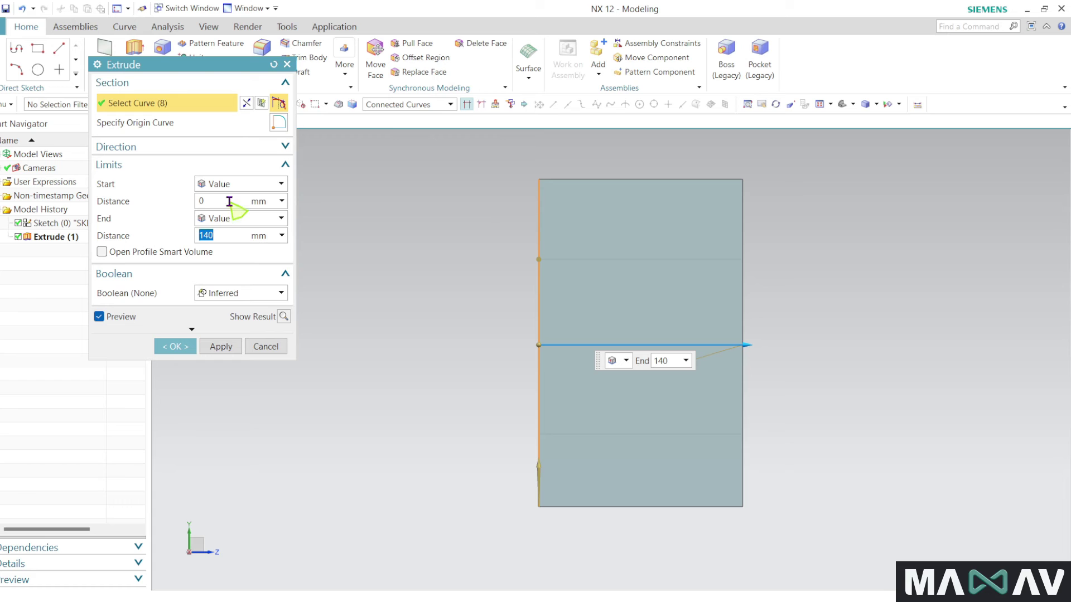
left_click(232, 184)
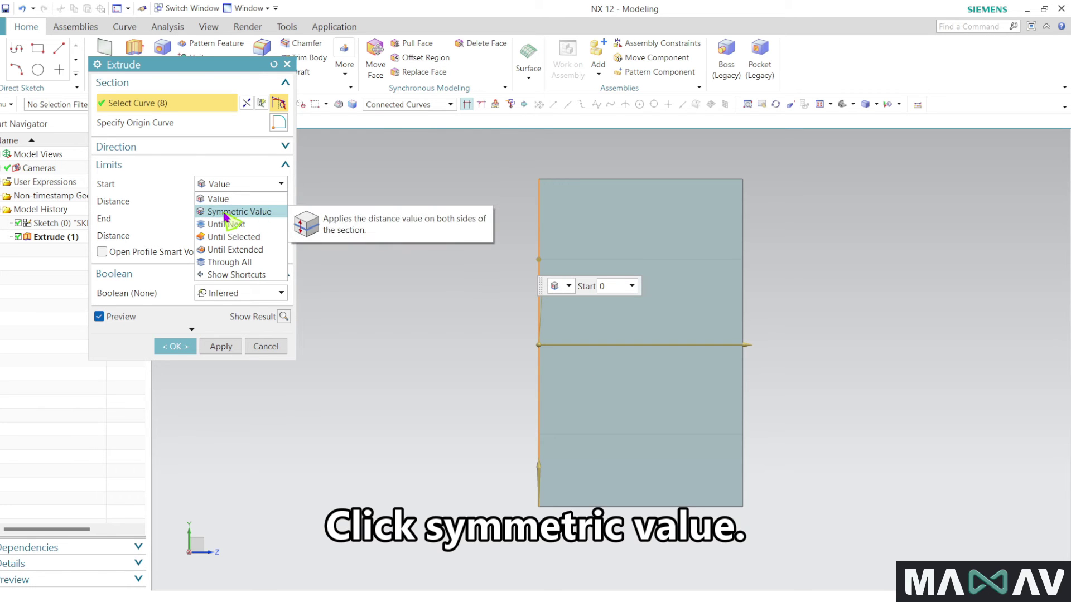
Extrude the rectangular frame symmetrically to about 43 mm and confirm it as Extrude (2).
left_click(241, 212)
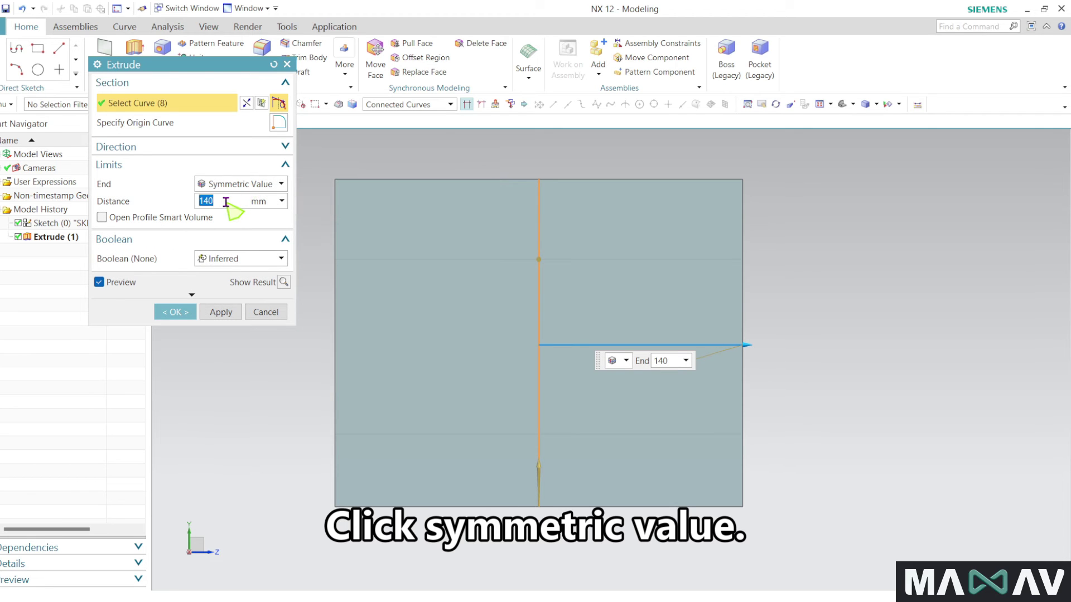
type("50")
key("Return")
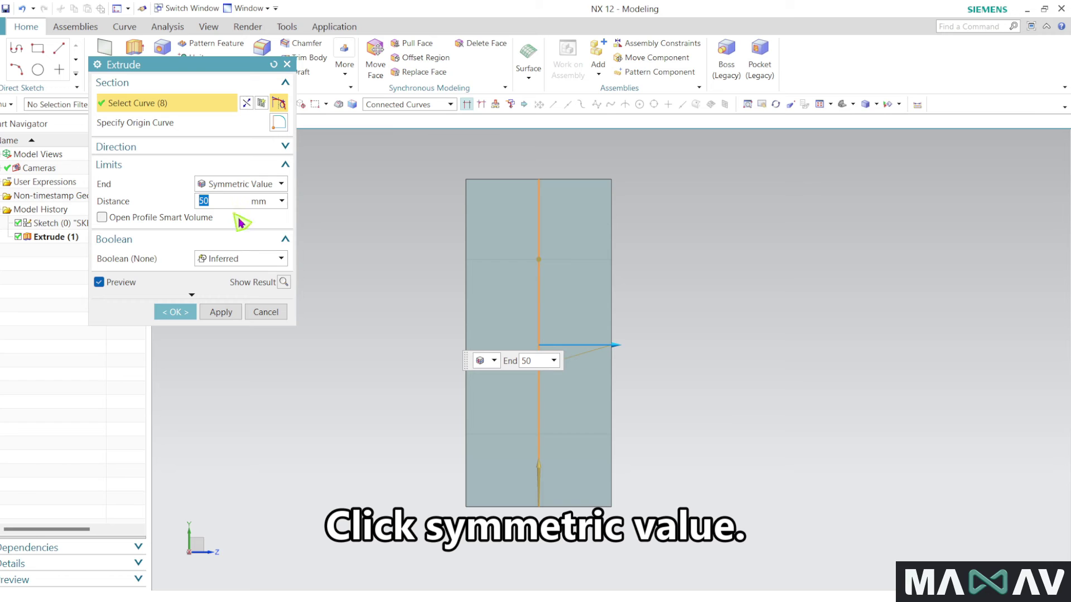
mouse_move(630, 345)
left_mouse_down()
mouse_move(714, 341)
mouse_move(478, 342)
mouse_move(658, 351)
left_mouse_up()
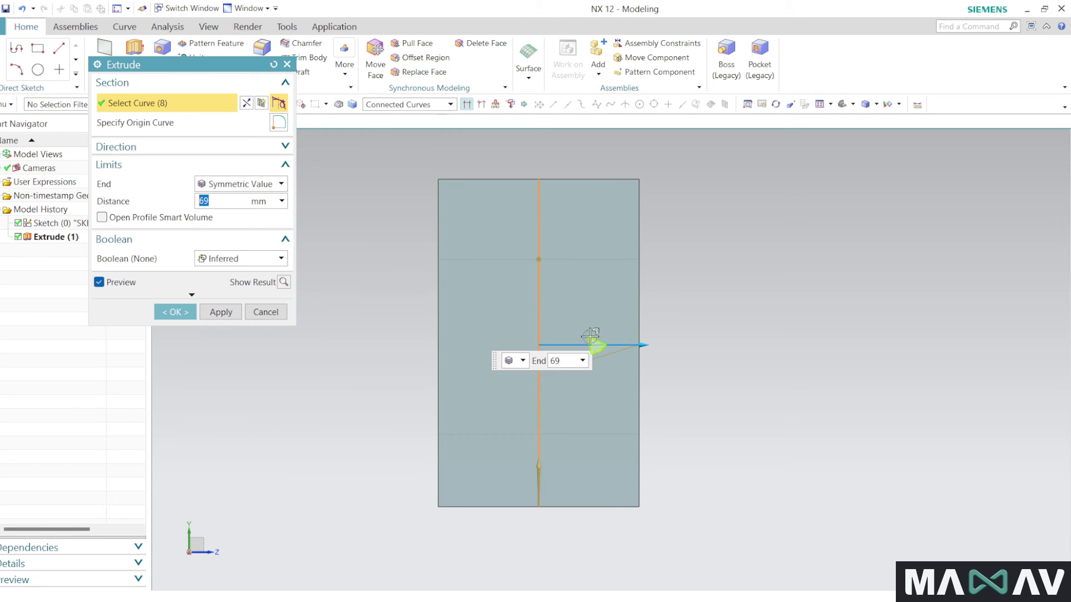
left_click_drag(647, 344, 613, 349)
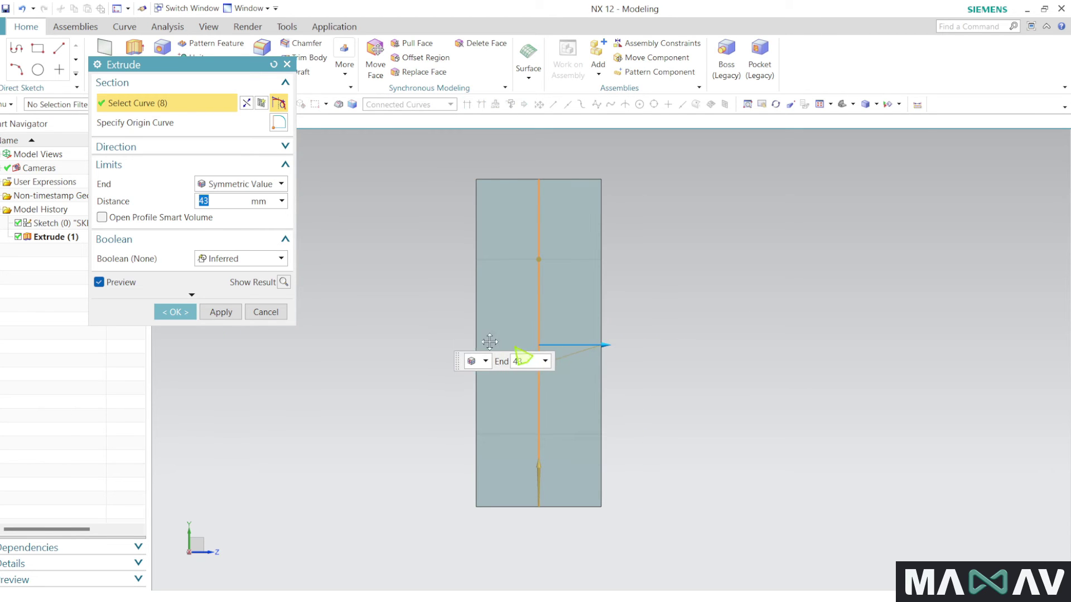
left_click(177, 318)
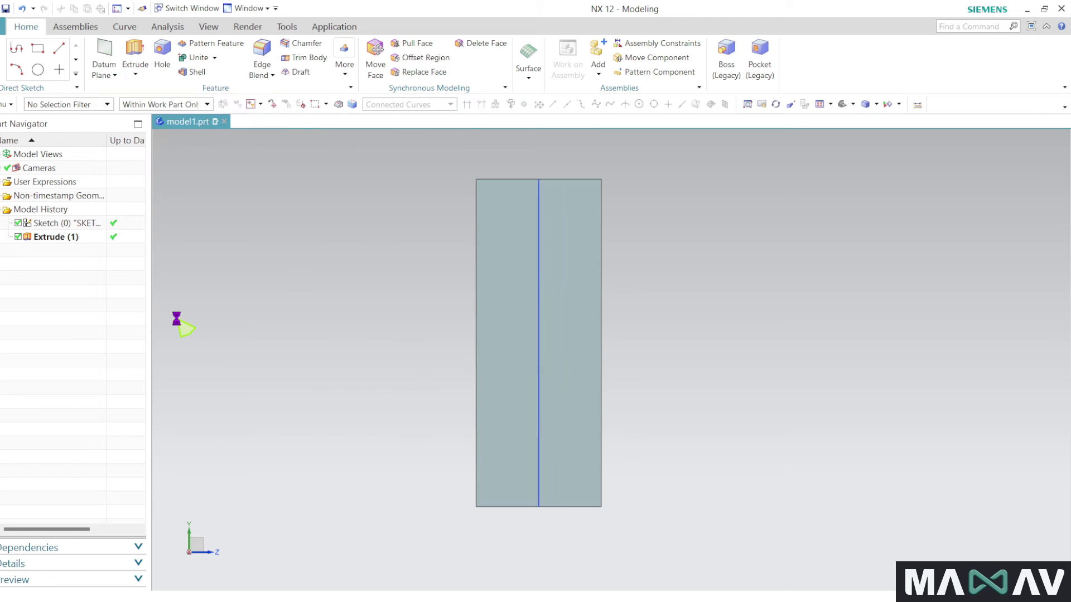
Orbit to inspect the plate with its hole, then return to the top view and zoom out.
mouse_move(509, 466)
middle_mouse_down()
mouse_move(418, 467)
mouse_move(430, 450)
mouse_move(411, 466)
mouse_move(376, 470)
mouse_move(390, 464)
middle_mouse_up()
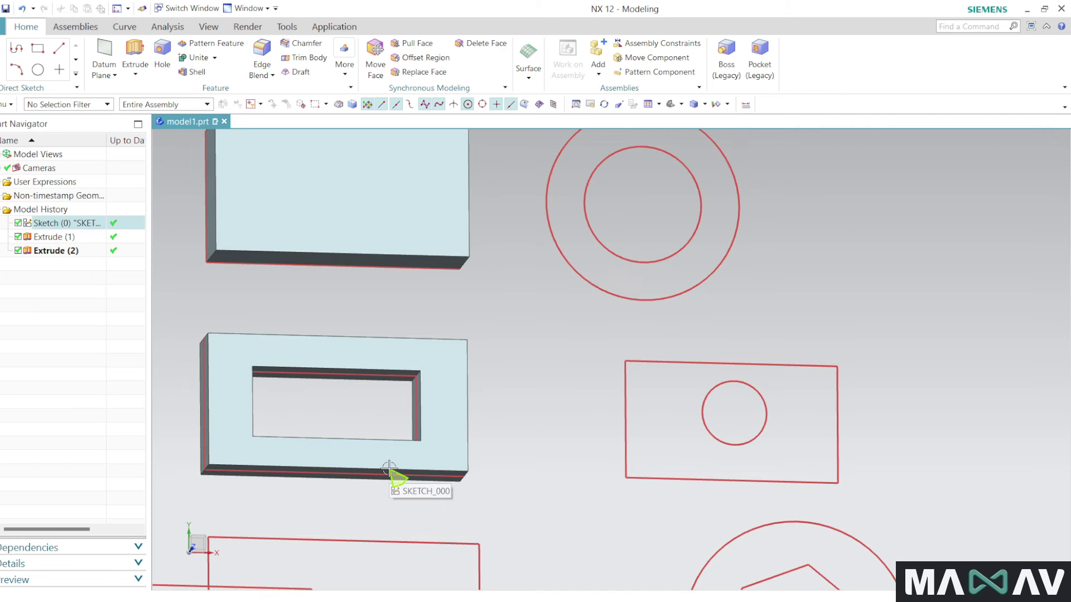
key("F8")
scroll(410, 496, "down", 3)
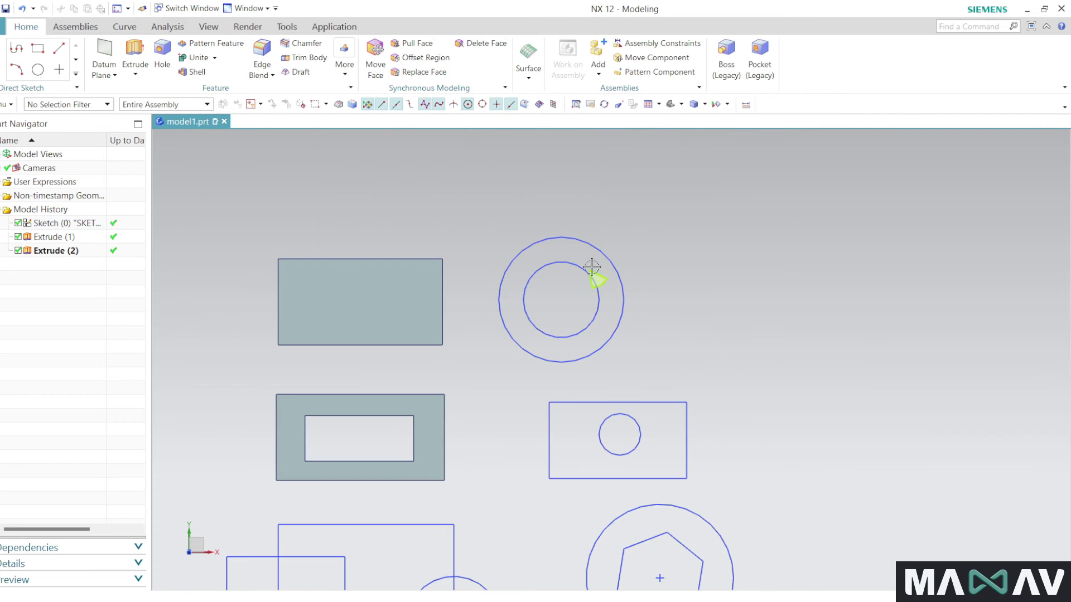
scroll(596, 268, "up", 1)
scroll(610, 268, "up", 2)
Start a new extrusion using the inner and outer circles as a ring profile.
left_click(140, 55)
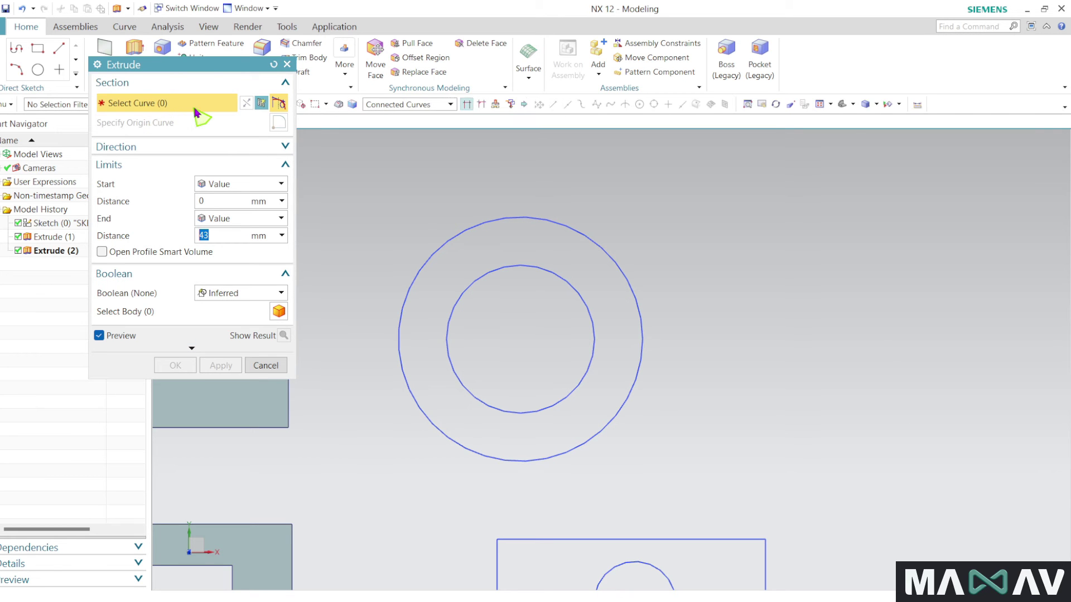
left_click(506, 264)
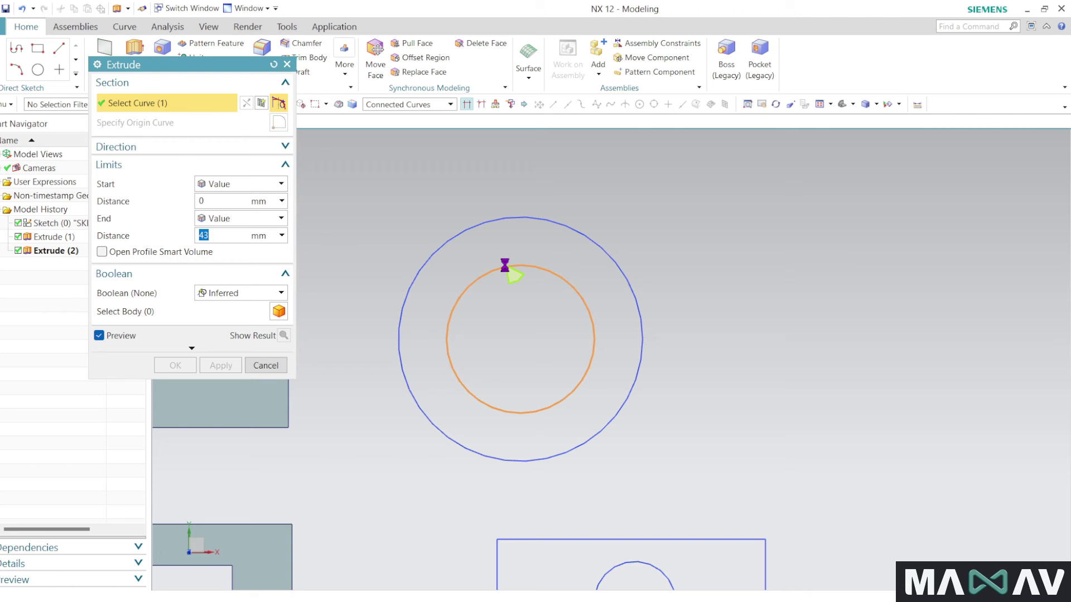
left_click(641, 311)
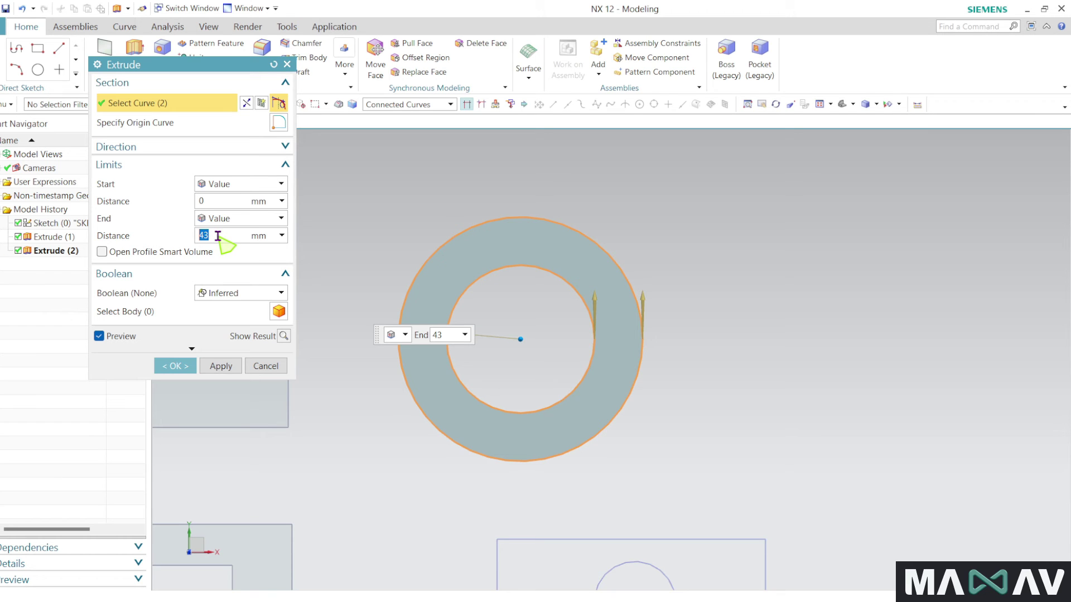
type("50")
key("Return")
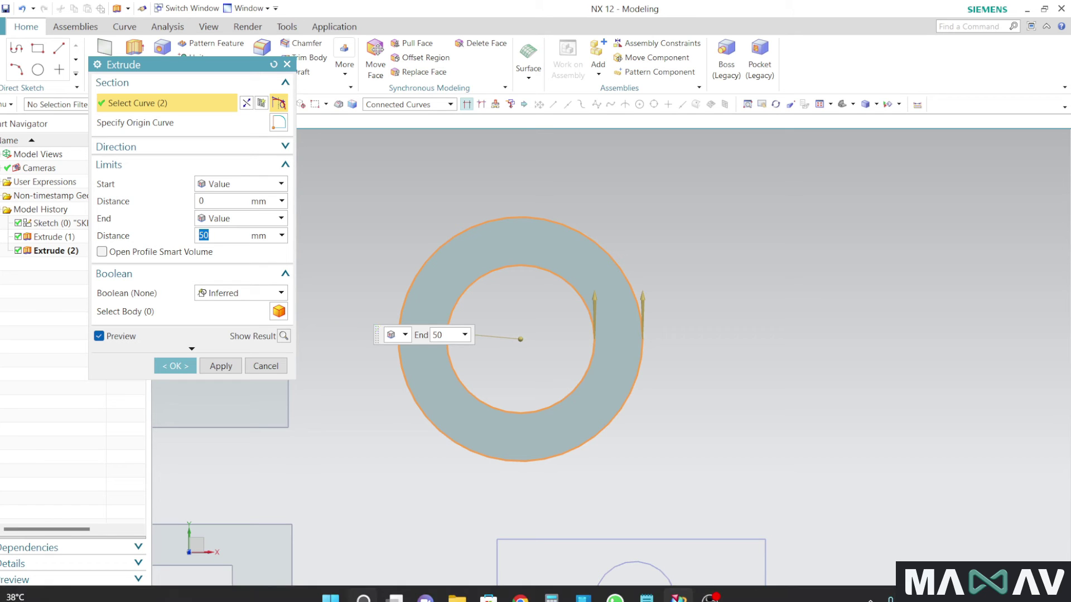
Orbit around the tube while dragging its start and end handles to adjust its length.
mouse_move(372, 464)
middle_mouse_down()
mouse_move(421, 469)
mouse_move(473, 424)
middle_mouse_up()
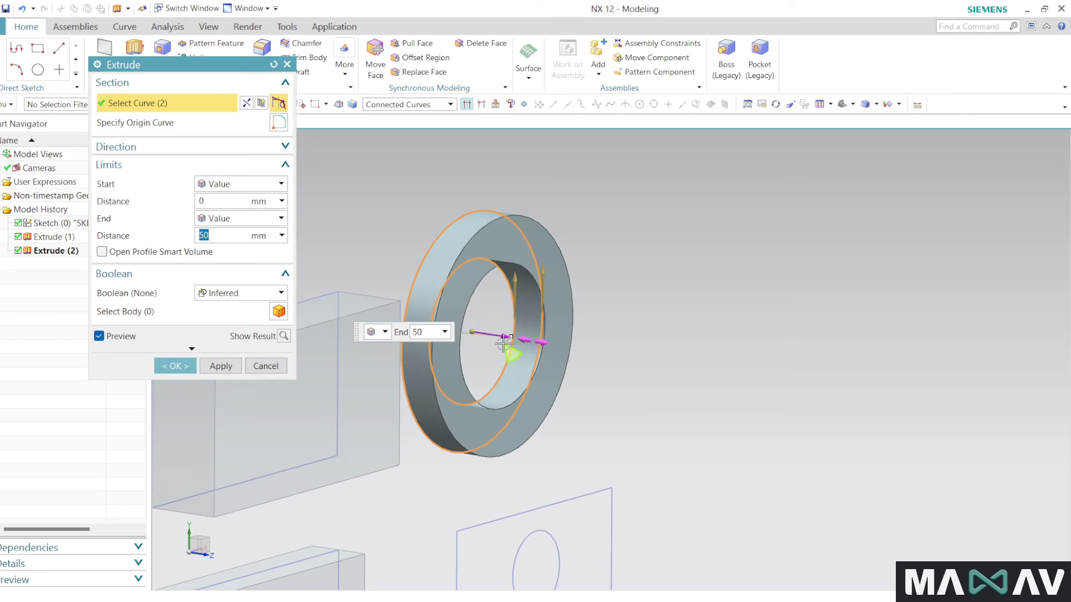
mouse_move(435, 324)
left_mouse_down()
mouse_move(390, 304)
mouse_move(527, 372)
mouse_move(402, 286)
mouse_move(508, 363)
mouse_move(903, 455)
left_mouse_up()
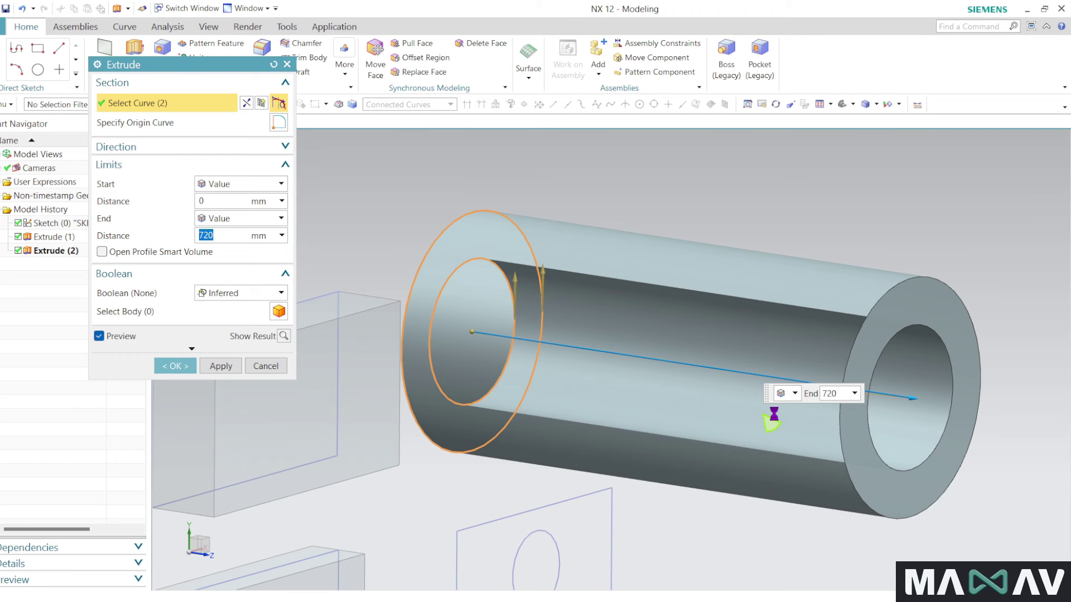
middle_click_drag(773, 419, 565, 309)
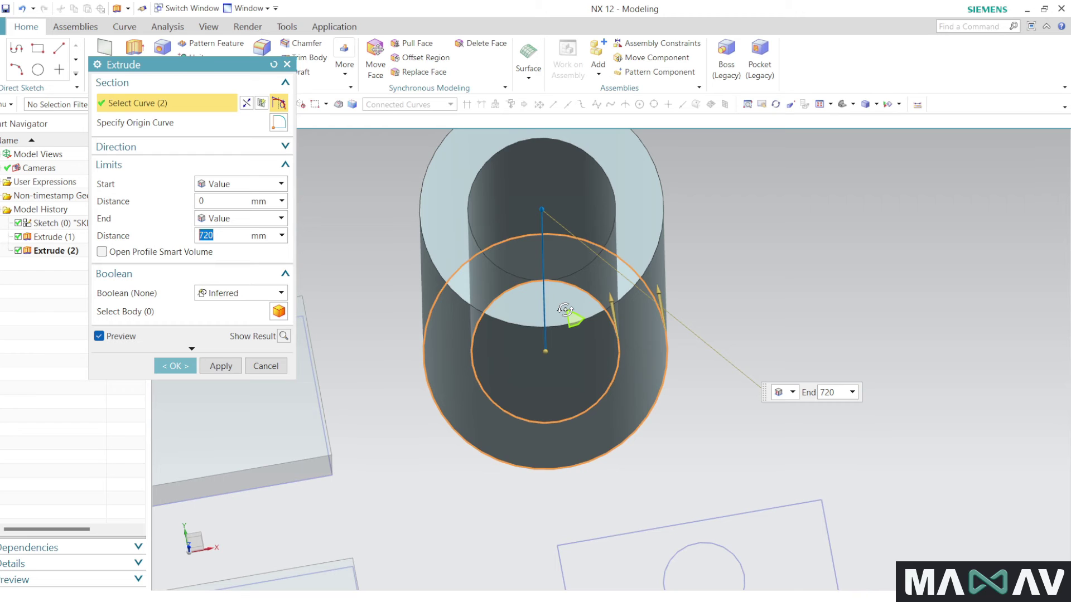
mouse_move(565, 309)
middle_mouse_down()
mouse_move(489, 320)
mouse_move(494, 329)
middle_mouse_up()
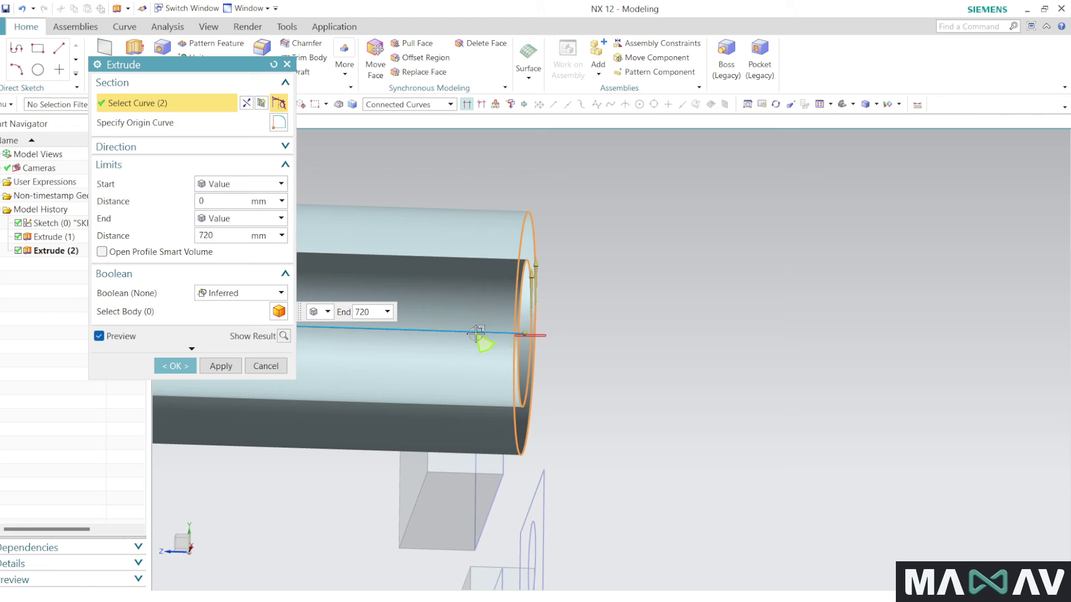
mouse_move(492, 335)
left_mouse_down()
mouse_move(566, 327)
mouse_move(471, 321)
left_mouse_up()
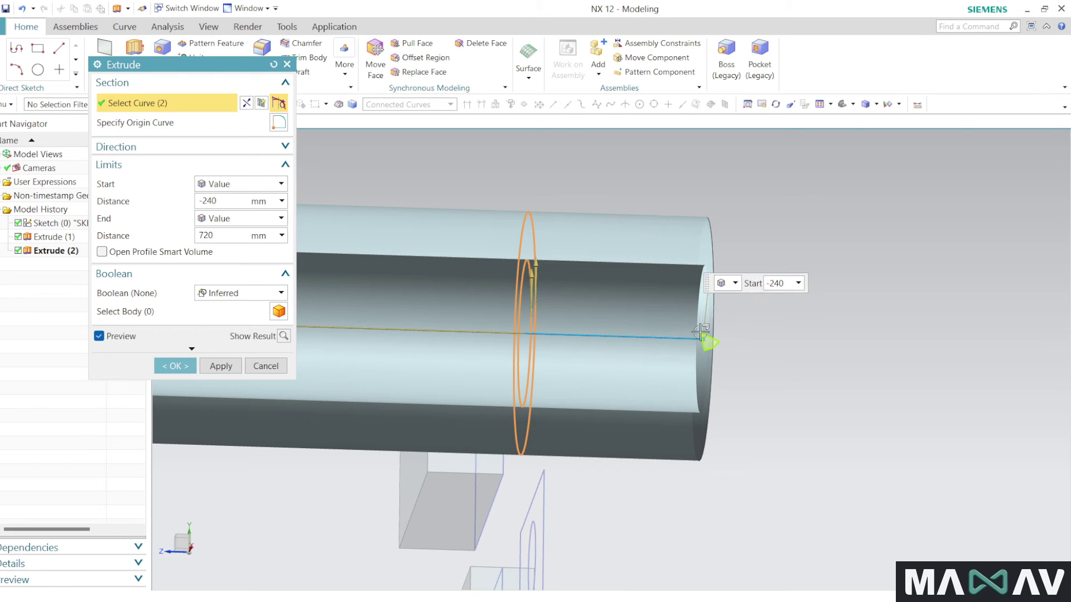
left_click_drag(471, 322, 642, 342)
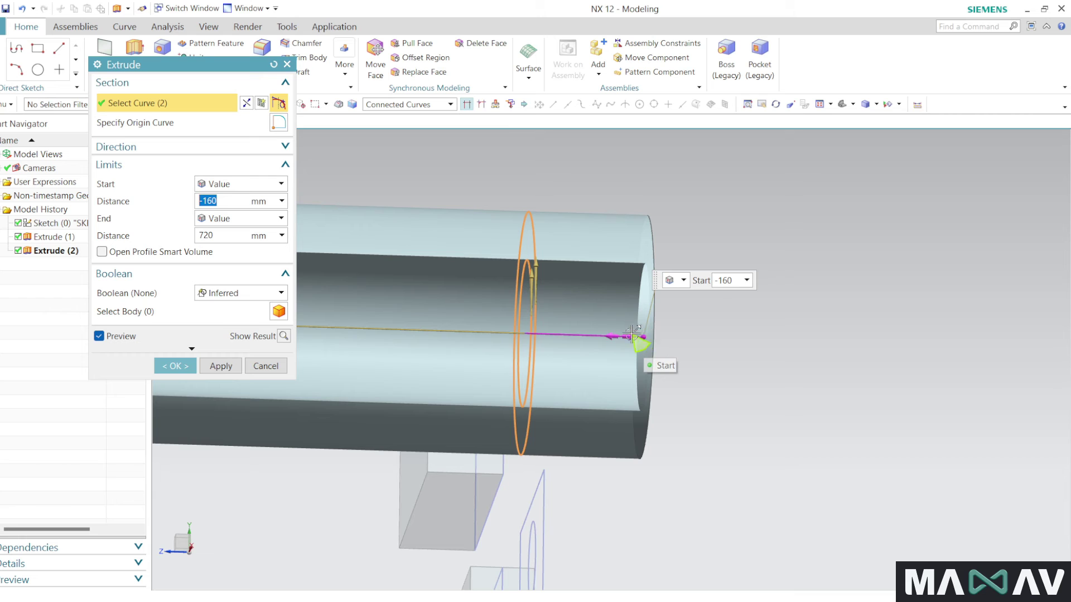
mouse_move(636, 336)
left_mouse_down()
mouse_move(593, 343)
mouse_move(695, 362)
left_mouse_up()
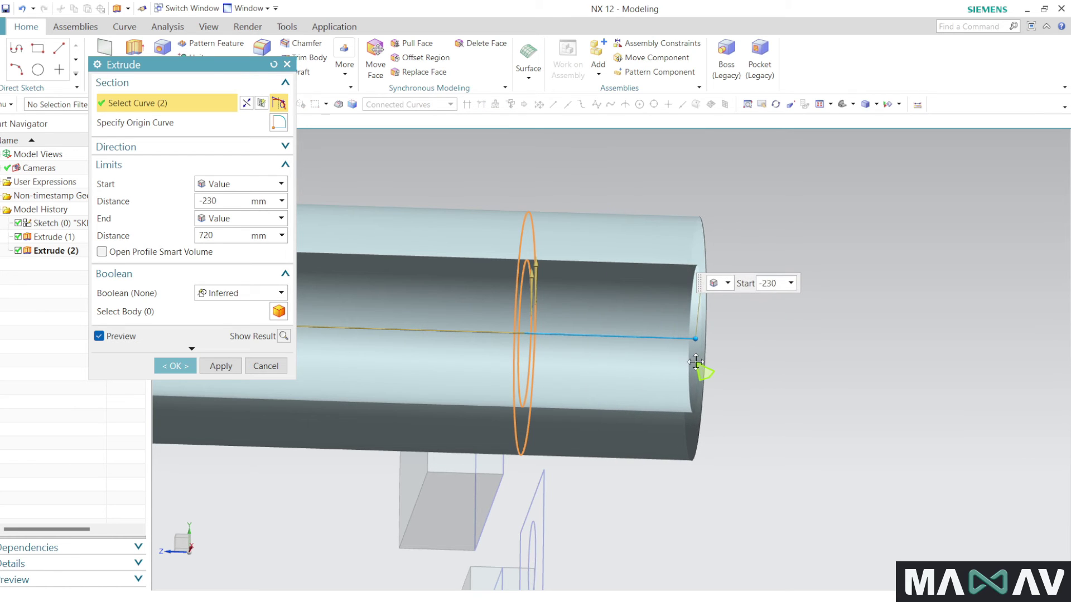
Set the tube's start distance to -200 and end distance to 100, and create it.
double_click(234, 200)
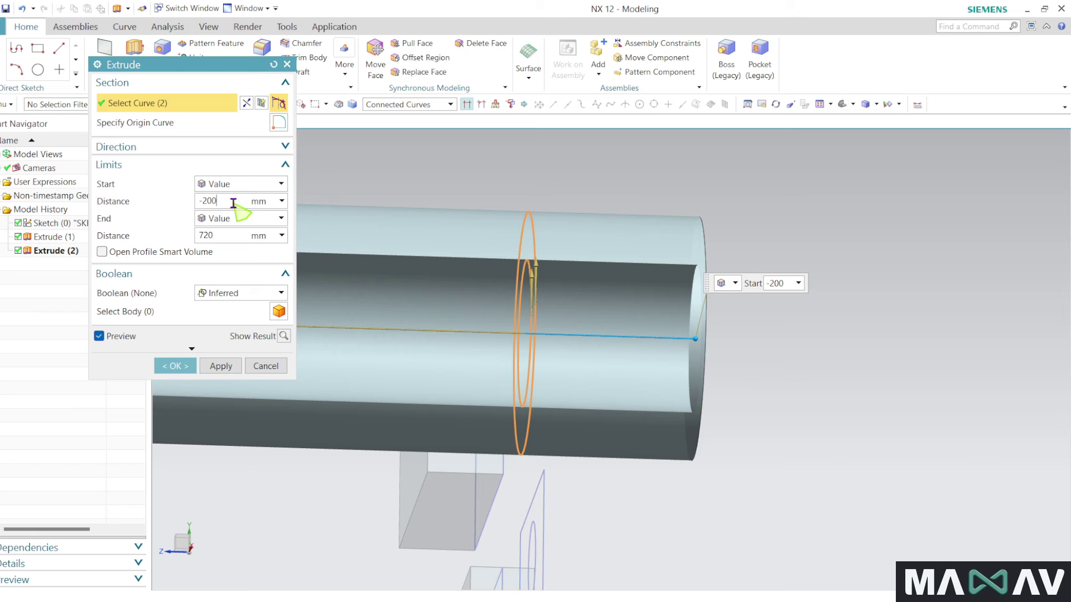
key("Return")
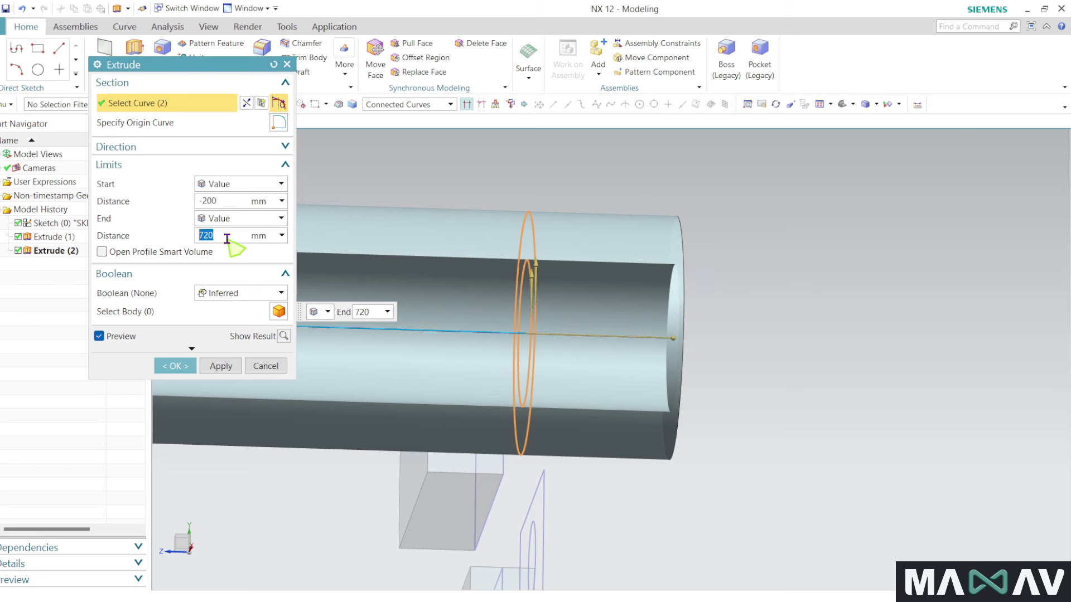
type("200")
key("Return")
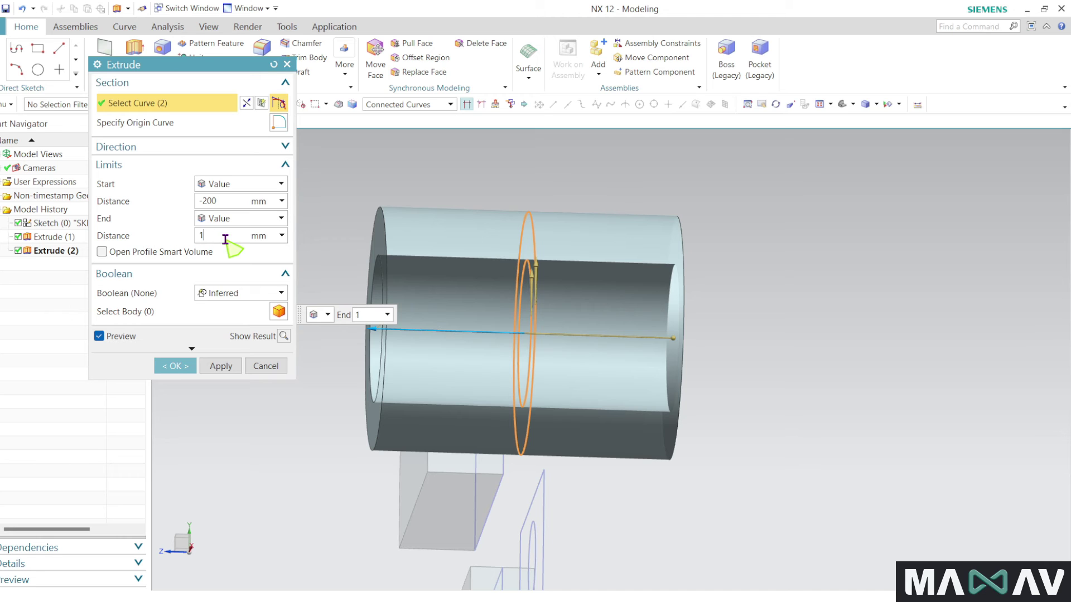
key("Return")
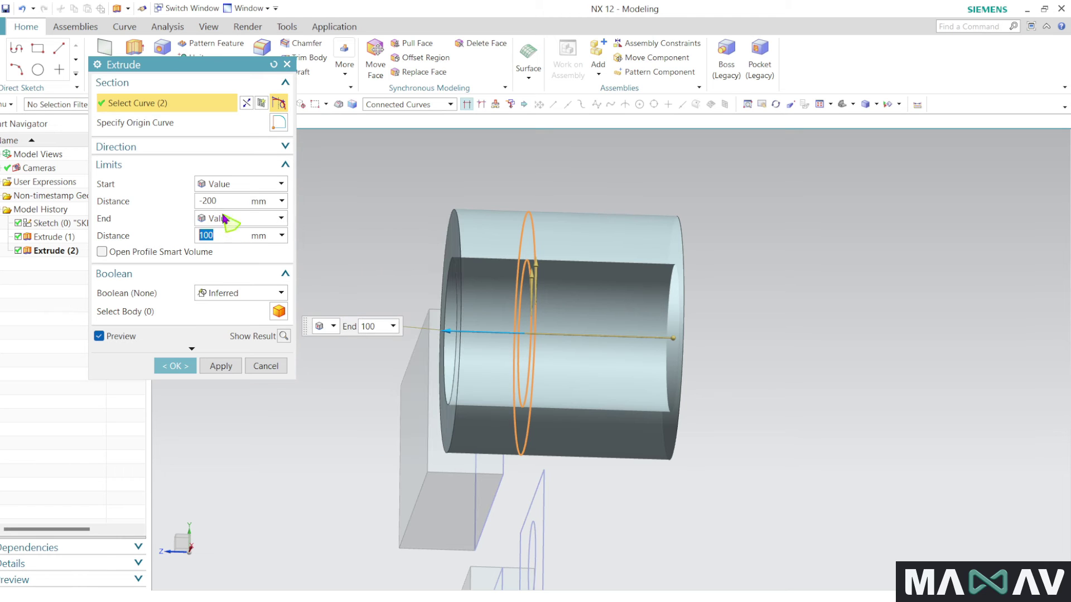
left_click(183, 368)
Start a new extrusion with the small circle and rectangle outline as its profile.
mouse_move(313, 314)
middle_mouse_down()
mouse_move(306, 347)
mouse_move(324, 365)
mouse_move(442, 381)
middle_mouse_up()
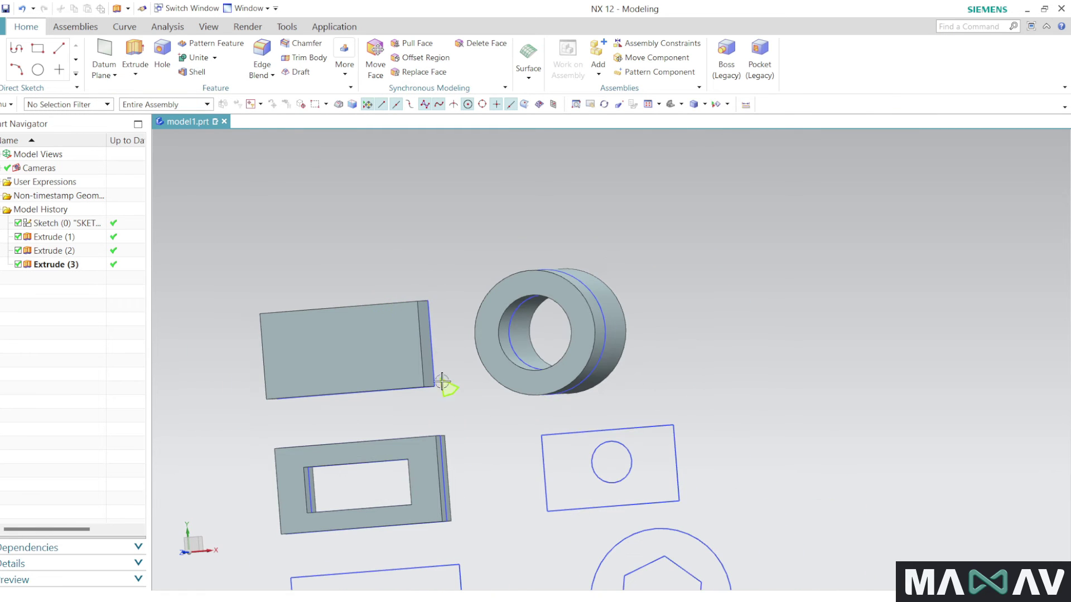
key("F8")
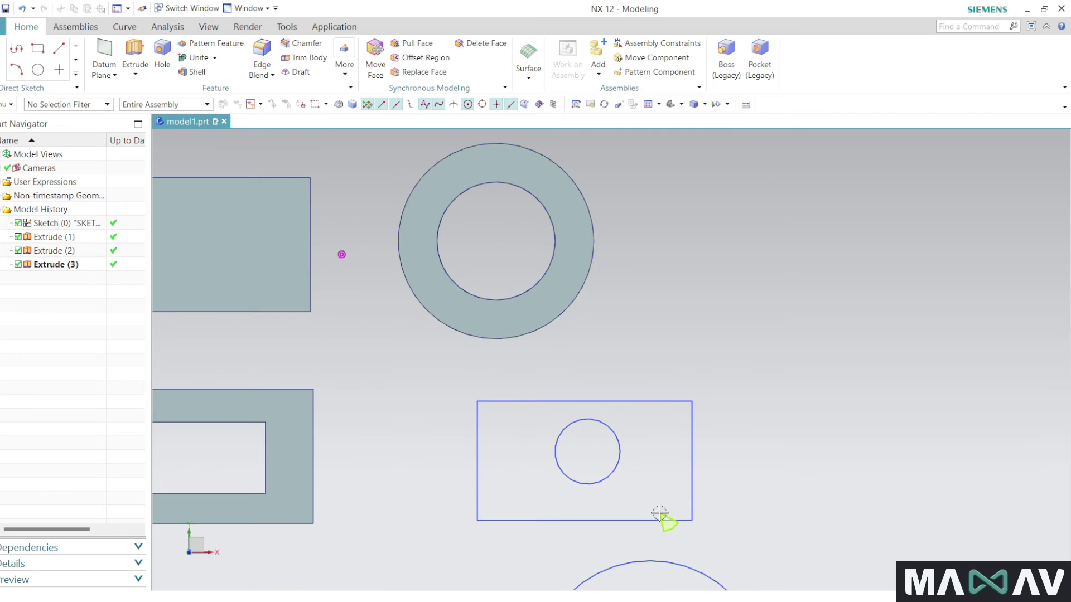
left_click(138, 50)
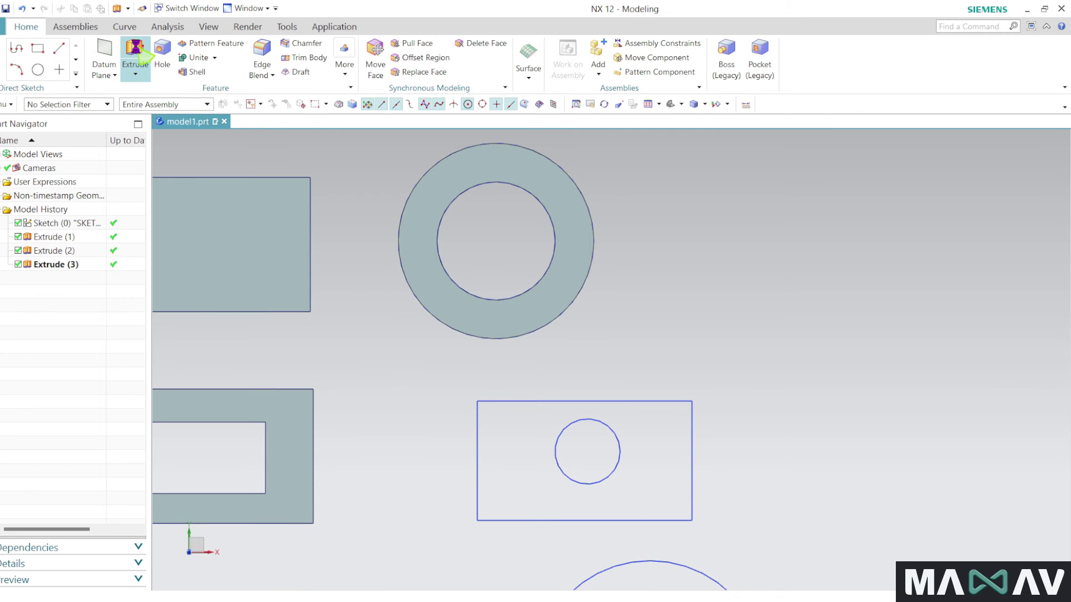
left_click(569, 423)
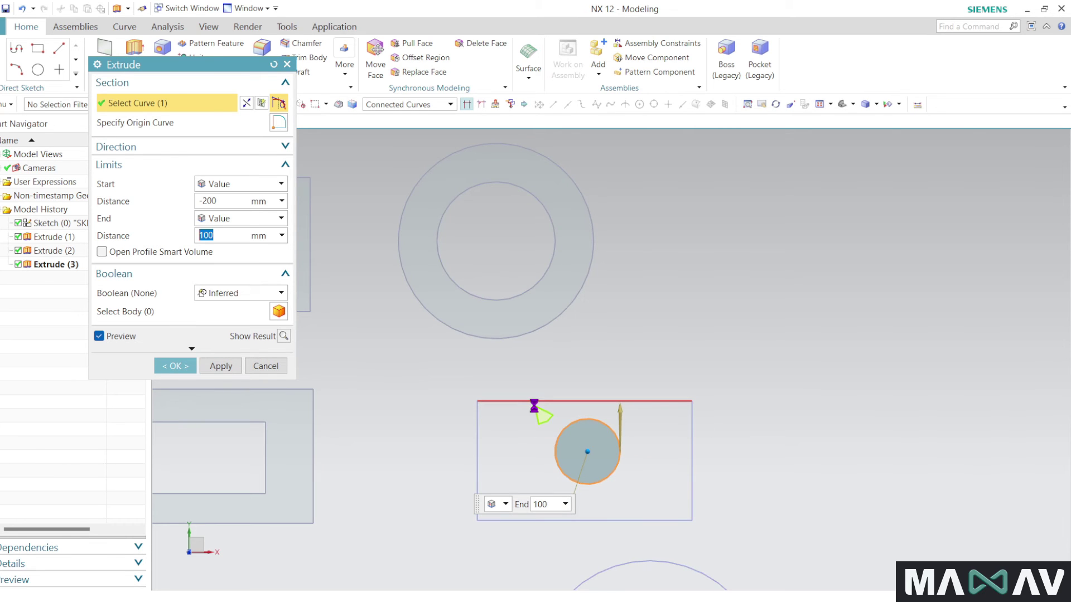
left_click(534, 402)
scroll(629, 537, "up", 2)
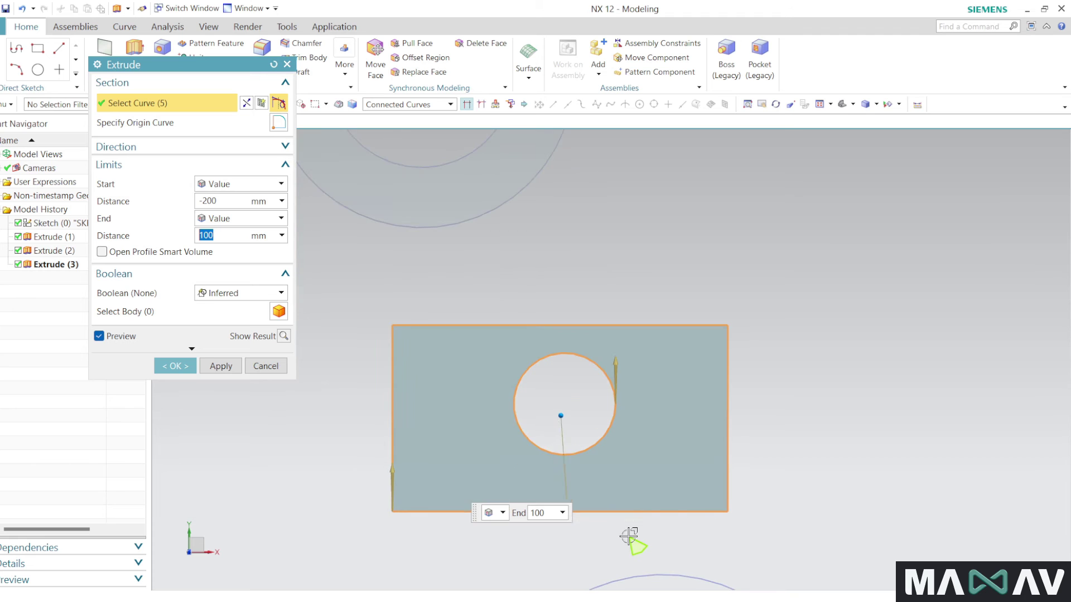
Shorten the holed block's end to -70 mm and confirm it as Extrude (4).
mouse_move(614, 523)
middle_mouse_down()
mouse_move(548, 530)
mouse_move(530, 462)
middle_mouse_up()
left_click_drag(327, 403, 441, 410)
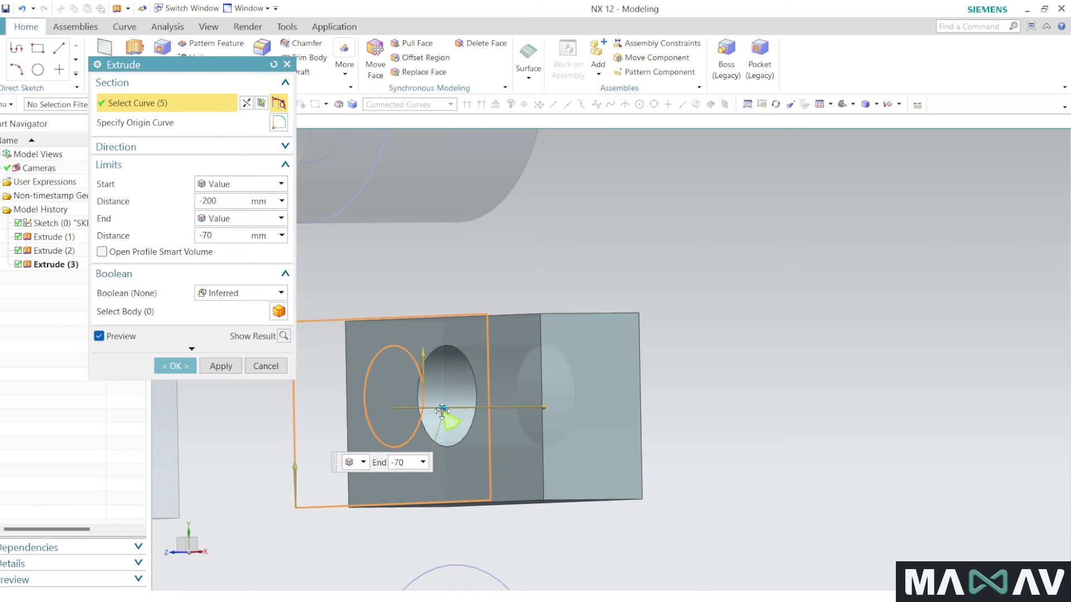
left_click(175, 366)
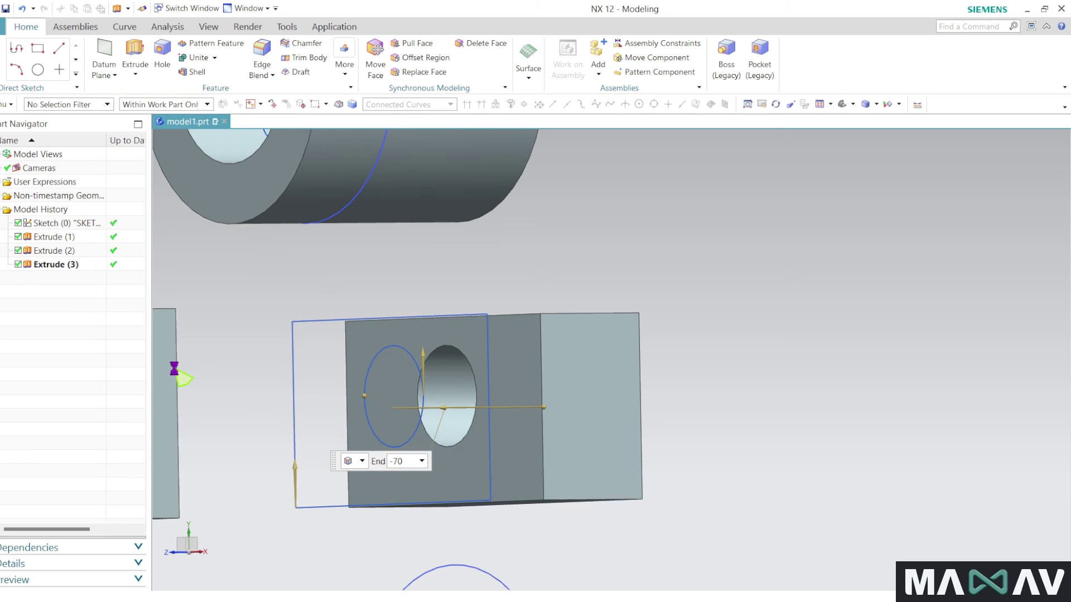
middle_click_drag(306, 471, 273, 442)
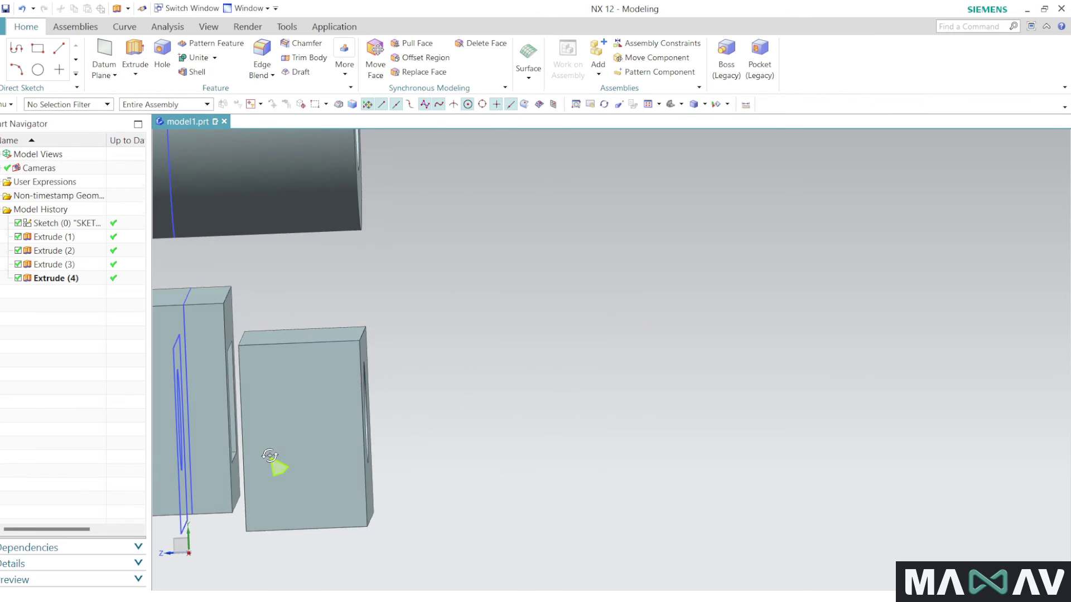
scroll(277, 443, "down", 3)
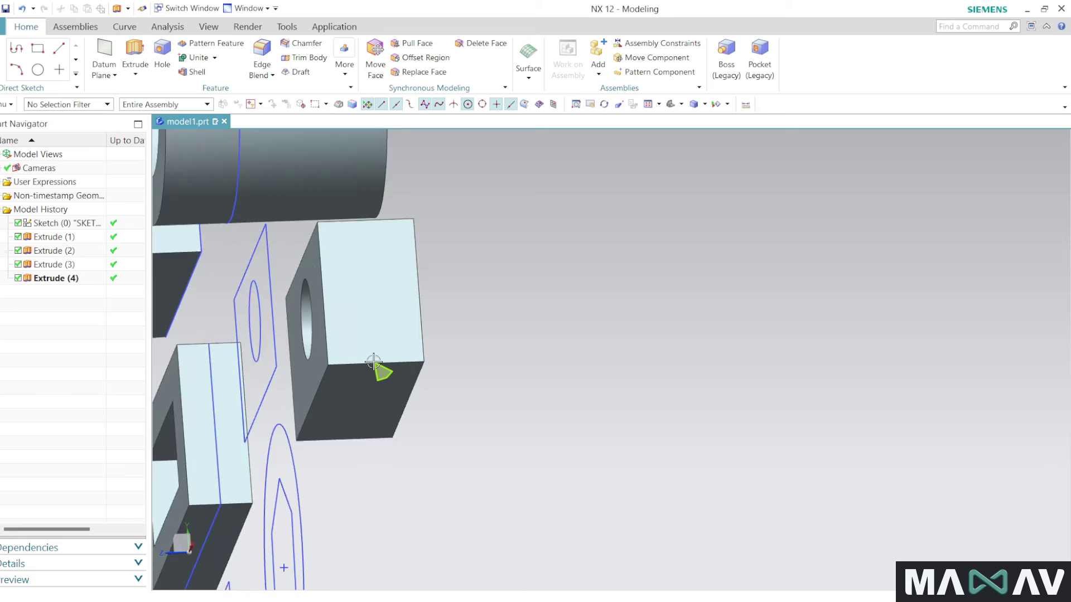
scroll(365, 446, "down", 2)
mouse_move(362, 451)
middle_mouse_down()
mouse_move(390, 462)
mouse_move(469, 416)
mouse_move(386, 470)
mouse_move(363, 446)
middle_mouse_up()
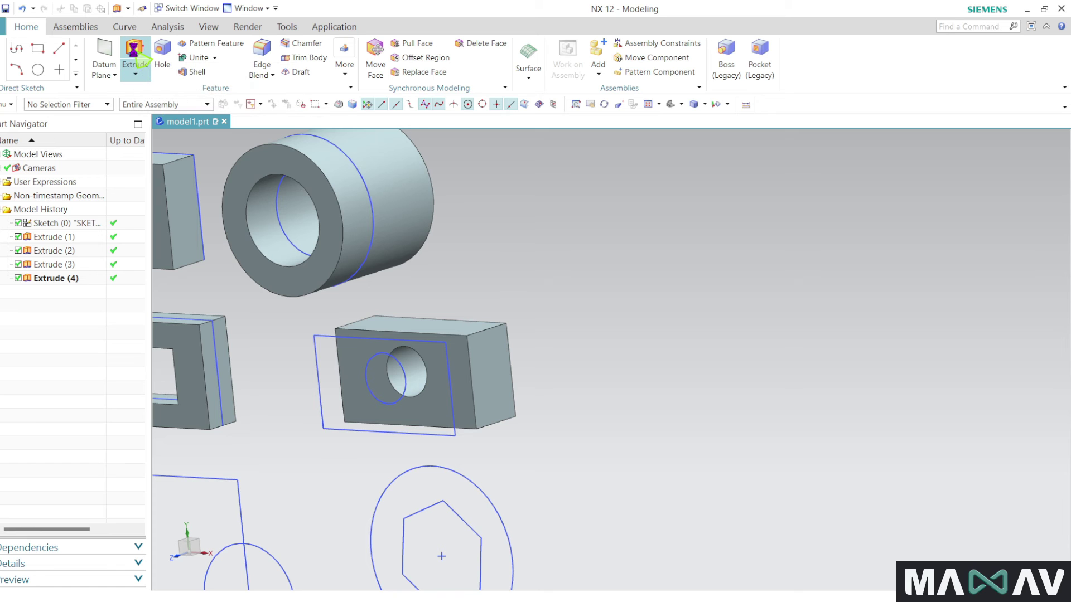
Pick the hexagon sketch as the profile, then clear that selection.
scroll(538, 248, "down", 1)
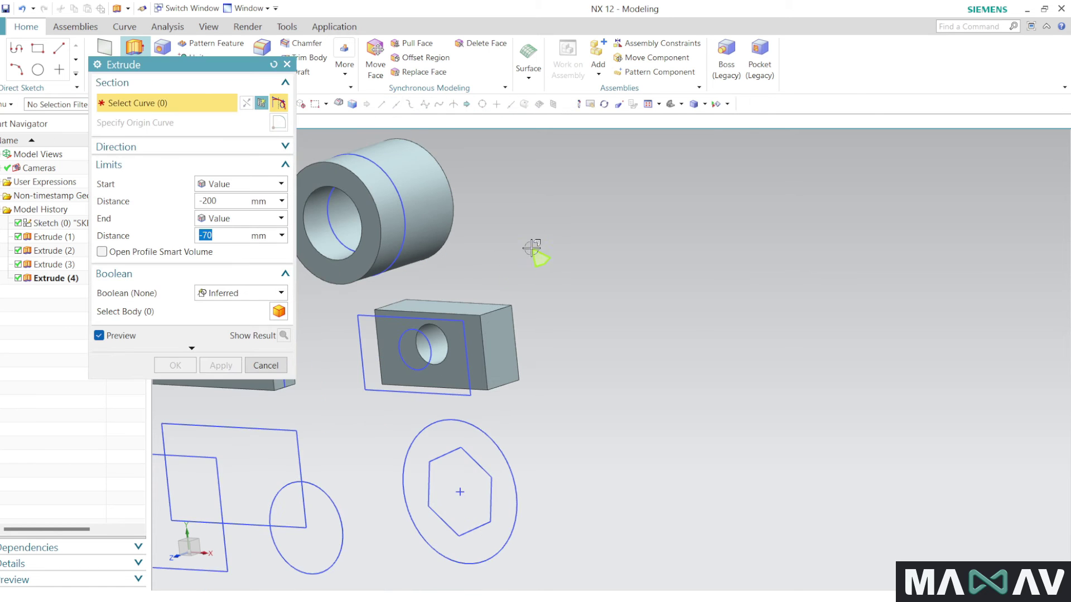
scroll(465, 469, "up", 2)
scroll(471, 432, "up", 1)
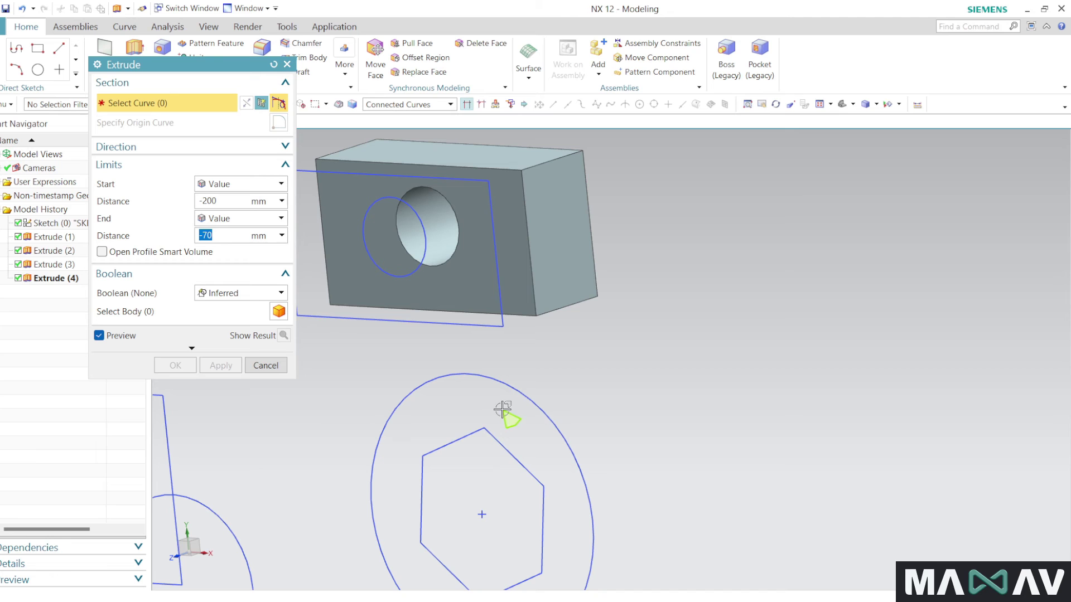
left_click(493, 434)
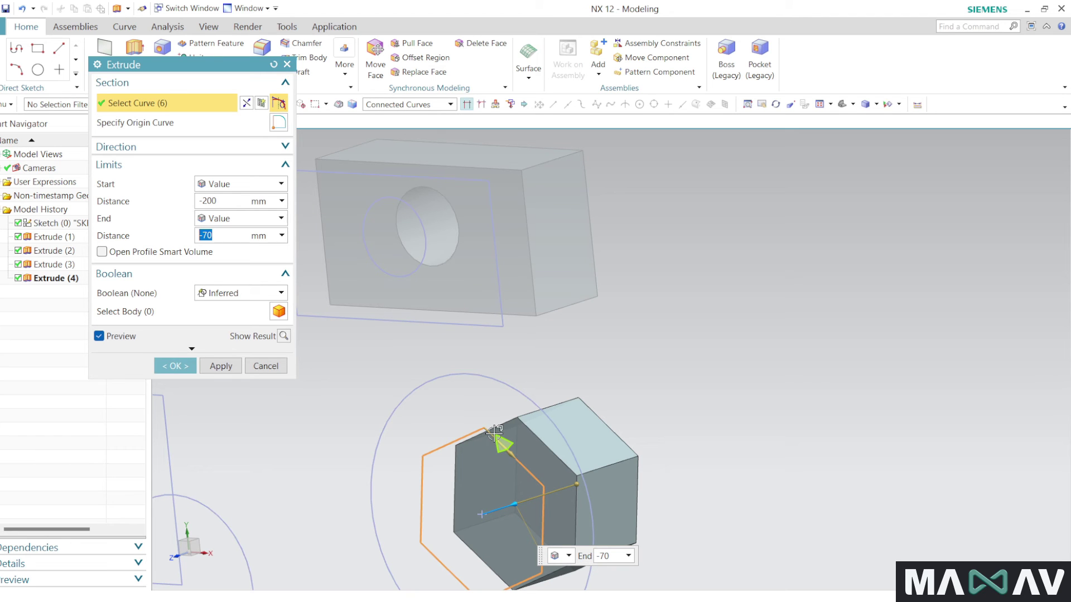
left_click(493, 434, "shift")
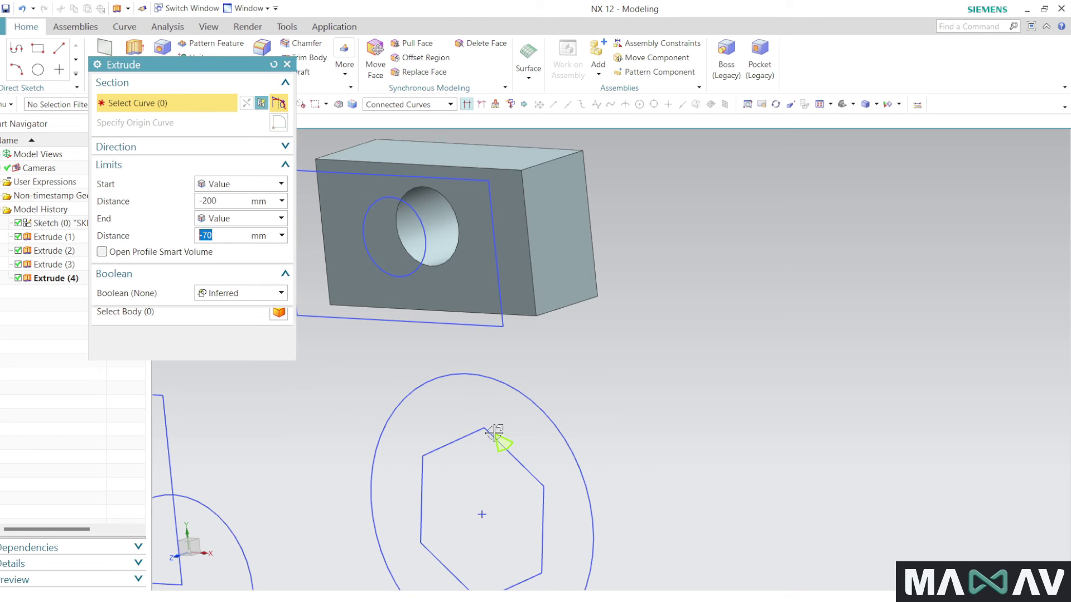
Switch the selection rule to Single Curve and pick three individual hexagon edges.
left_click(411, 104)
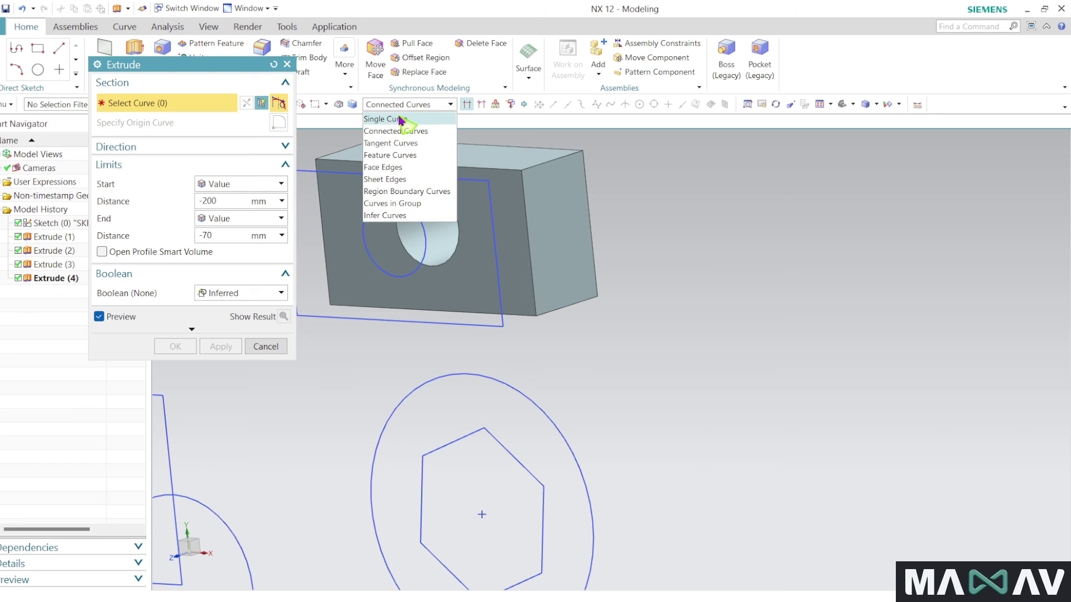
left_click(400, 118)
left_click(509, 447)
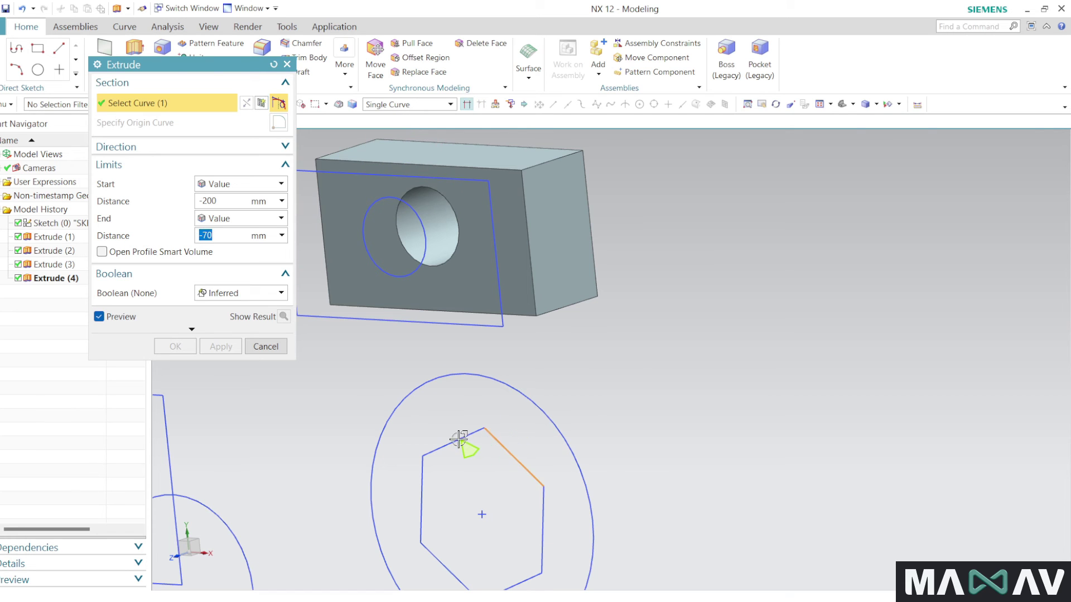
left_click(422, 483)
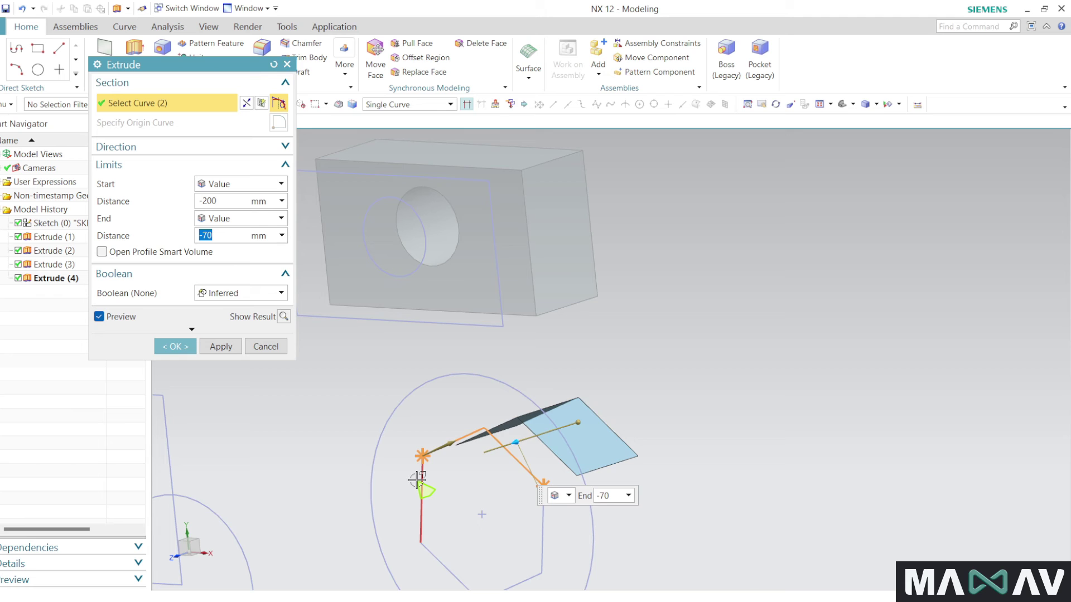
middle_click_drag(434, 412, 447, 347)
scroll(449, 557, "up", 2)
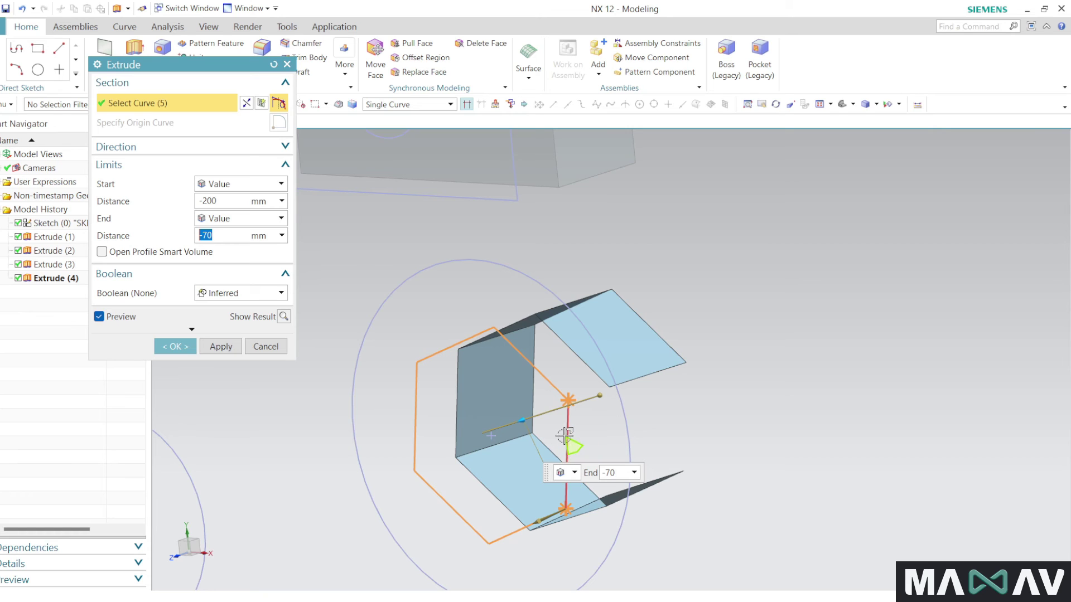
left_click(566, 435)
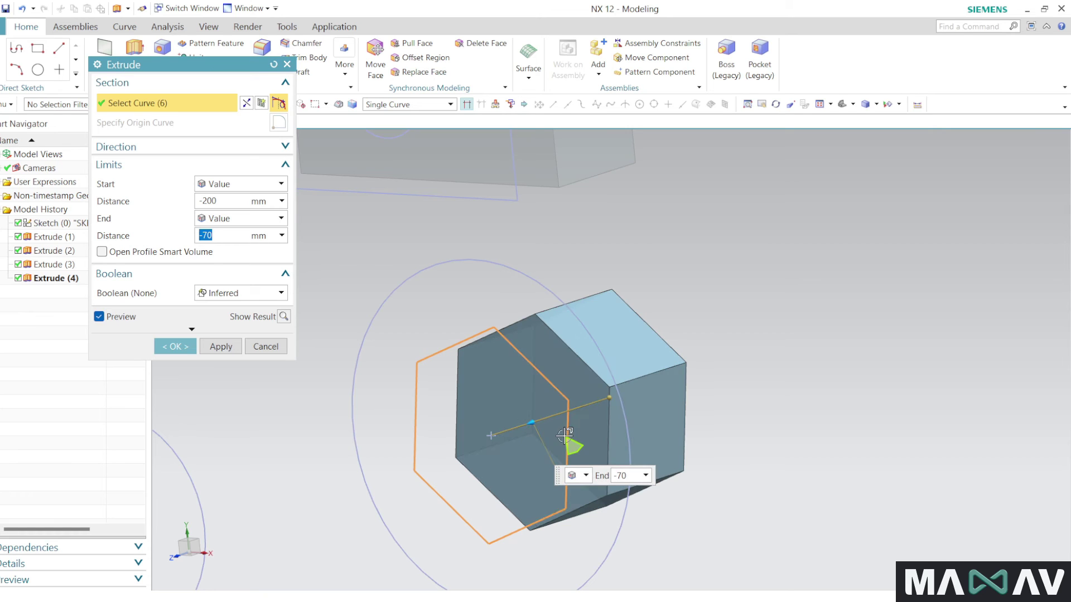
Drop the single hexagon edges, switch to Connected Curves, and add the large circle.
left_click(541, 379, "shift")
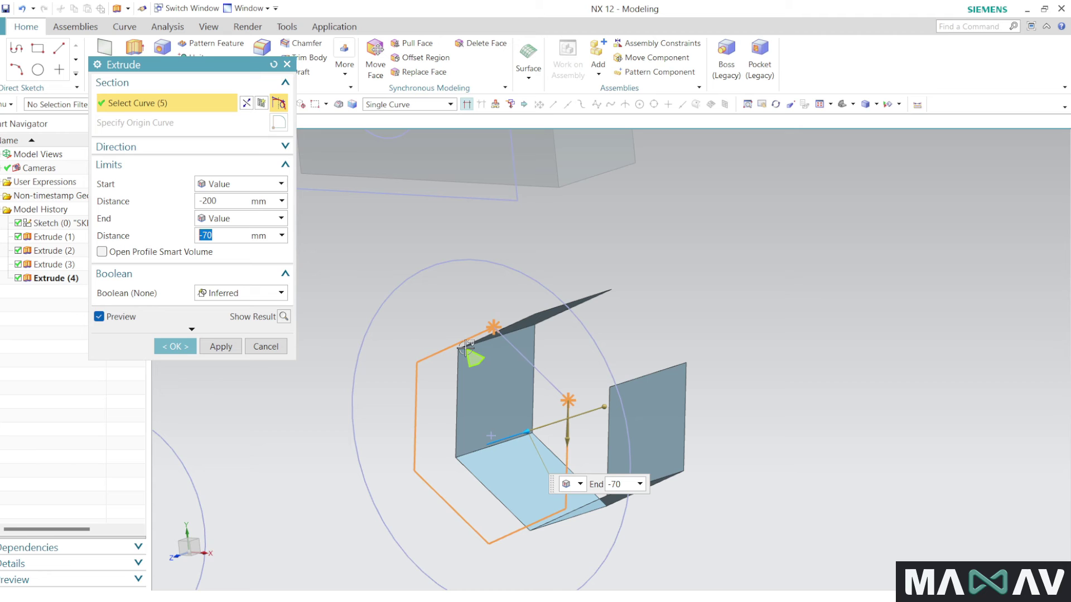
left_click(418, 373, "shift")
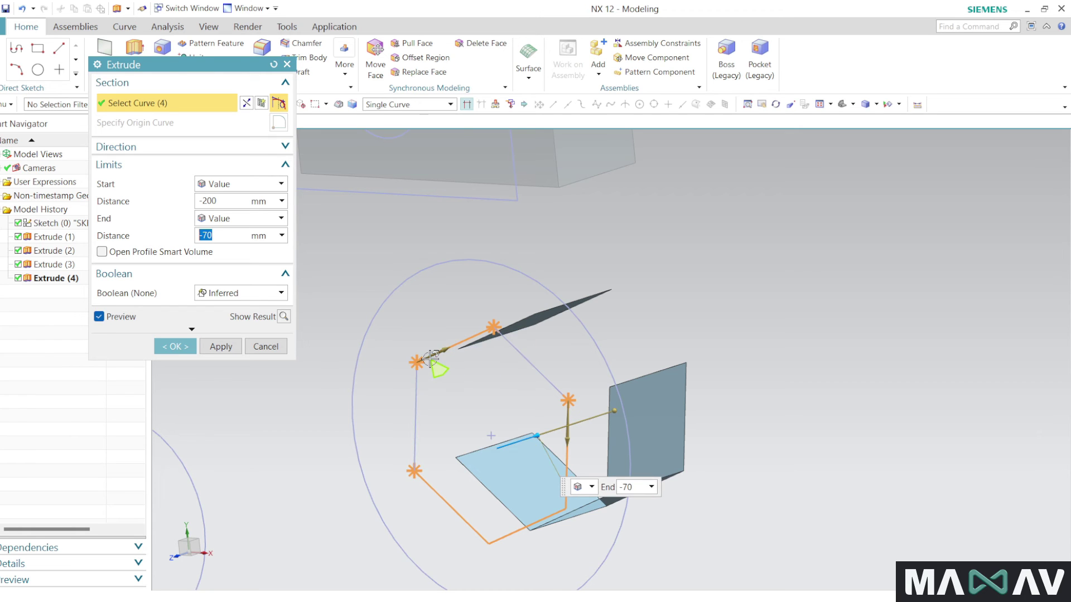
left_click(511, 498, "shift")
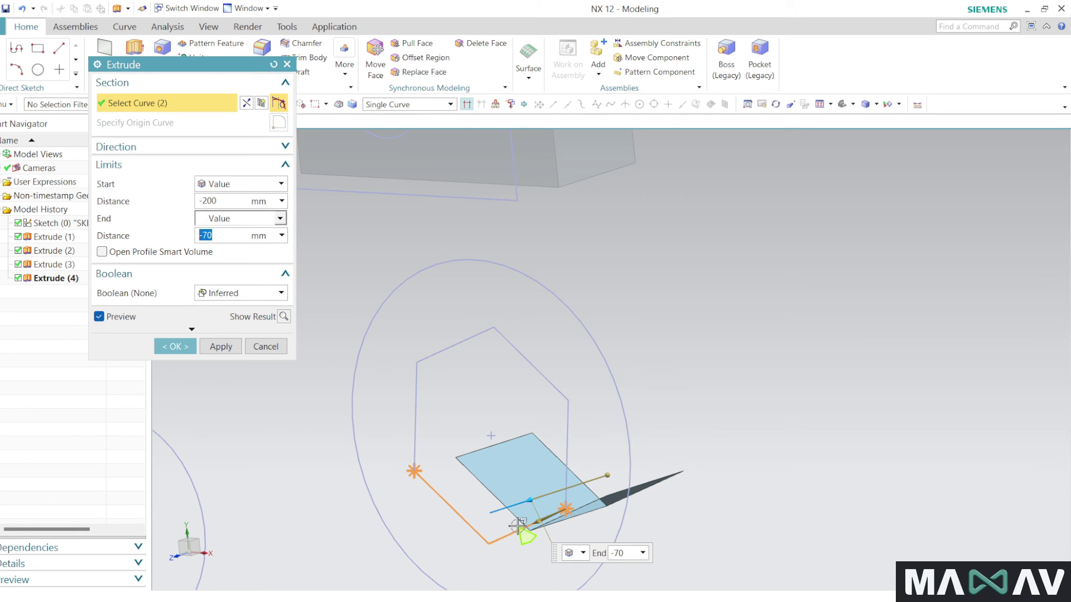
left_click(455, 514, "shift")
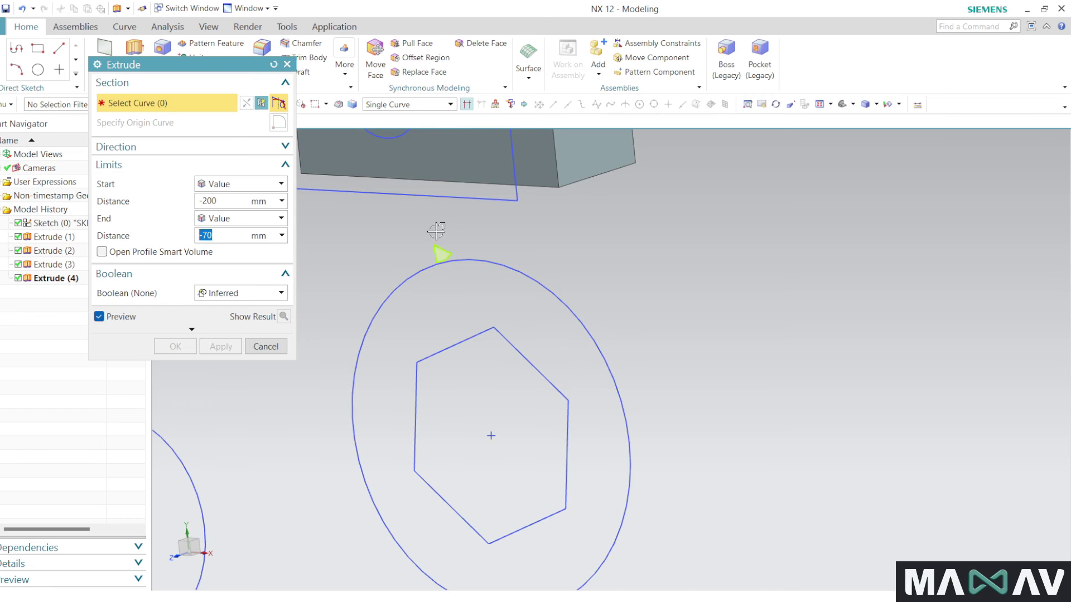
left_click(443, 105)
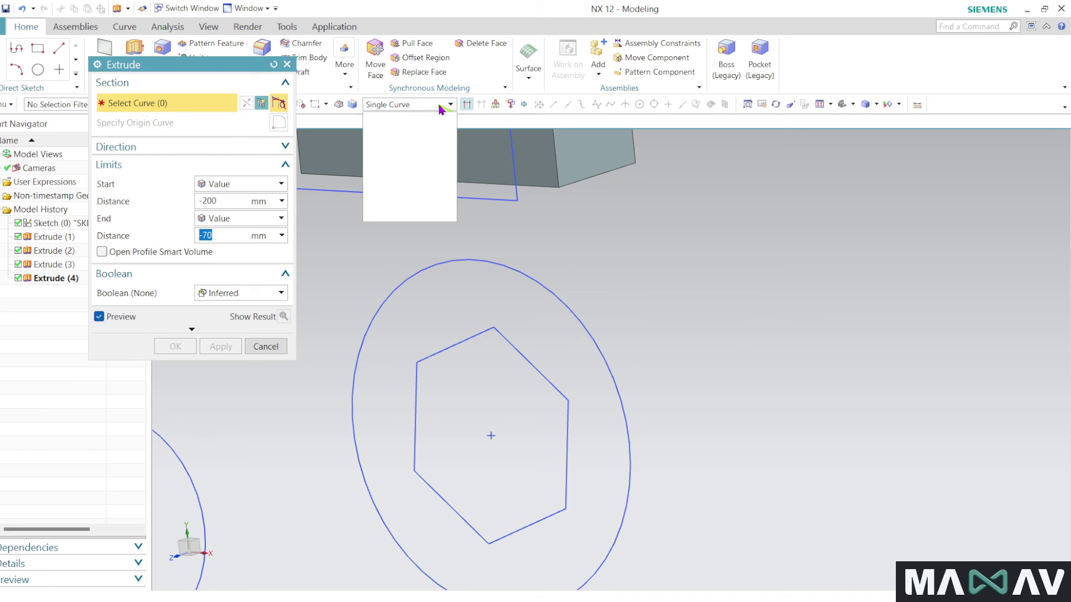
left_click(416, 125)
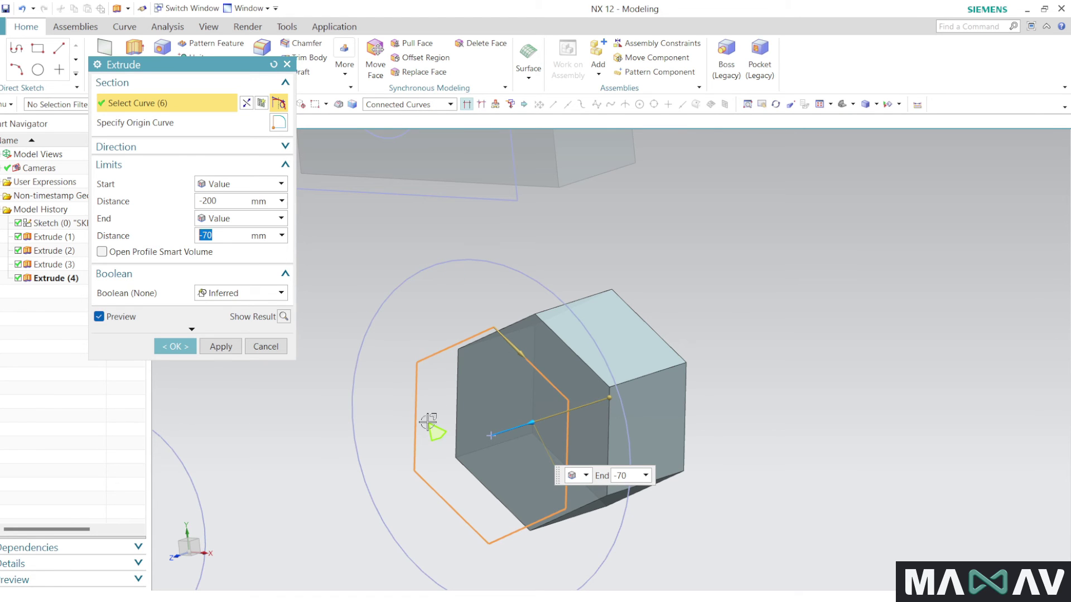
left_click(442, 266)
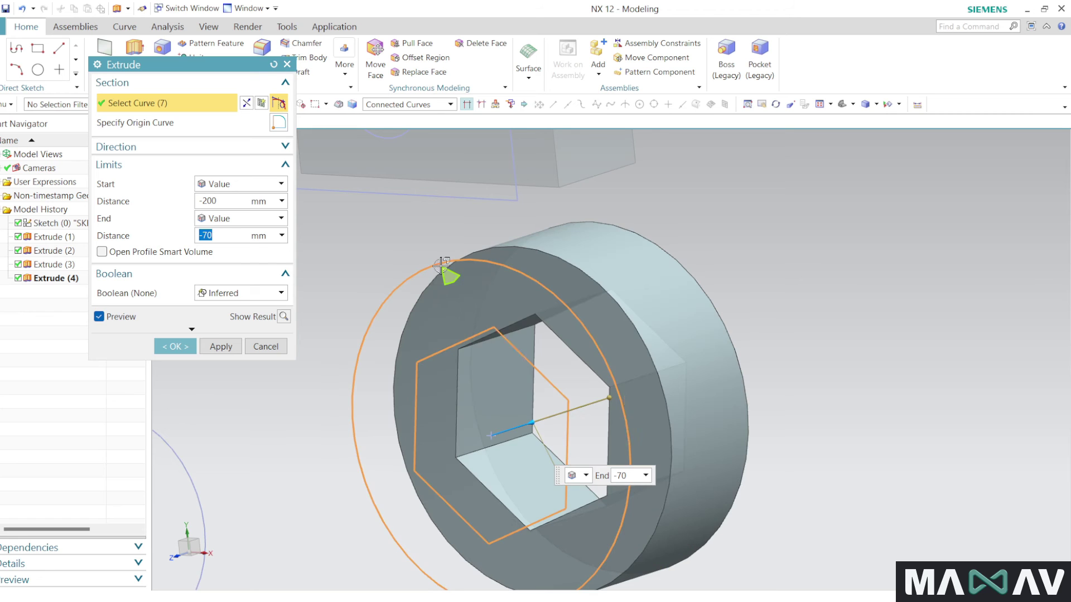
Set the hex ring's start distance to 0 and end distance to 40.
middle_click_drag(518, 434, 357, 324)
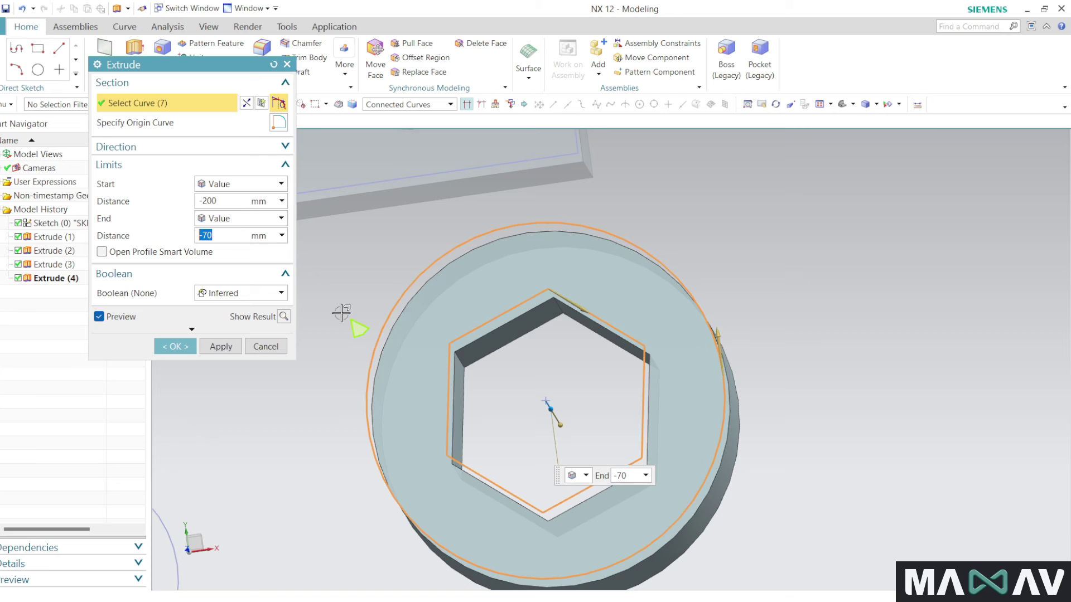
left_click(230, 202)
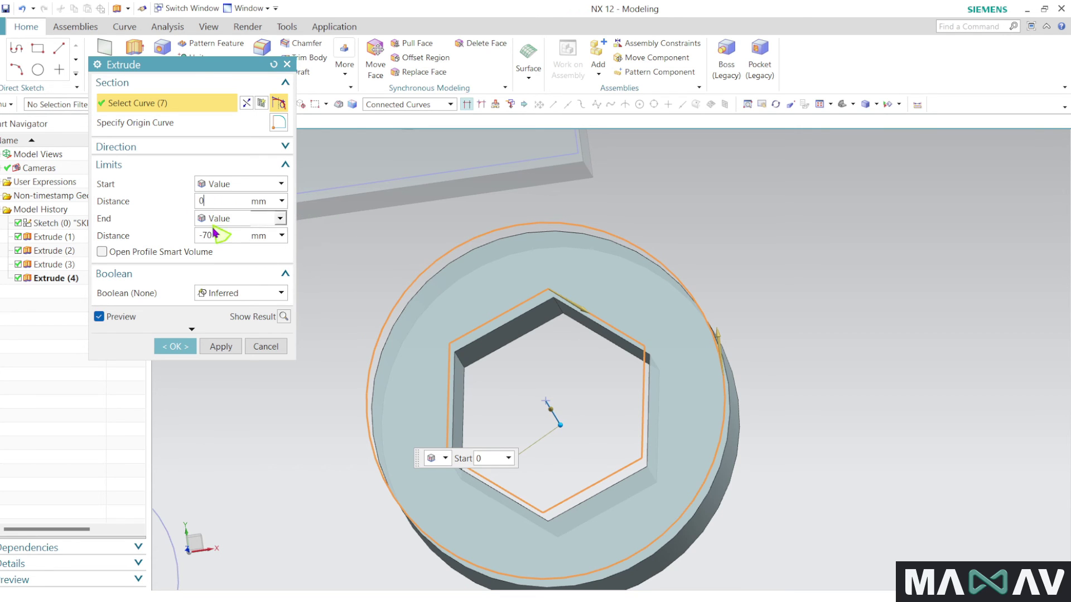
left_click(217, 235)
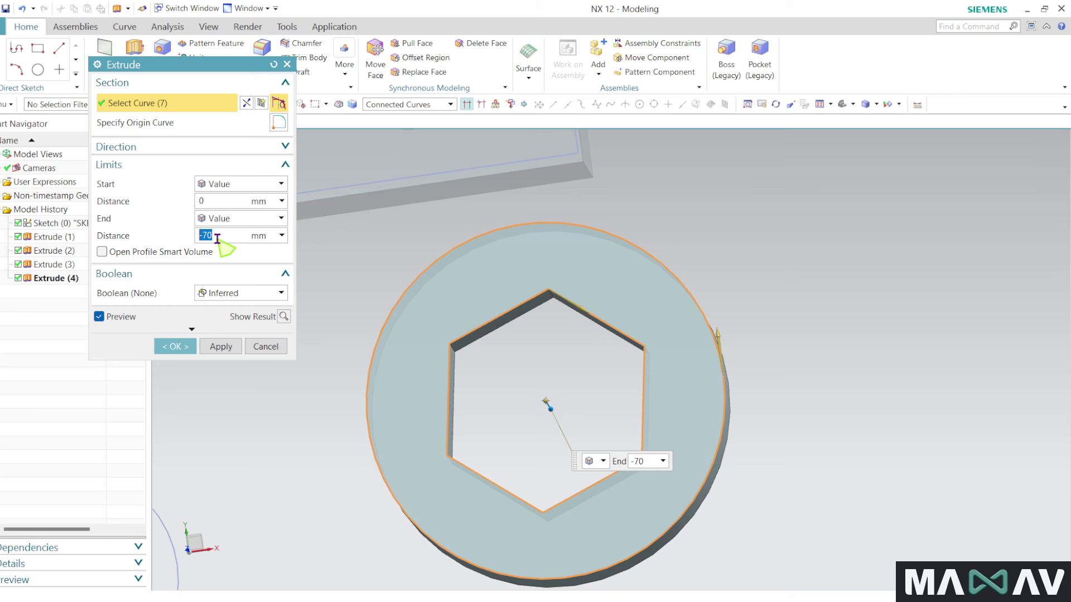
type("40")
key("Return")
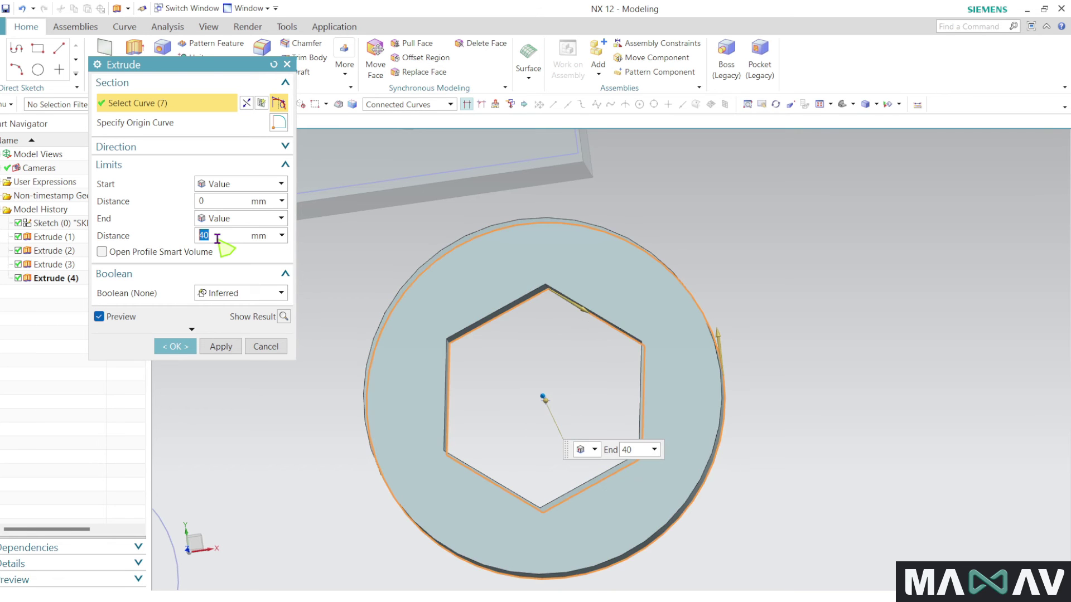
Drag the ring extrusion out to 135 mm and create it as Extrude (5).
mouse_move(514, 431)
middle_mouse_down()
mouse_move(474, 447)
mouse_move(441, 443)
middle_mouse_up()
left_click_drag(351, 400, 512, 435)
type("135")
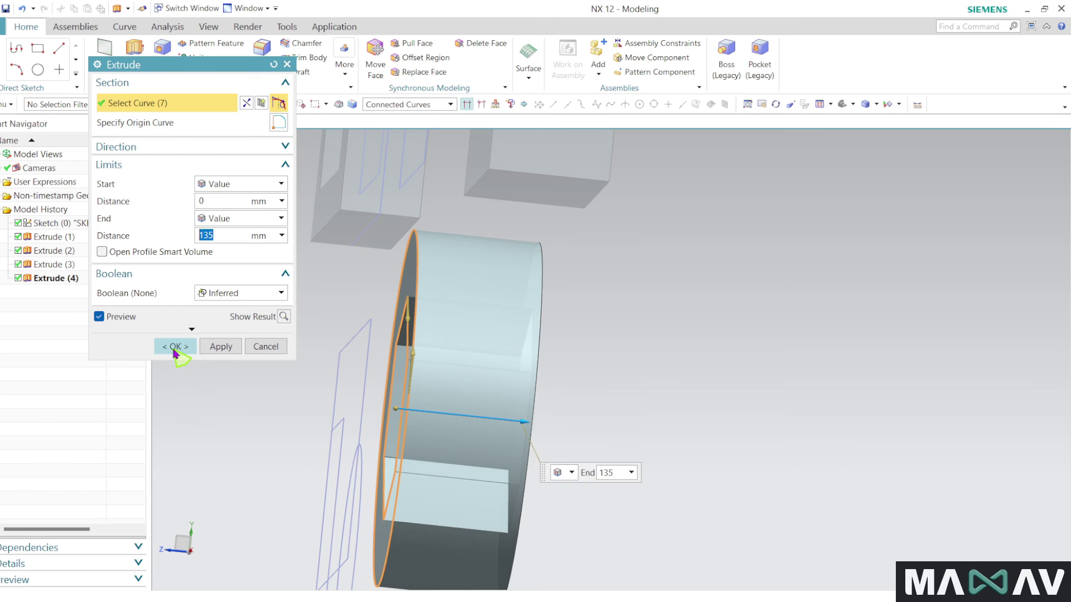
left_click(175, 346)
mouse_move(220, 394)
middle_mouse_down()
mouse_move(310, 407)
mouse_move(564, 369)
middle_mouse_up()
scroll(282, 402, "down", 3)
scroll(327, 402, "up", 3)
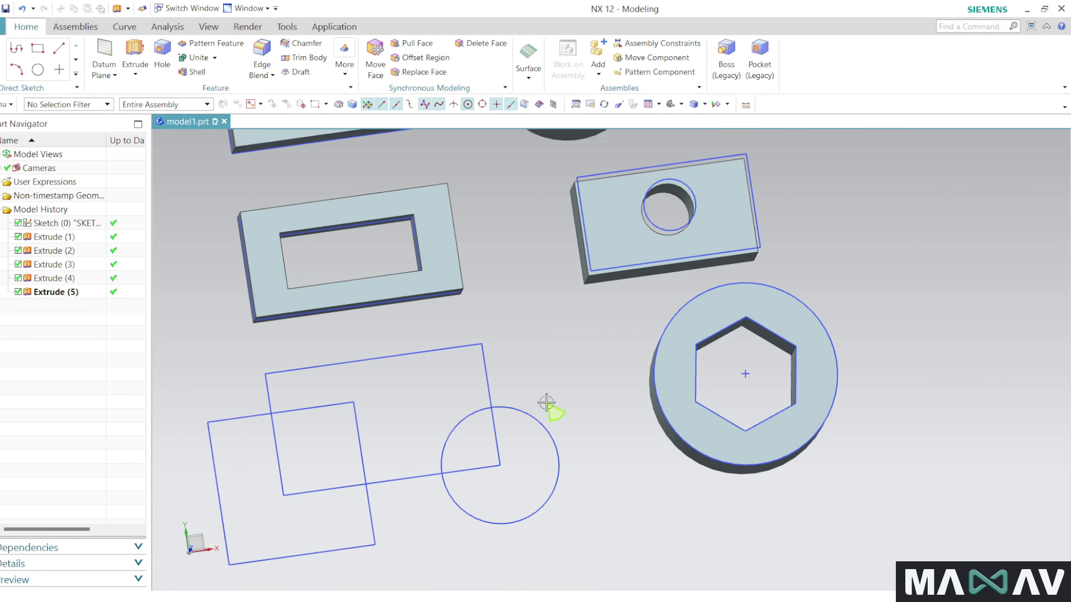
key("F8")
scroll(504, 434, "up", 2)
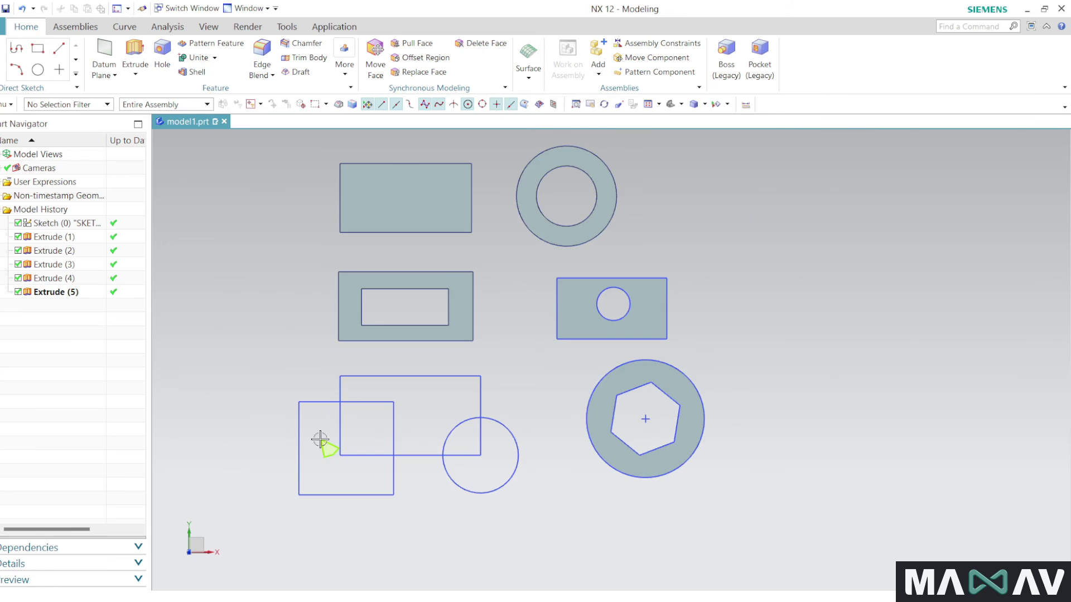
Zoom in on the overlapping-shapes sketch and start an extrusion from the upper rectangle's edges.
scroll(318, 440, "down", 3)
scroll(423, 491, "down", 1)
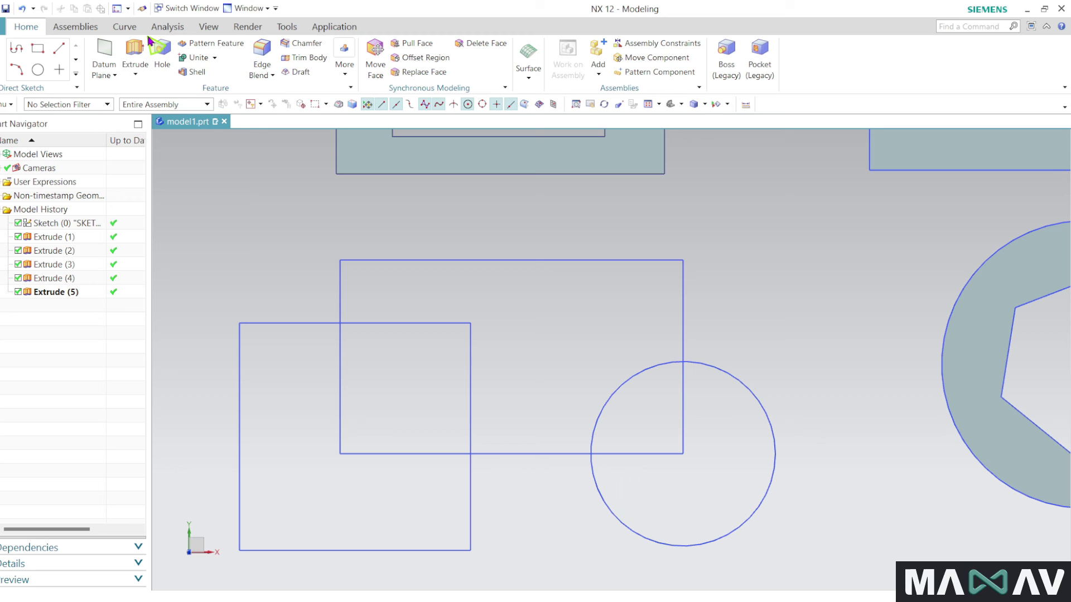
left_click(141, 50)
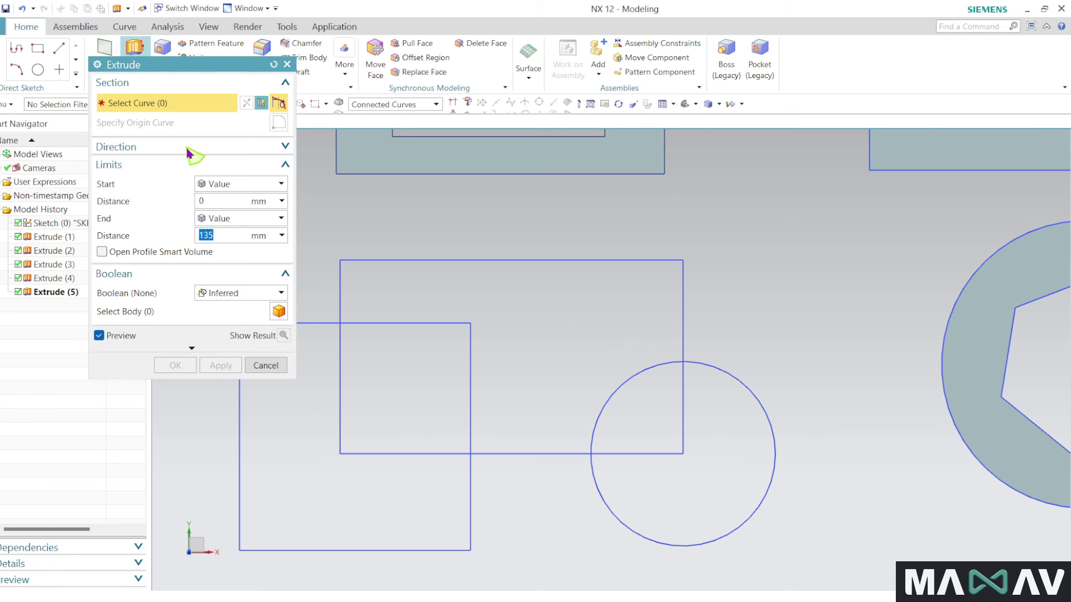
left_click(141, 103)
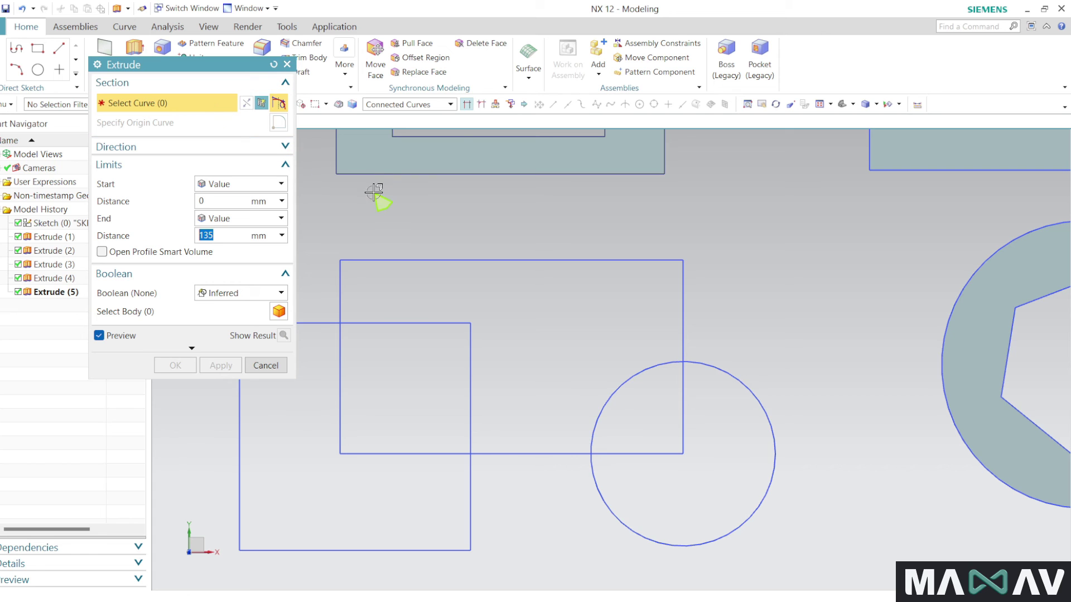
left_click(454, 260)
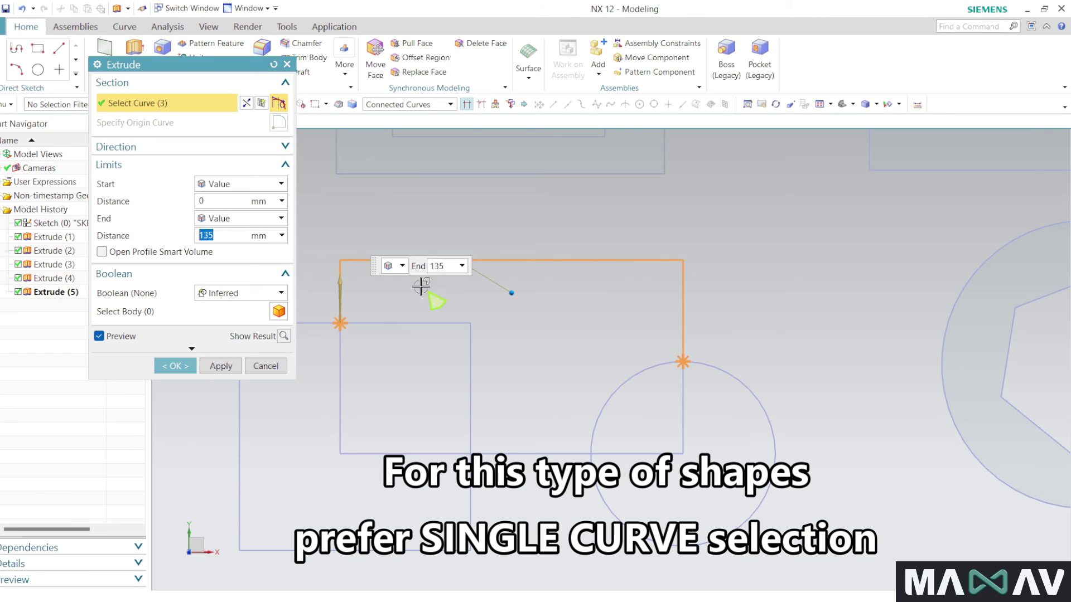
Switch to Single Curve and add the circle arc and bottom edges to close the nine-curve outline.
left_click(415, 105)
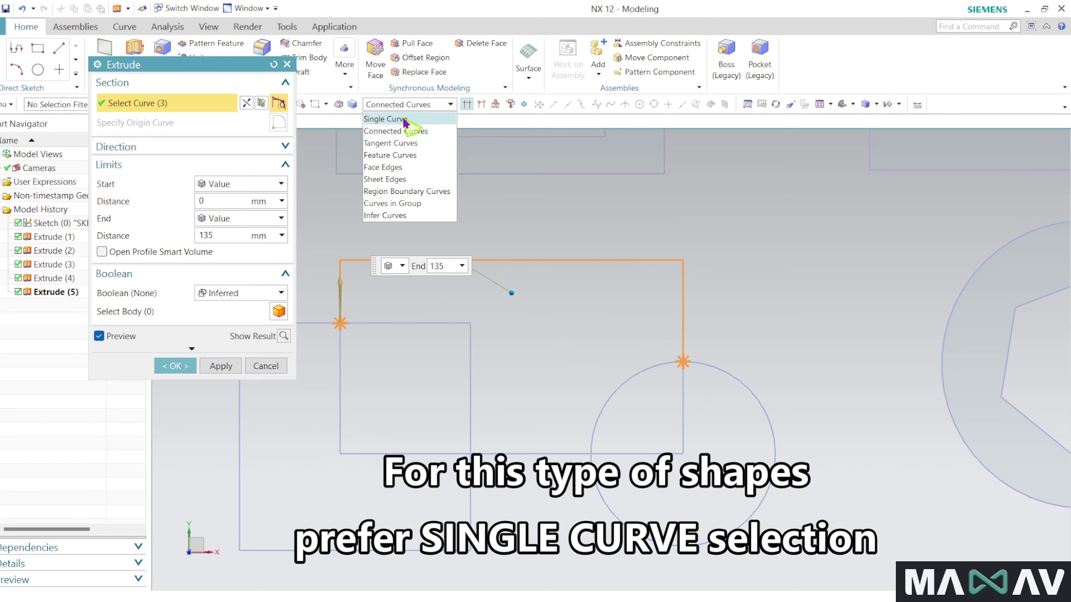
left_click(407, 117)
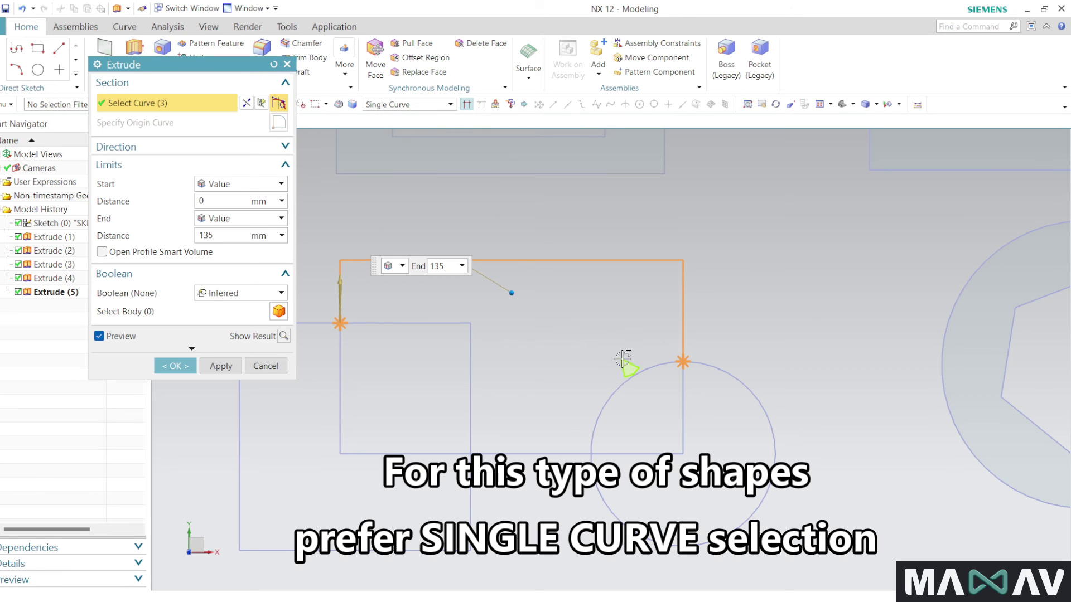
left_click(764, 423)
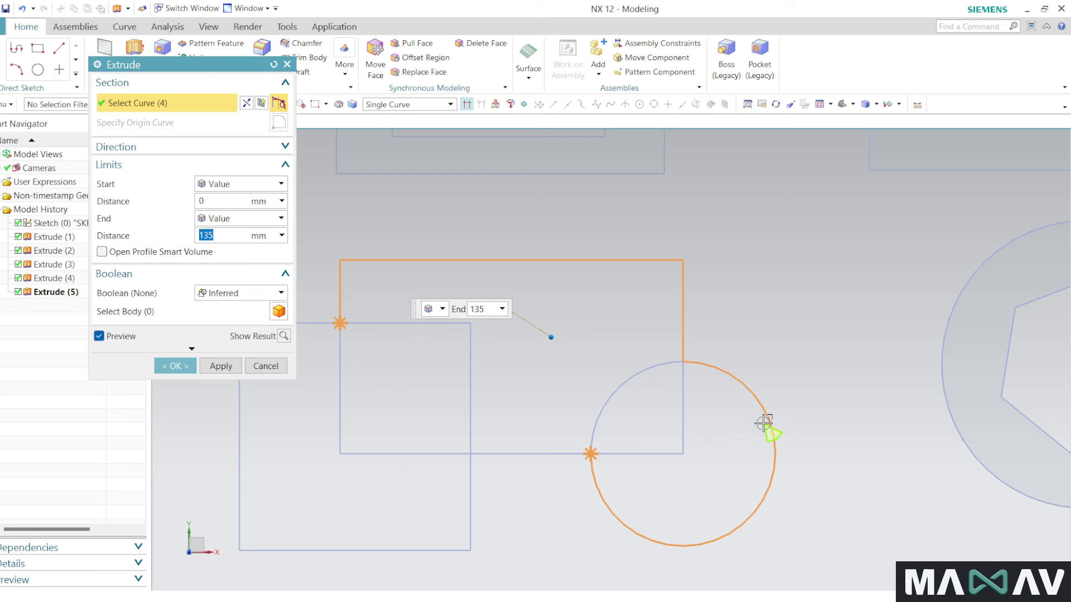
left_click(544, 454)
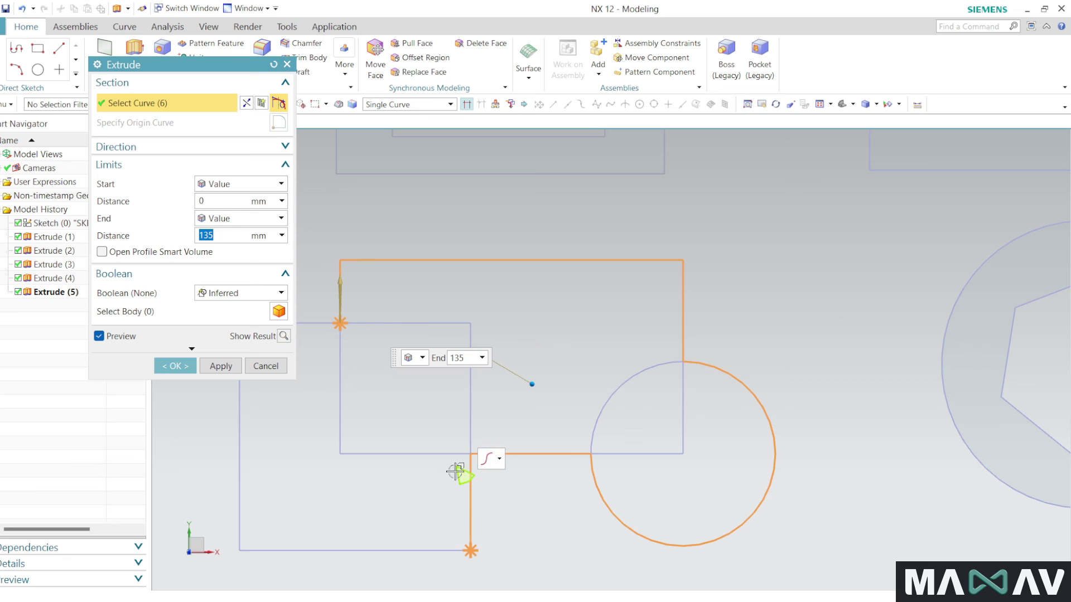
left_click(440, 551)
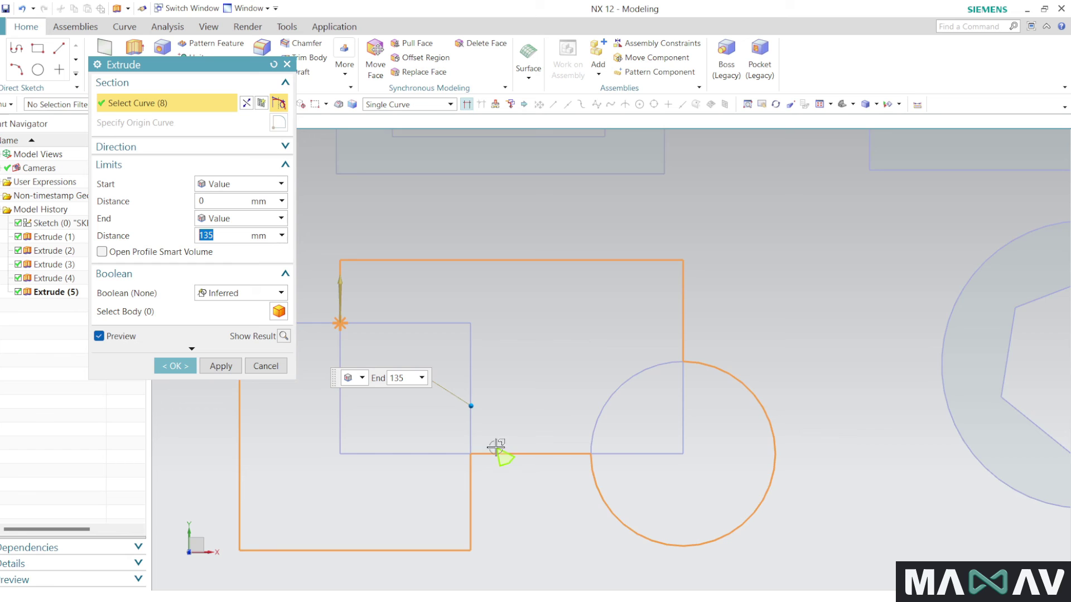
scroll(805, 420, "down", 2)
scroll(550, 396, "down", 1)
scroll(544, 392, "up", 3)
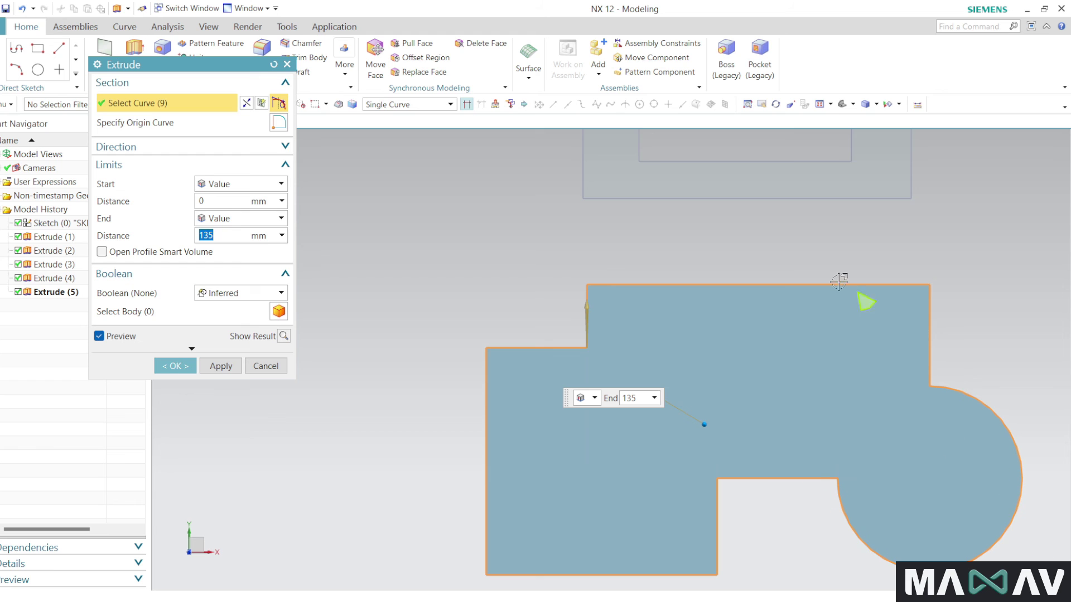
Make the merged-outline extrusion symmetric at 130 mm and create Extrude (6).
scroll(534, 278, "down", 1)
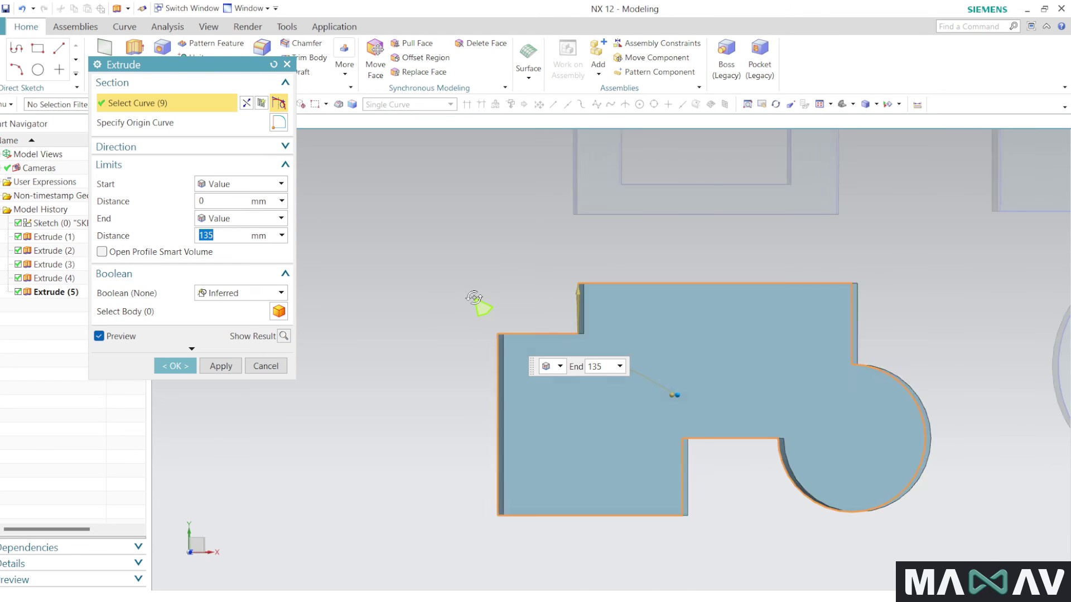
middle_click_drag(461, 301, 529, 318)
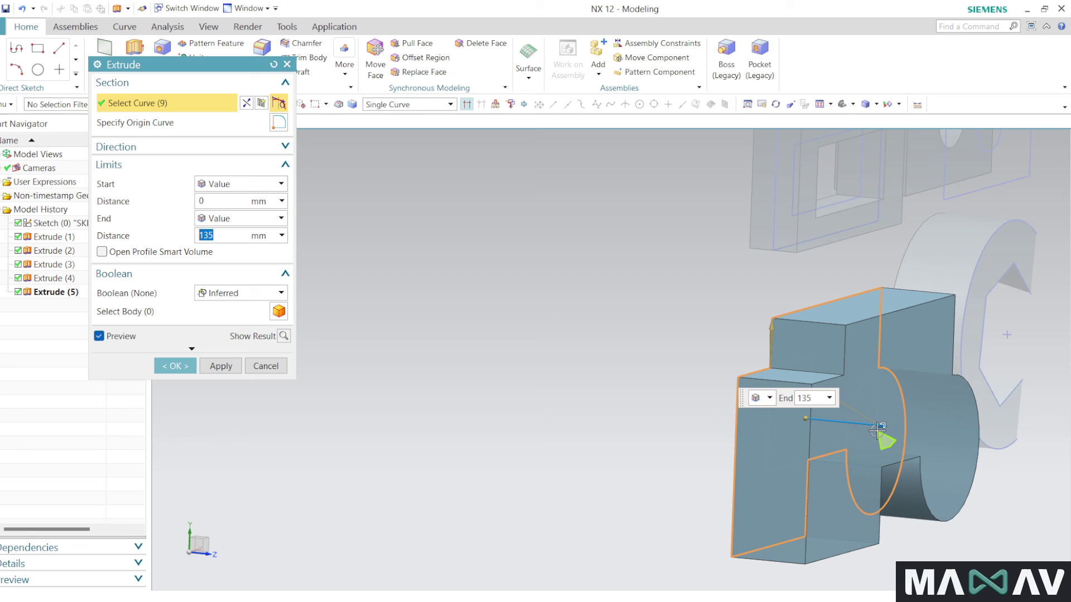
mouse_move(881, 425)
left_mouse_down()
mouse_move(722, 372)
mouse_move(892, 437)
mouse_move(875, 442)
mouse_move(680, 326)
mouse_move(712, 342)
left_mouse_up()
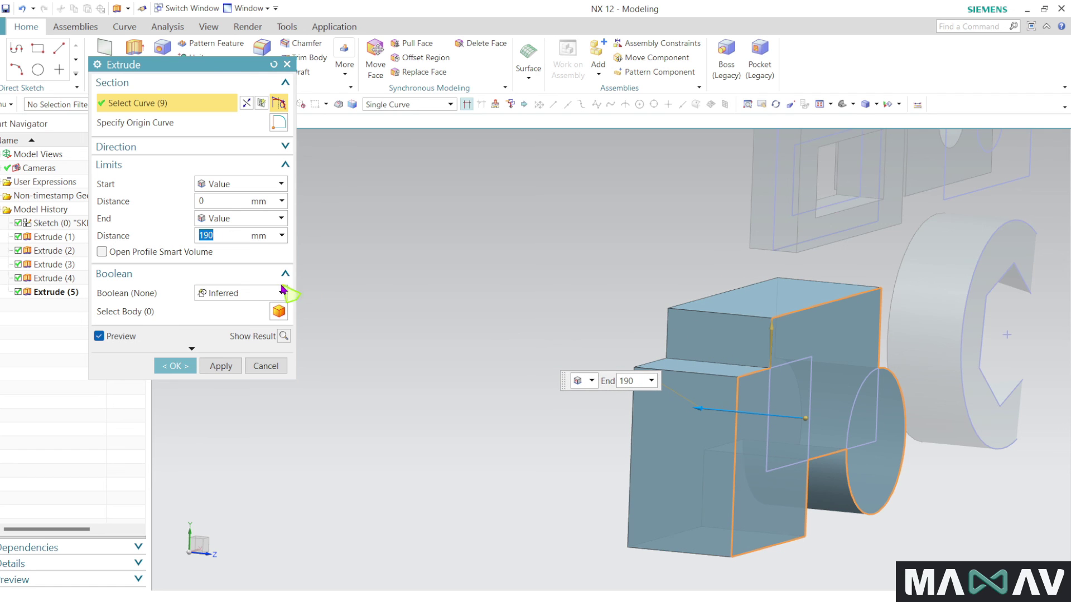
left_click(248, 187)
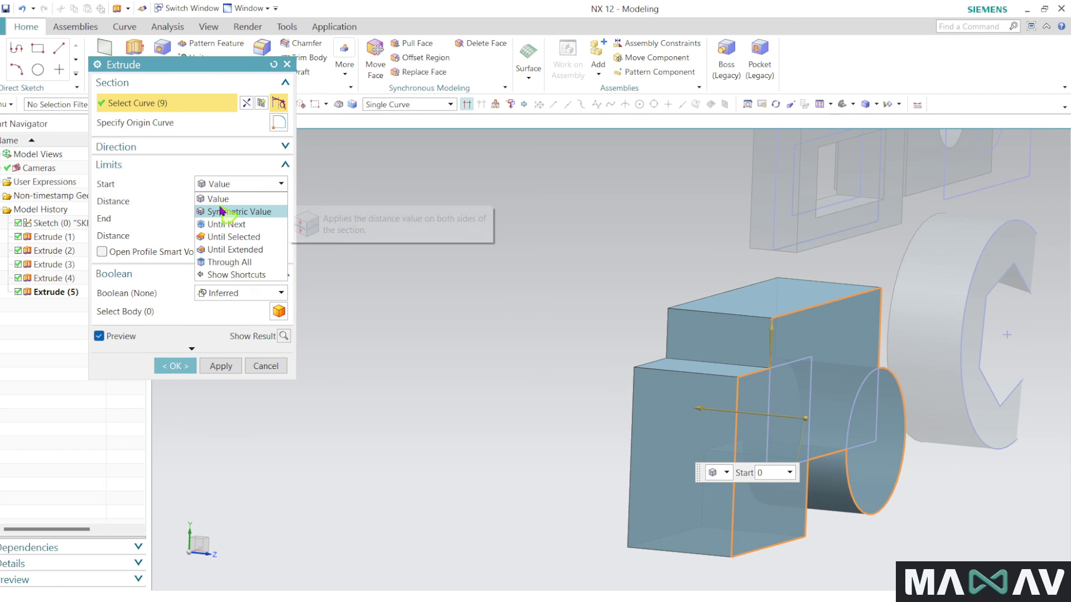
left_click(231, 213)
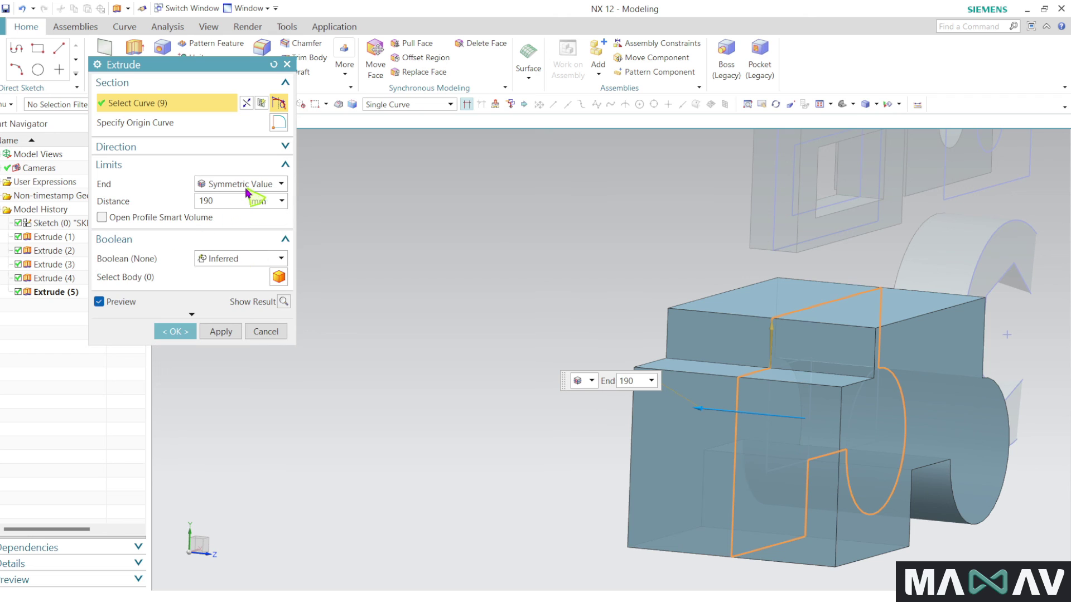
left_click_drag(698, 404, 731, 411)
left_click(186, 332)
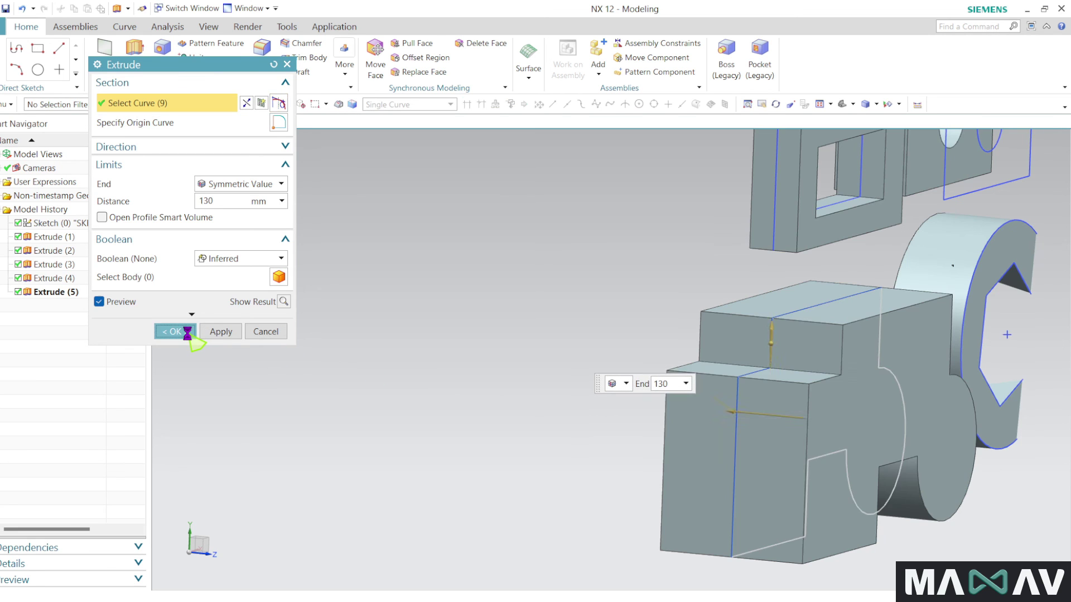
scroll(260, 388, "down", 3)
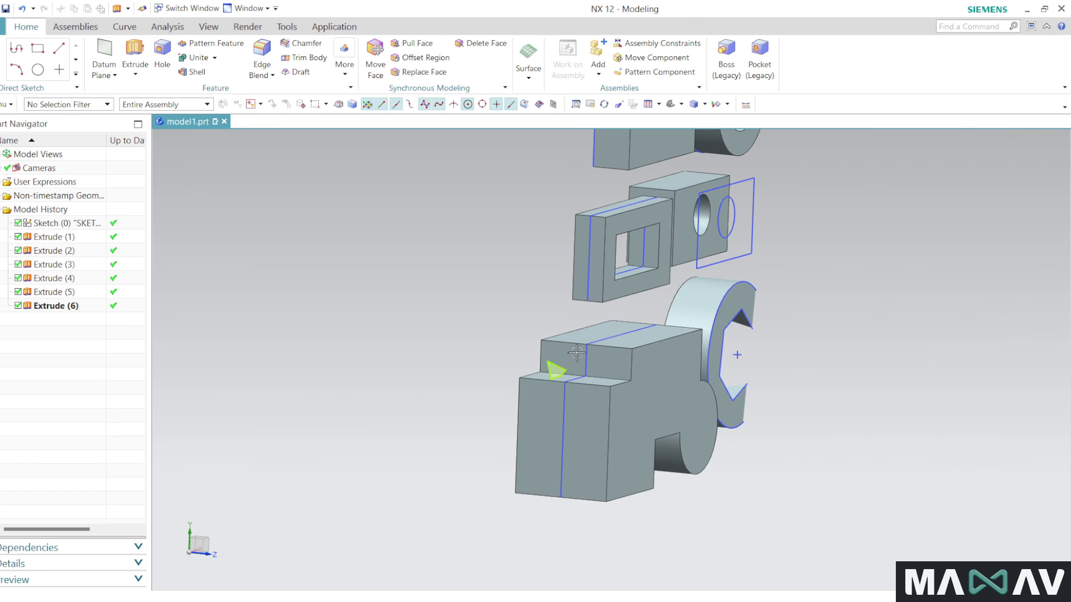
Orbit the model until all six extruded solids face the screen.
scroll(656, 294, "up", 1)
middle_click_drag(460, 390, 472, 363)
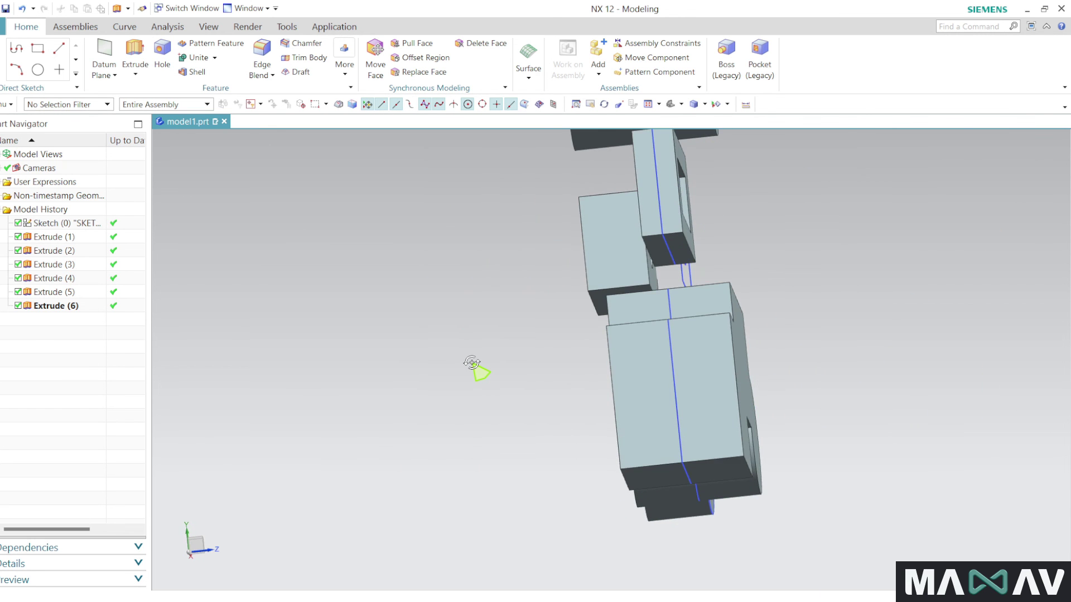
mouse_move(472, 363)
middle_mouse_down()
mouse_move(712, 318)
mouse_move(471, 402)
mouse_move(410, 362)
middle_mouse_up()
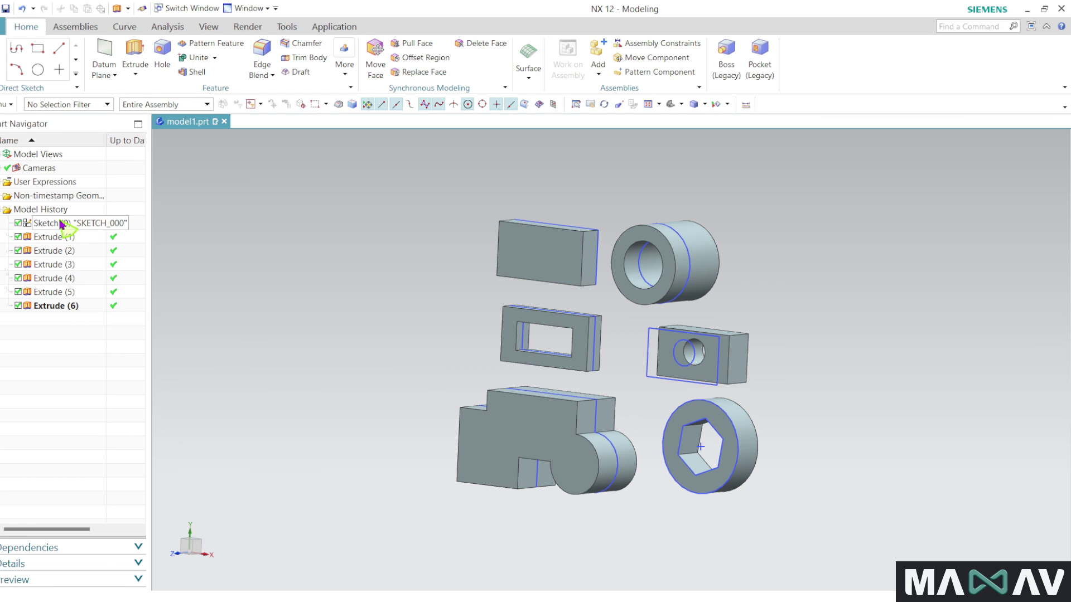
Apply the Shaded with Edges rendering style and zoom in and out on the six solids.
left_click(705, 108)
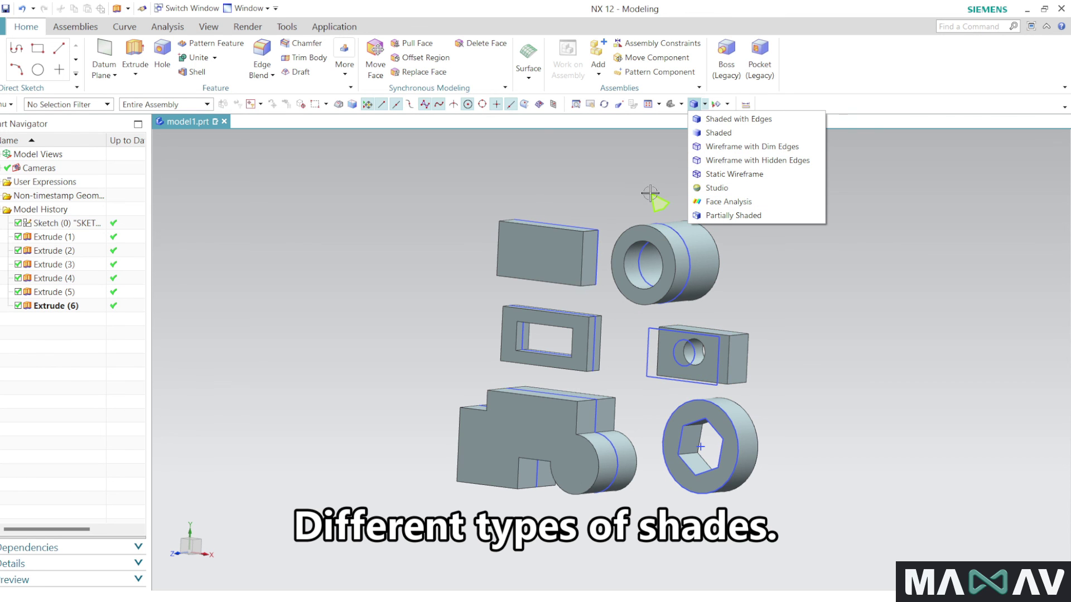
left_click(717, 118)
scroll(586, 239, "up", 3)
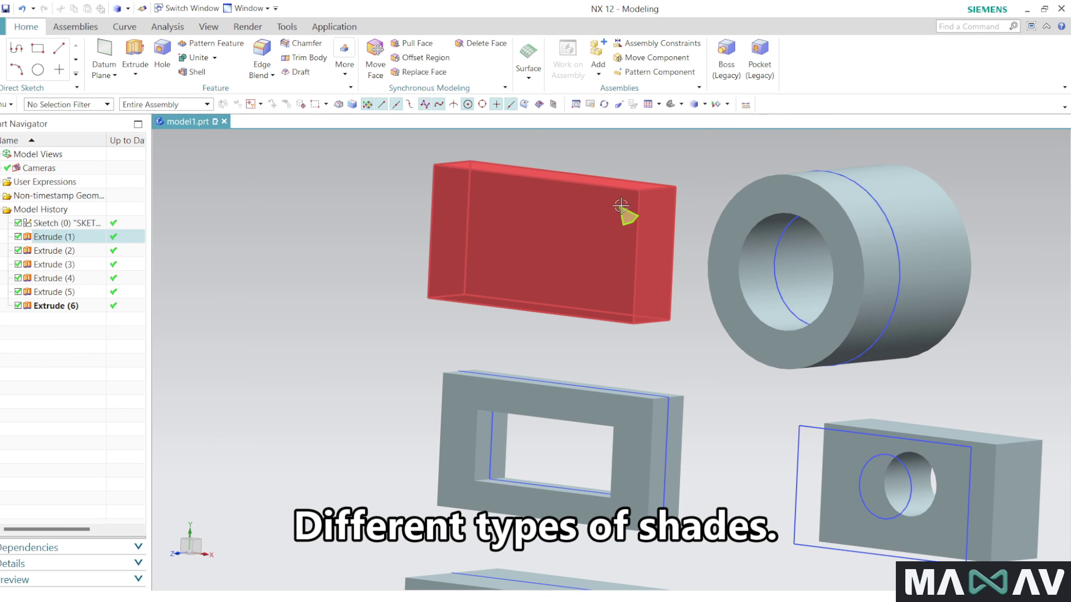
scroll(697, 368, "down", 1)
scroll(722, 351, "down", 1)
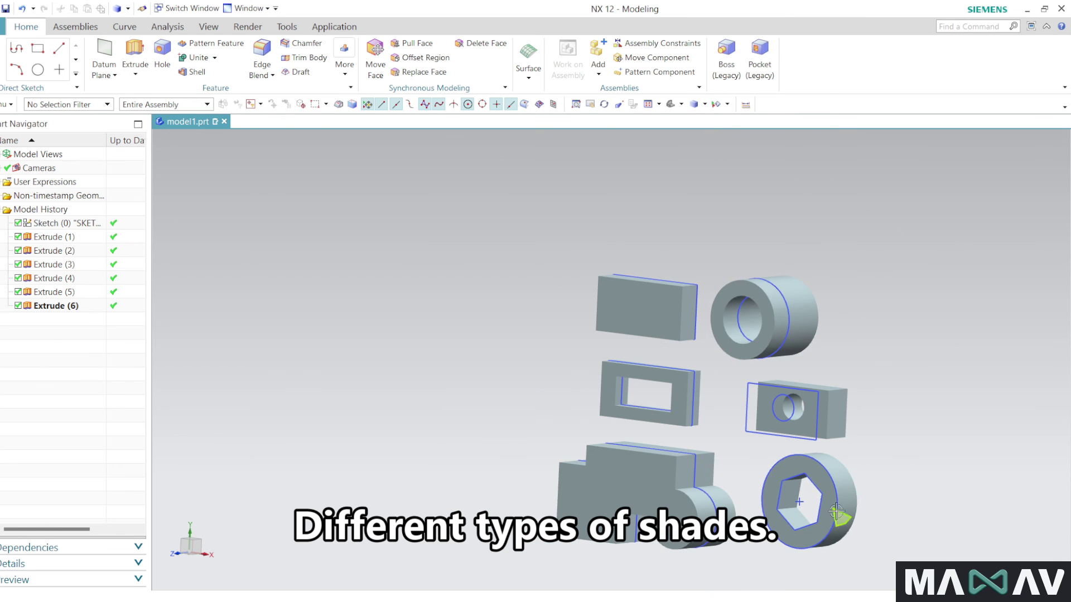
scroll(853, 525, "up", 2)
scroll(850, 519, "down", 1)
scroll(495, 475, "up", 1)
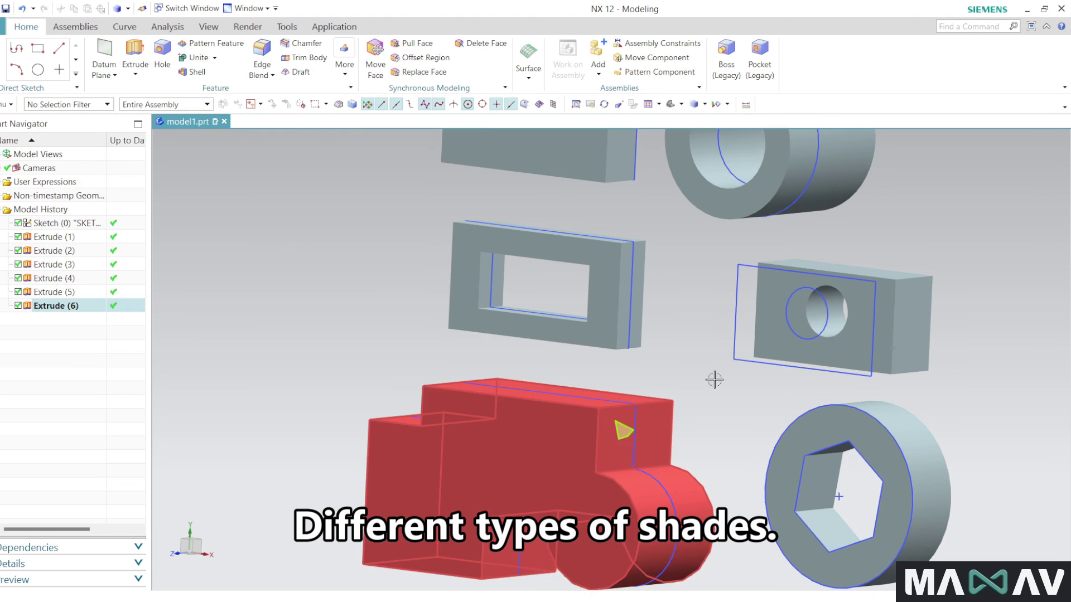
Try Shaded with Edges, then Shaded, and settle on Wireframe with Dim Edges.
left_click(706, 107)
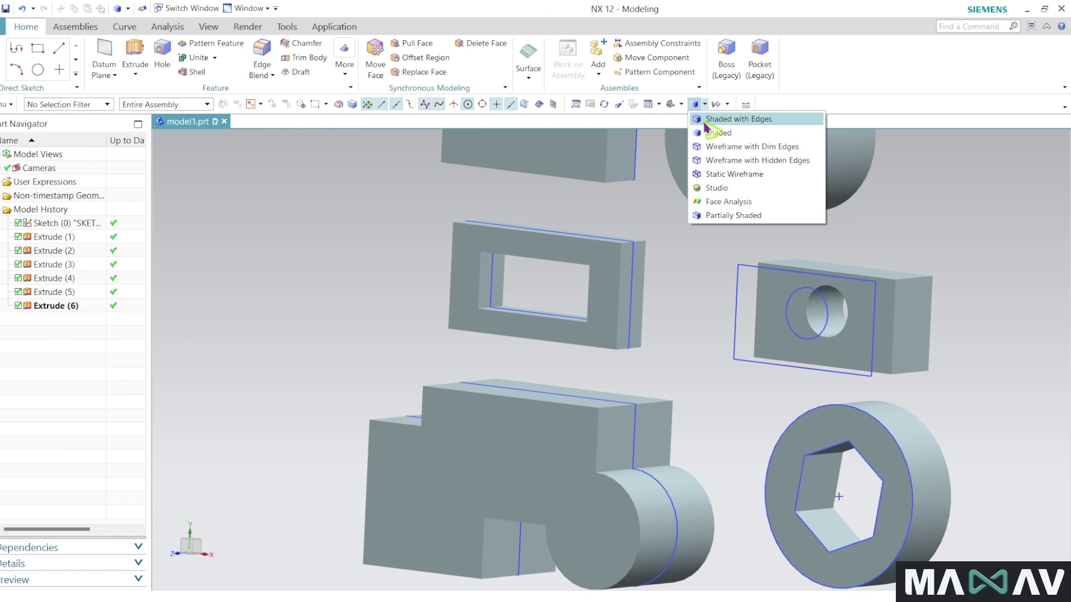
left_click(716, 119)
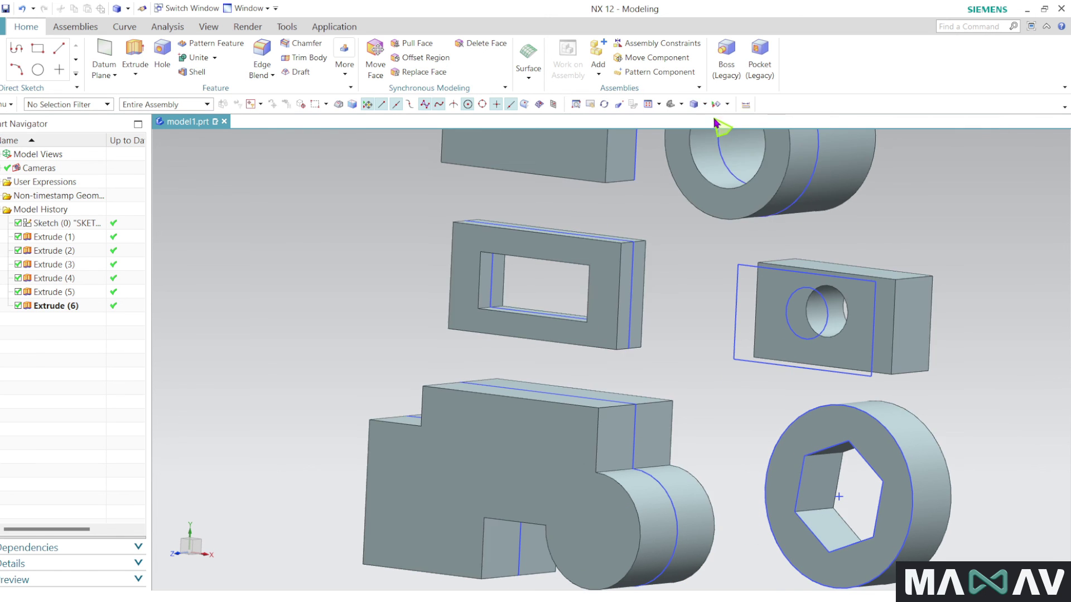
left_click(705, 107)
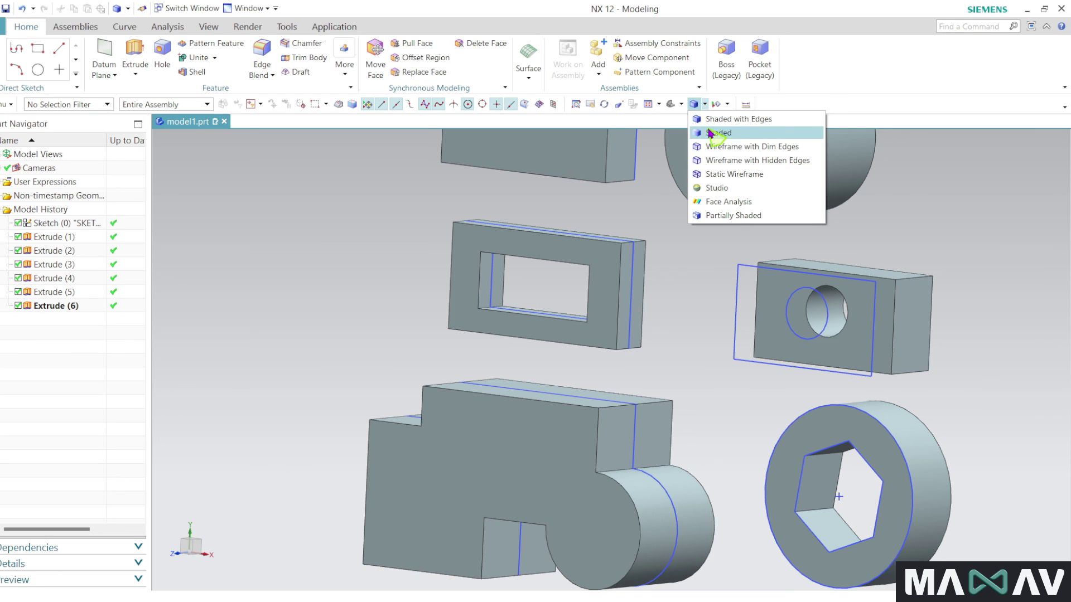
left_click(709, 132)
left_click(706, 107)
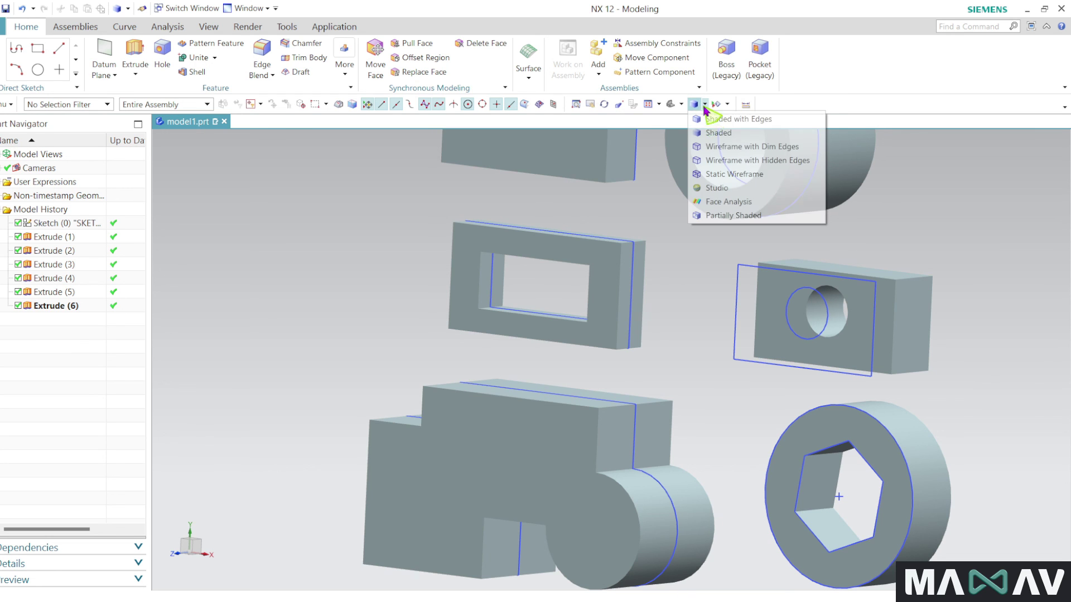
left_click(718, 147)
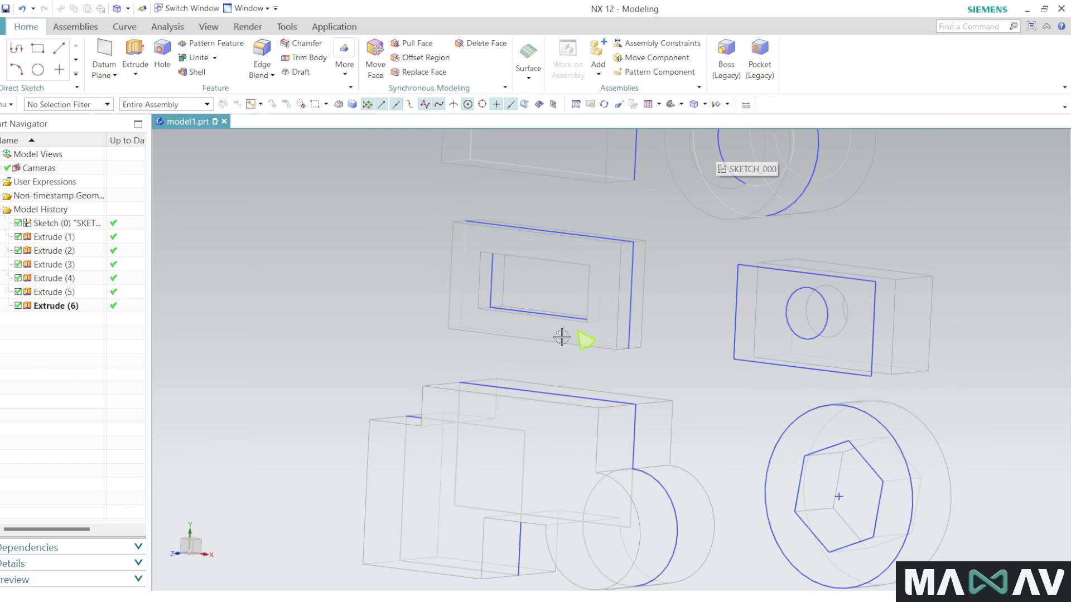
Orbit the model, then render it as Wireframe with Hidden Edges.
scroll(479, 347, "down", 2)
scroll(469, 538, "up", 3)
scroll(470, 538, "down", 2)
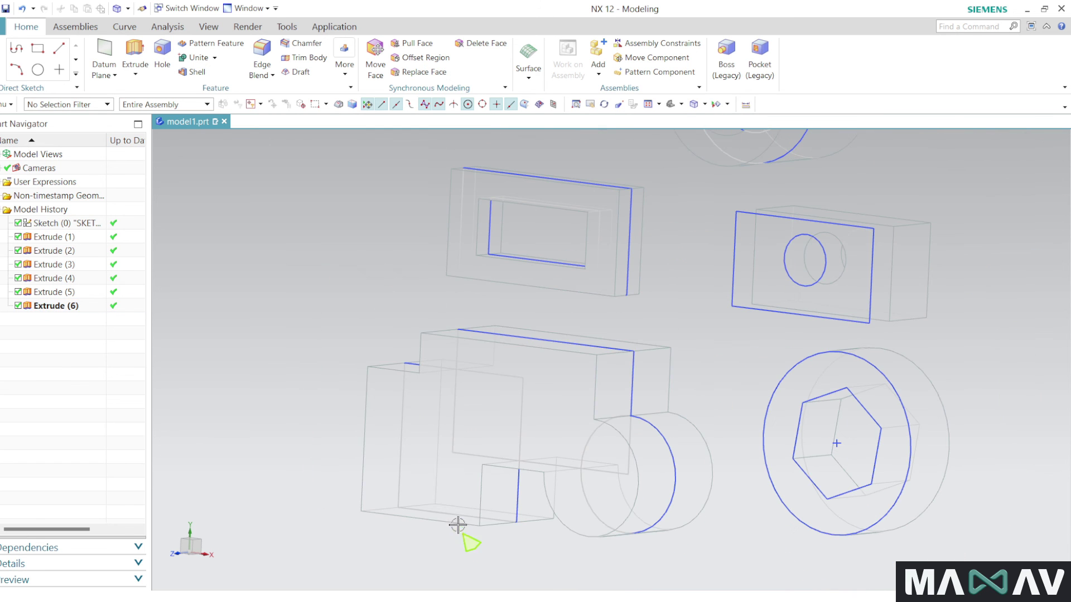
mouse_move(314, 413)
middle_mouse_down()
mouse_move(347, 433)
mouse_move(377, 426)
middle_mouse_up()
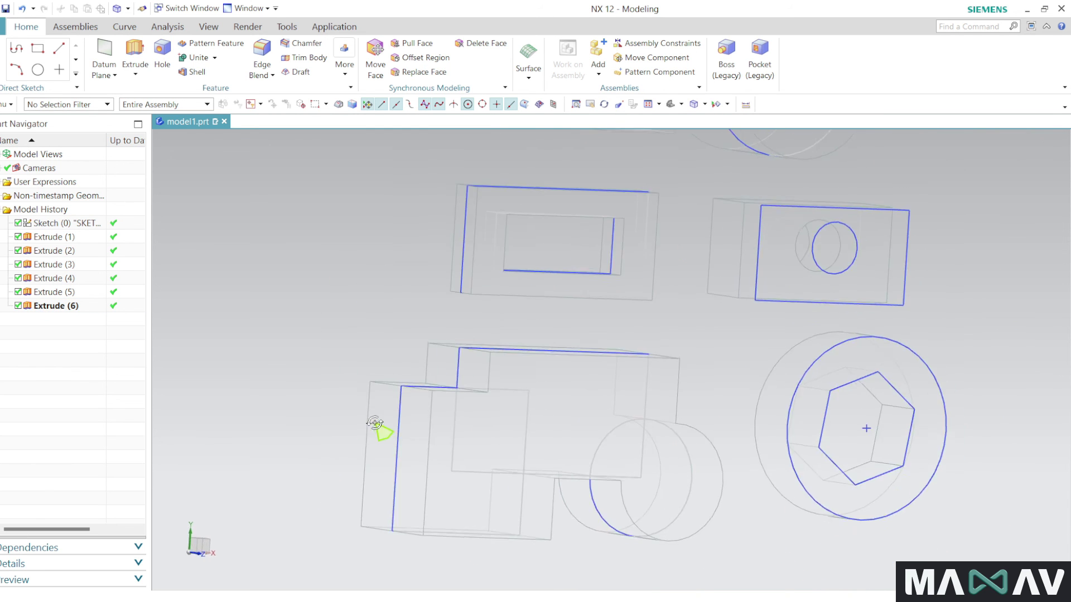
mouse_move(363, 294)
middle_mouse_down()
mouse_move(412, 317)
mouse_move(514, 194)
mouse_move(704, 108)
middle_mouse_up()
left_click(705, 104)
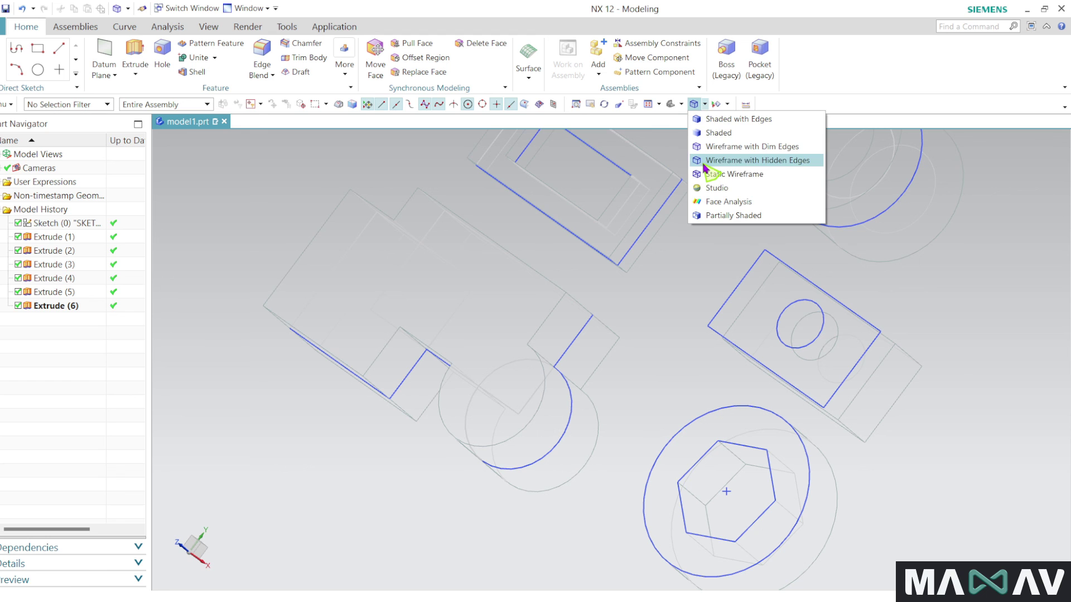
left_click(710, 161)
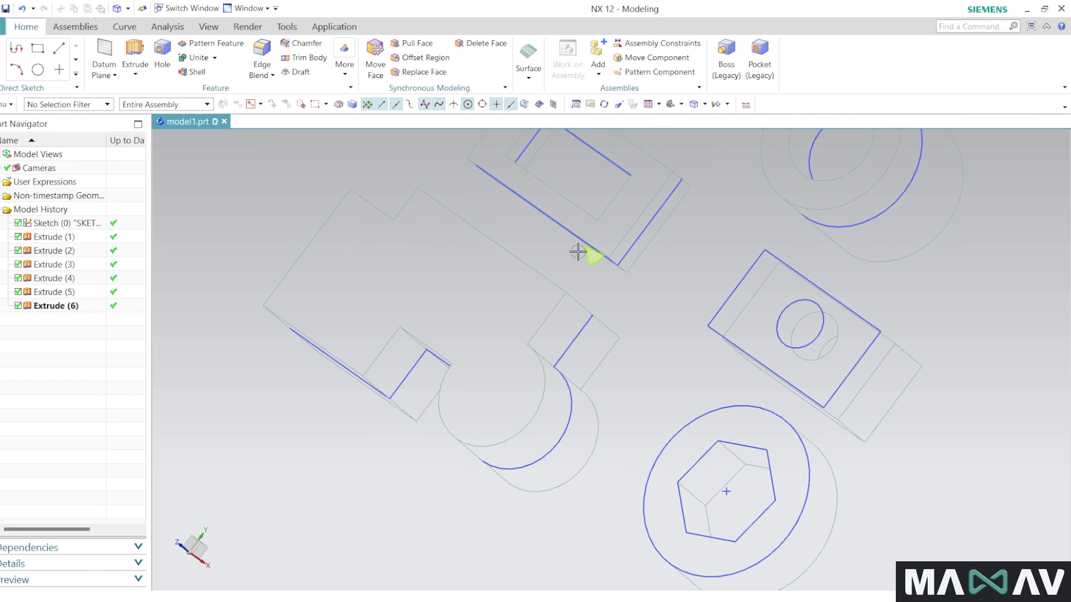
Orbit again, switch to Static Wireframe showing every edge, and orbit back toward the top.
middle_click_drag(446, 448, 470, 464)
mouse_move(510, 489)
middle_mouse_down()
mouse_move(542, 526)
mouse_move(494, 497)
mouse_move(483, 502)
mouse_move(541, 511)
mouse_move(507, 497)
mouse_move(689, 179)
middle_mouse_up()
left_click(704, 108)
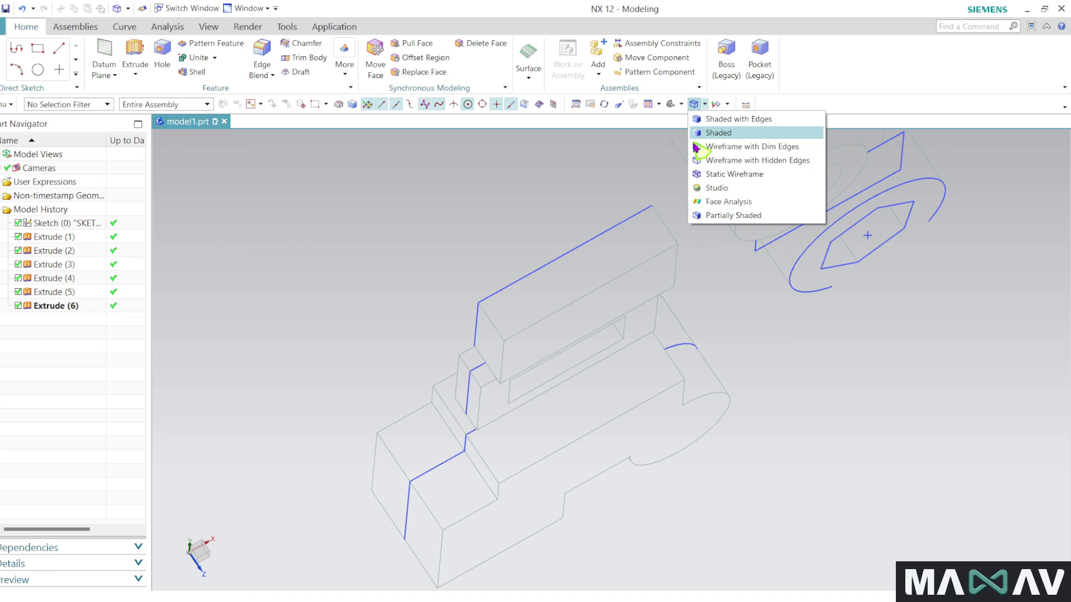
left_click(712, 170)
mouse_move(390, 363)
middle_mouse_down()
mouse_move(373, 316)
mouse_move(402, 359)
mouse_move(412, 313)
mouse_move(531, 241)
middle_mouse_up()
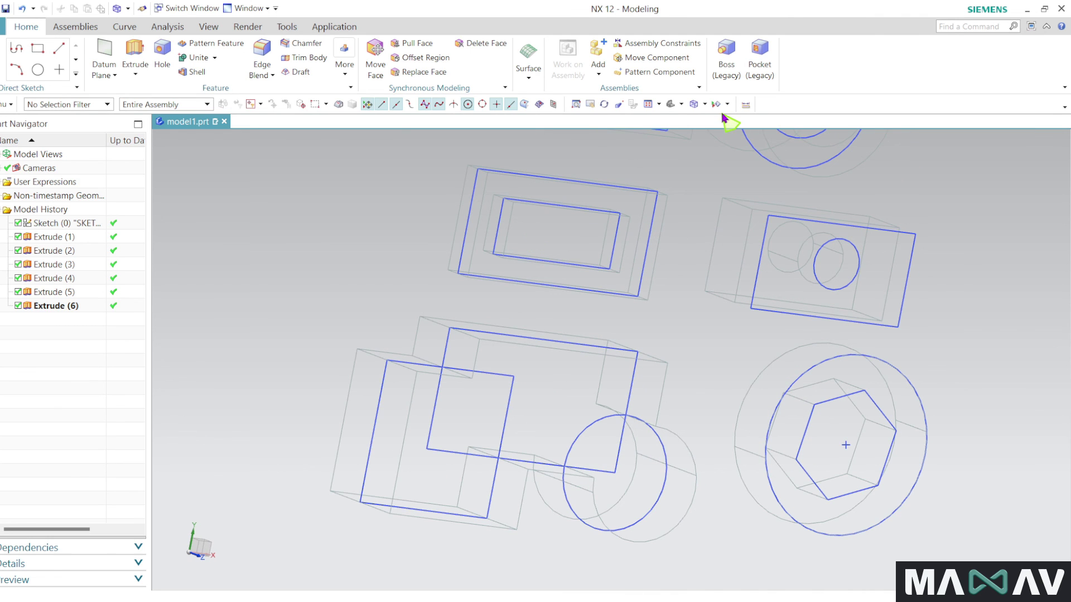
Render the solids in Studio style and orbit the scene to view the lighting.
left_click(705, 107)
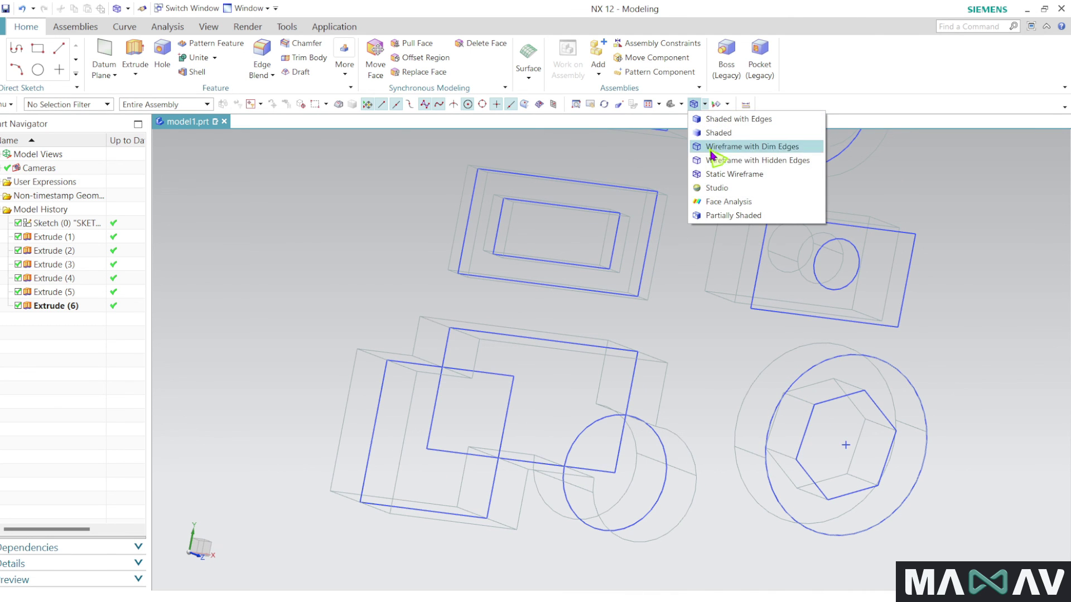
left_click(718, 189)
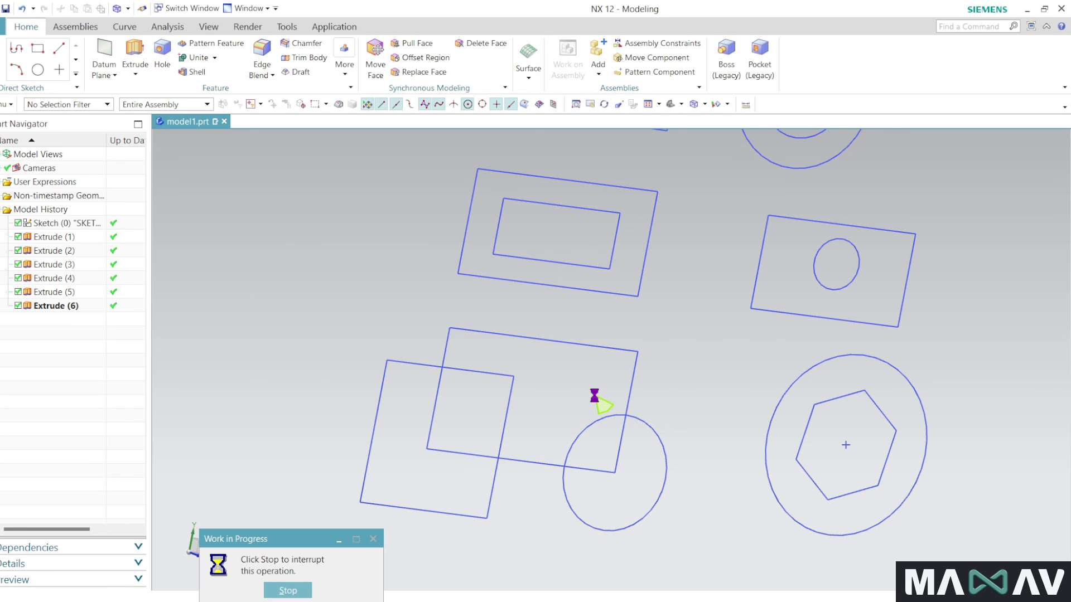
left_click(605, 105)
mouse_move(558, 195)
left_mouse_down()
mouse_move(335, 290)
mouse_move(371, 306)
mouse_move(390, 344)
mouse_move(358, 365)
mouse_move(282, 287)
mouse_move(251, 294)
mouse_move(305, 370)
mouse_move(216, 407)
mouse_move(282, 276)
left_mouse_up()
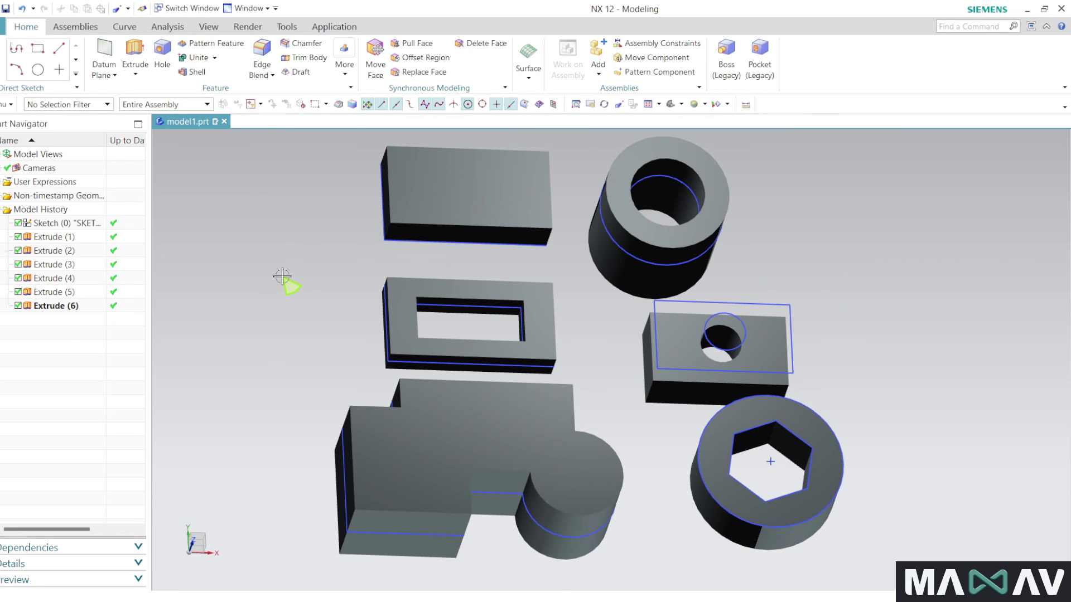
Return the solids to Shaded with Edges and zoom out.
left_click(706, 104)
left_click(704, 119)
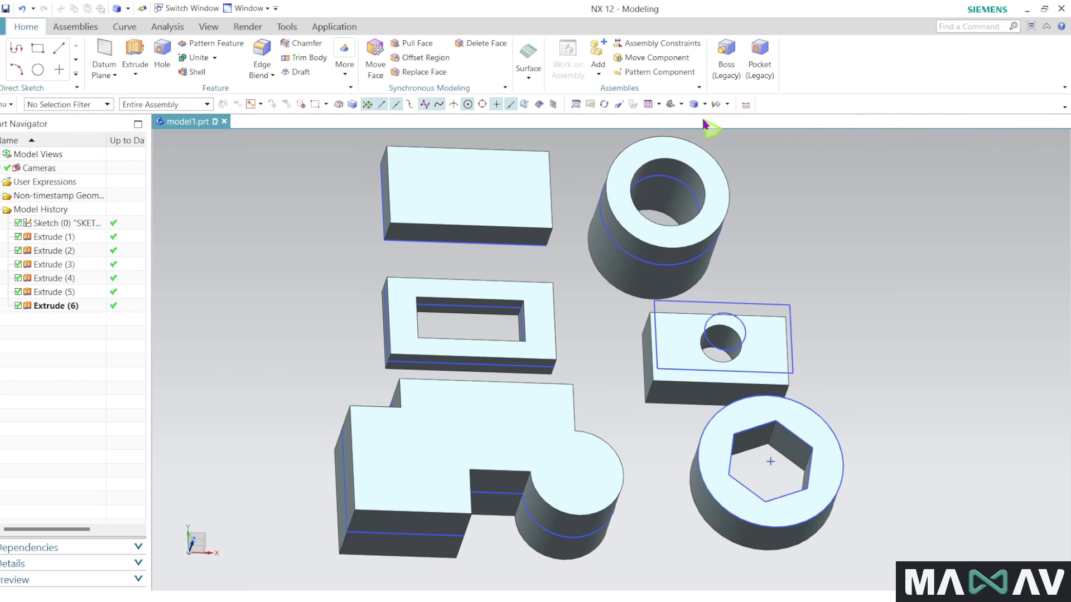
scroll(319, 298, "down", 1)
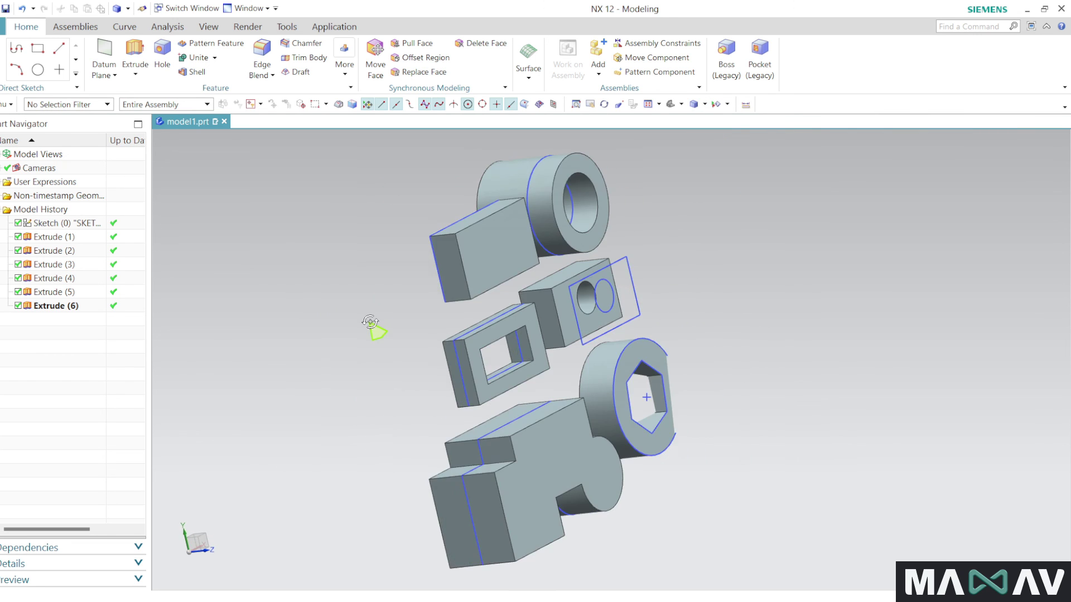